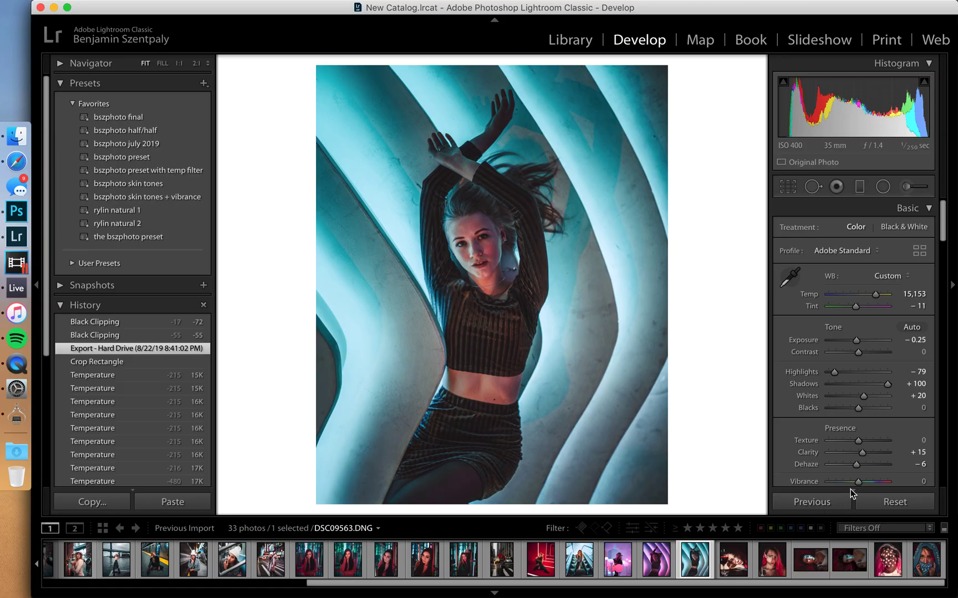
# Compare the unedited original of DSC09563.DNG with its edited version
pyautogui.press('\\')
pyautogui.press('\\')
pyautogui.press('\\')
pyautogui.press('\\')
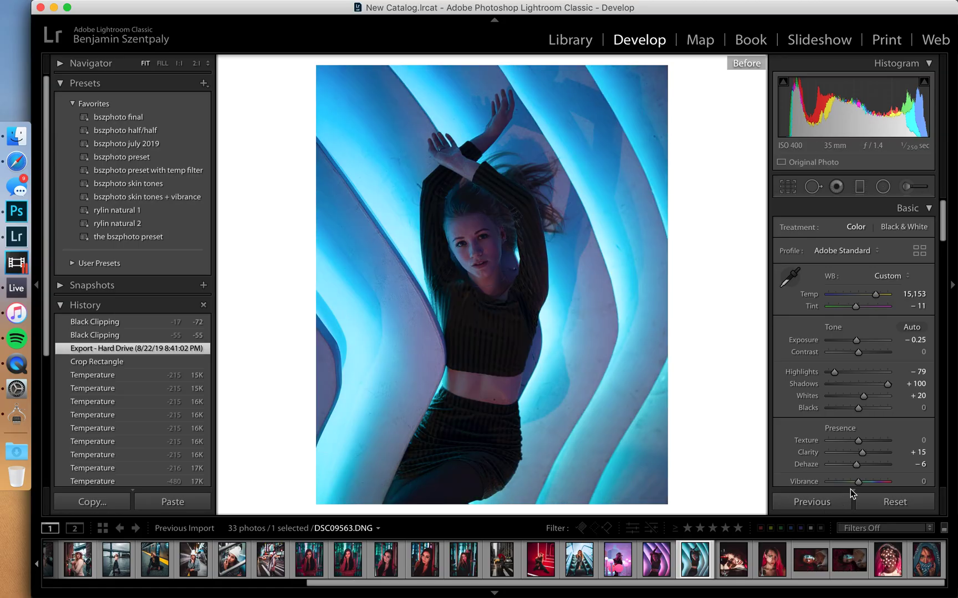
# Switch to Photoshop and compare the initial DSC09563.jpg history snapshot with the retouched version
pyautogui.click(17, 211)
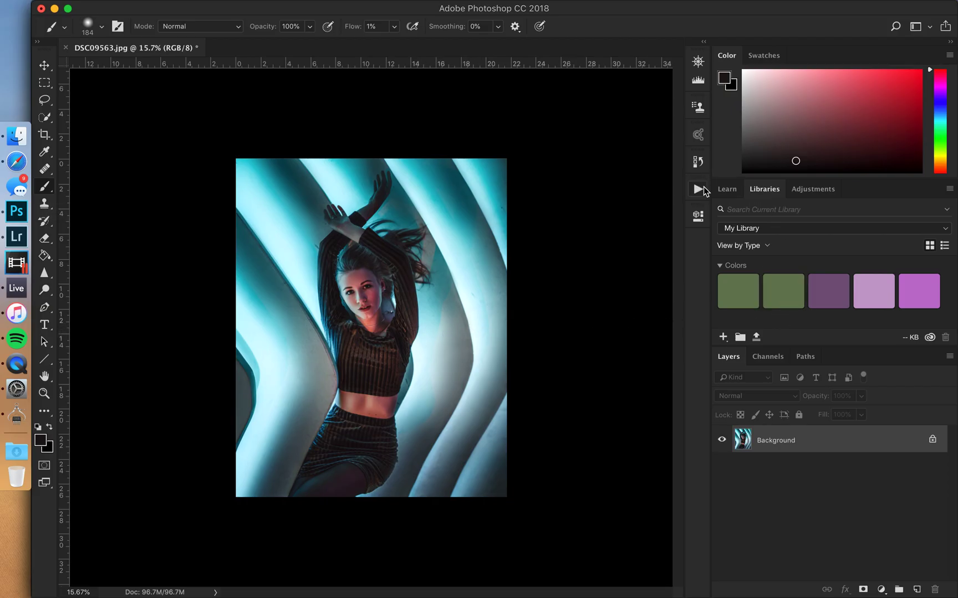
pyautogui.click(698, 162)
pyautogui.moveTo(671, 385); pyautogui.dragTo(604, 179)
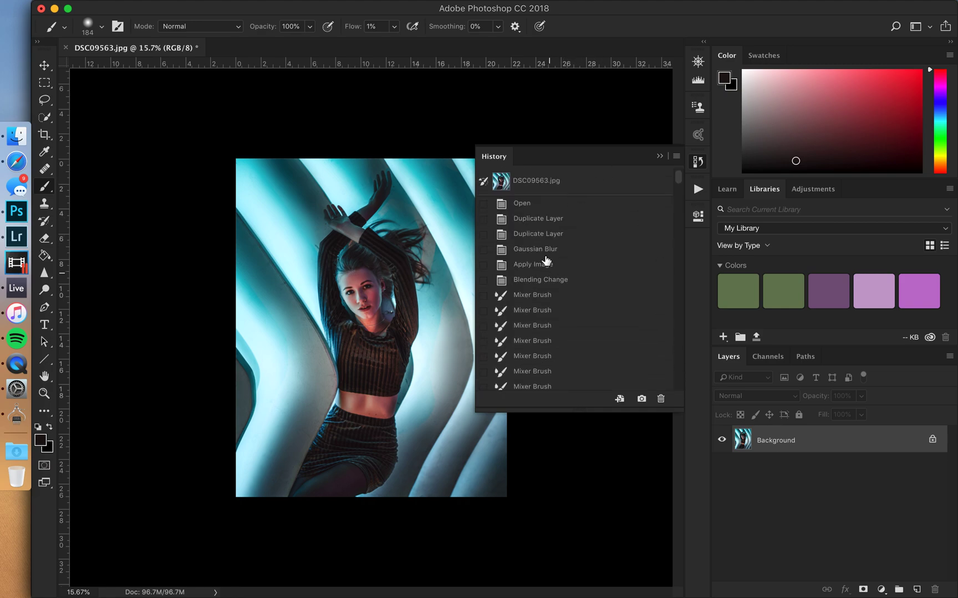
pyautogui.click(543, 180)
pyautogui.press('super+z')
pyautogui.press('super+z')
pyautogui.press('super+z')
pyautogui.press('super+z')
pyautogui.press('super+z')
pyautogui.press('super+z')
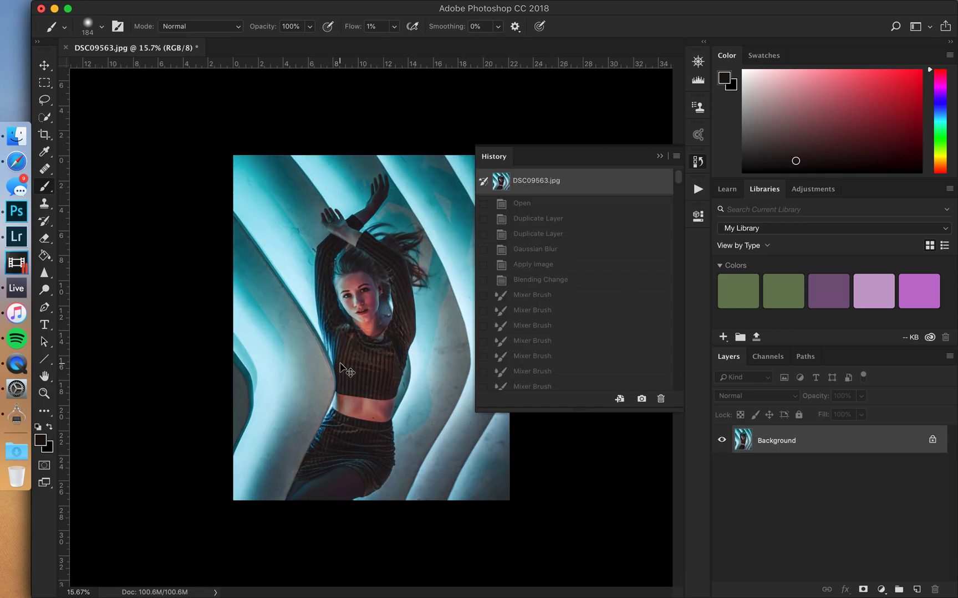
pyautogui.press('super+z')
pyautogui.press('super+z')
pyautogui.press('super+z')
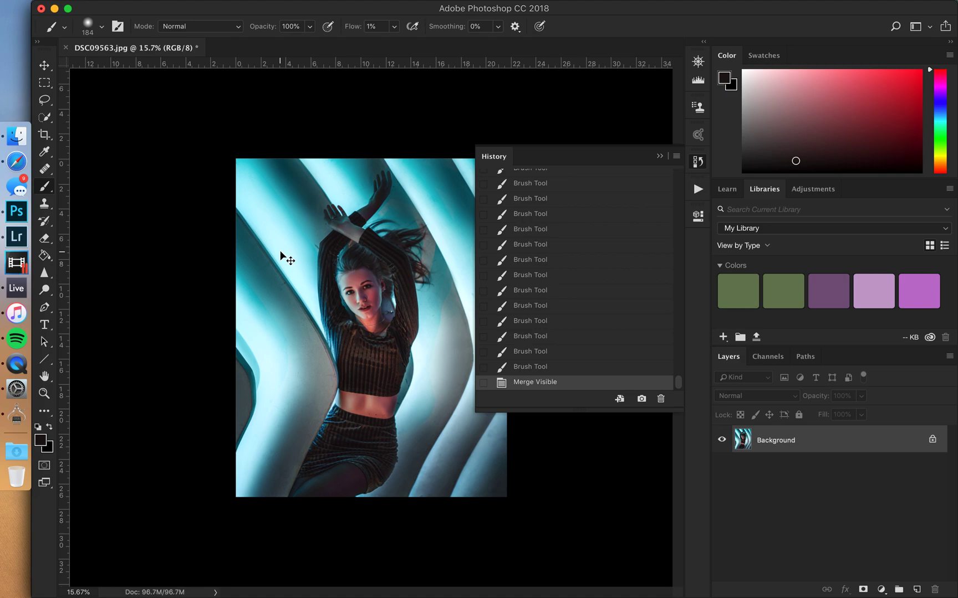
pyautogui.click(659, 156)
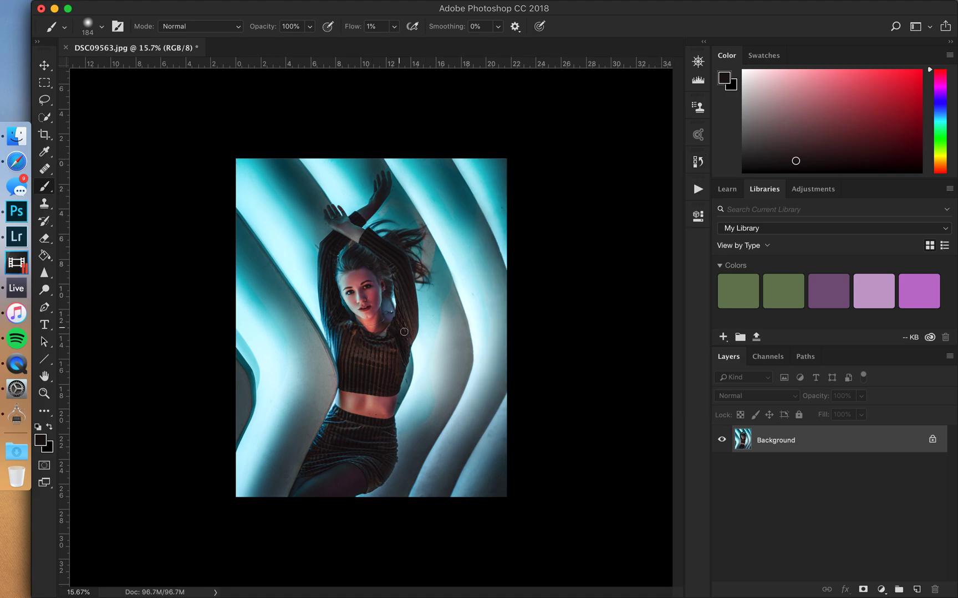
# Add a Gradient Map adjustment layer above the Background layer and set its opacity to 0%
pyautogui.scroll(1, 371, 300)
pyautogui.scroll(10, 371, 299)
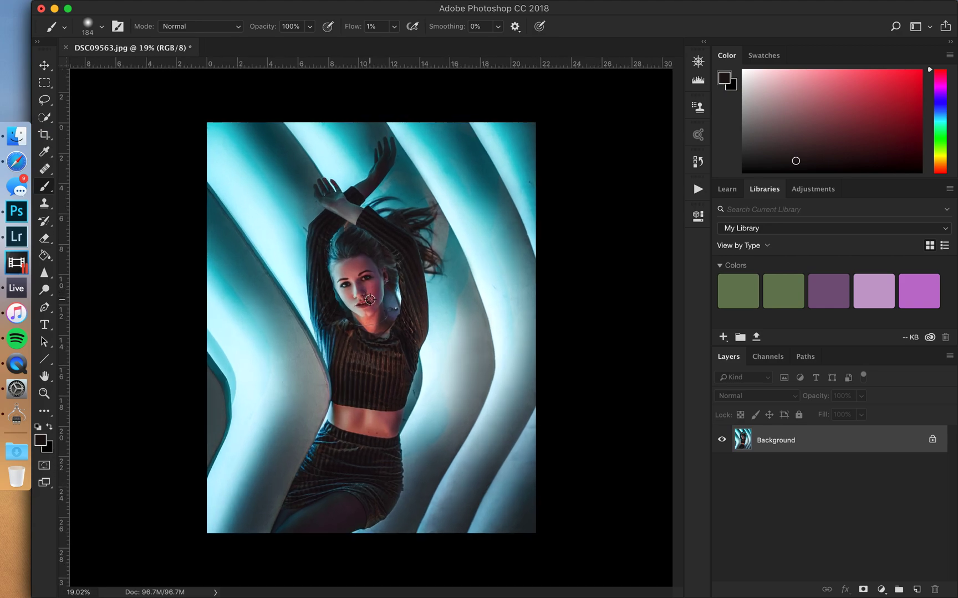
pyautogui.scroll(3, 369, 303)
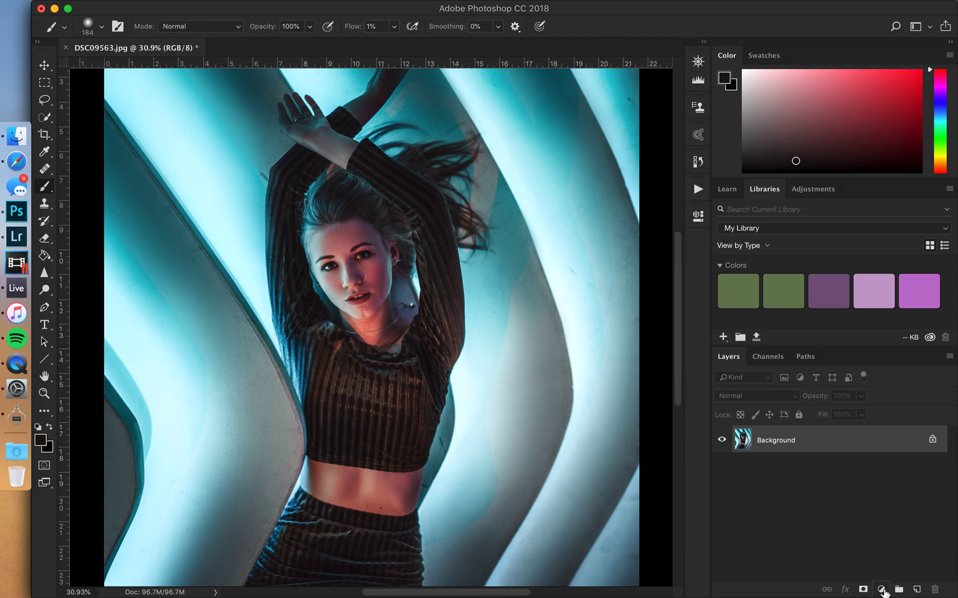
pyautogui.click(881, 590)
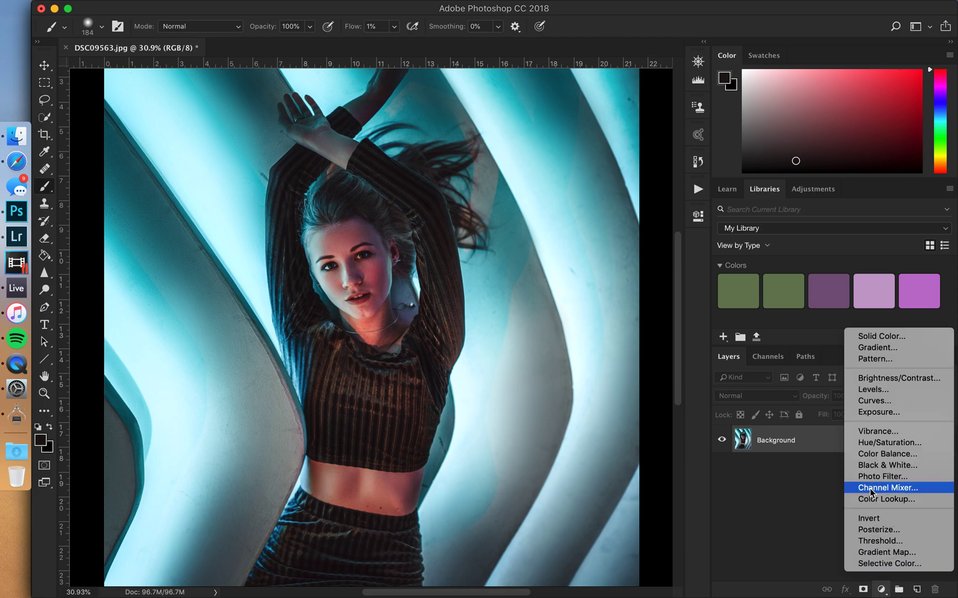
pyautogui.click(805, 549)
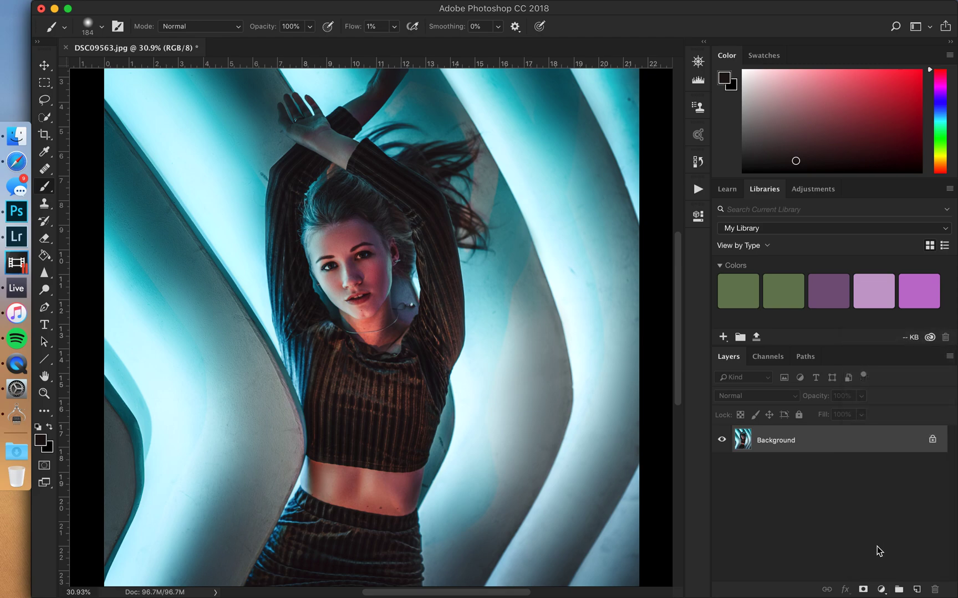
pyautogui.click(881, 590)
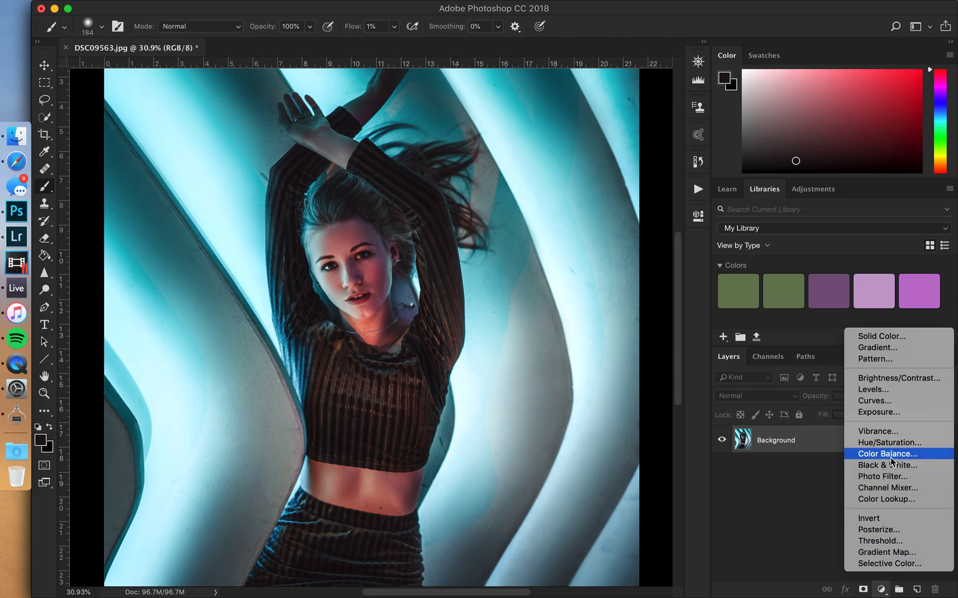
pyautogui.click(893, 554)
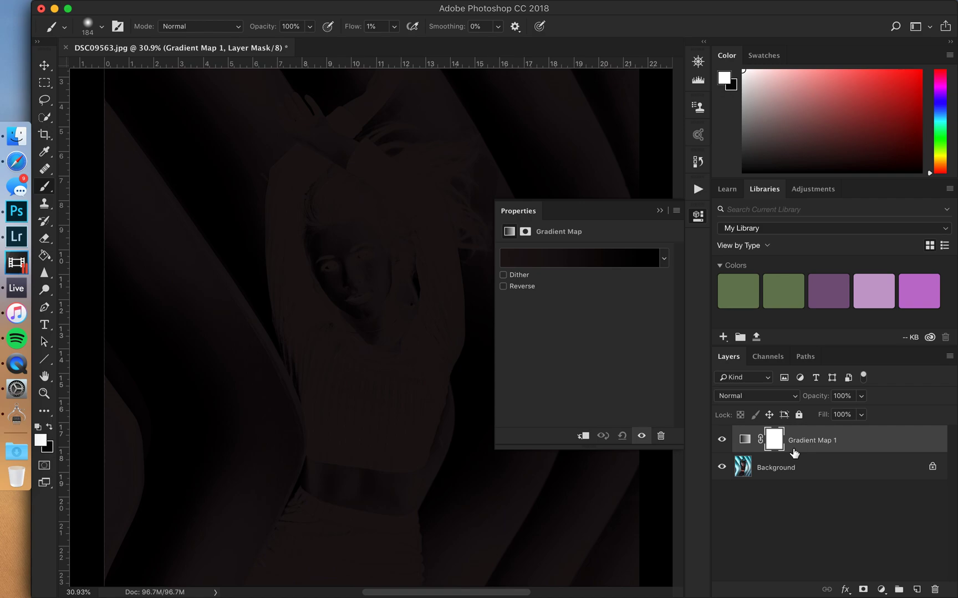
pyautogui.moveTo(833, 393); pyautogui.dragTo(718, 399)
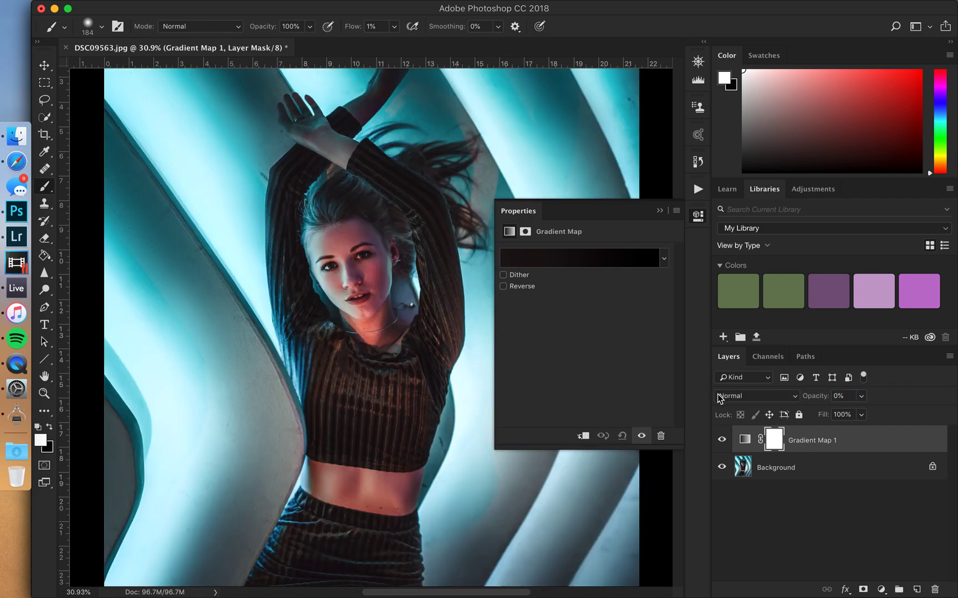
# Open the Gradient Map layer's gradient in the Gradient Editor and select its starting colour stop
pyautogui.click(745, 441)
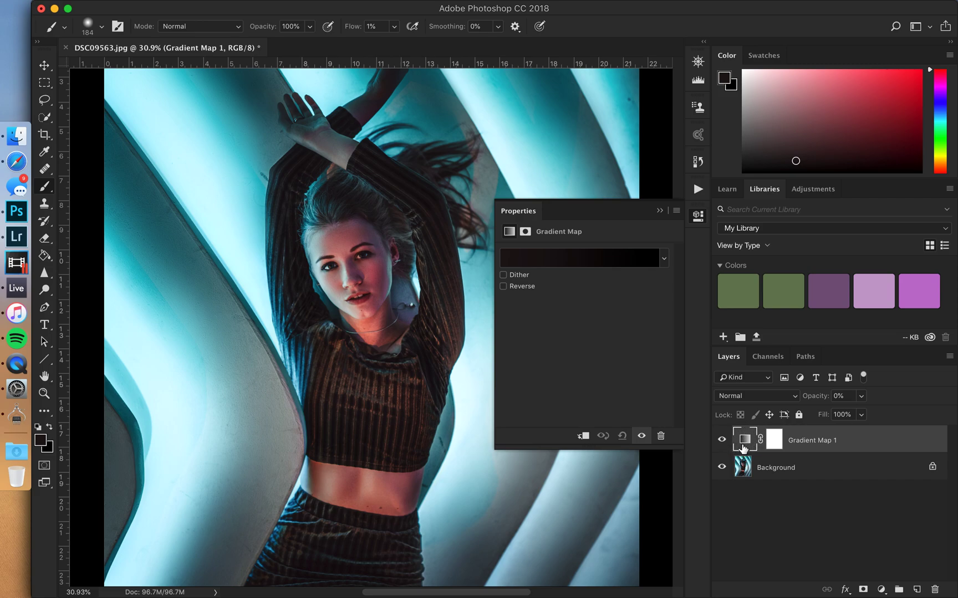
pyautogui.click(564, 259)
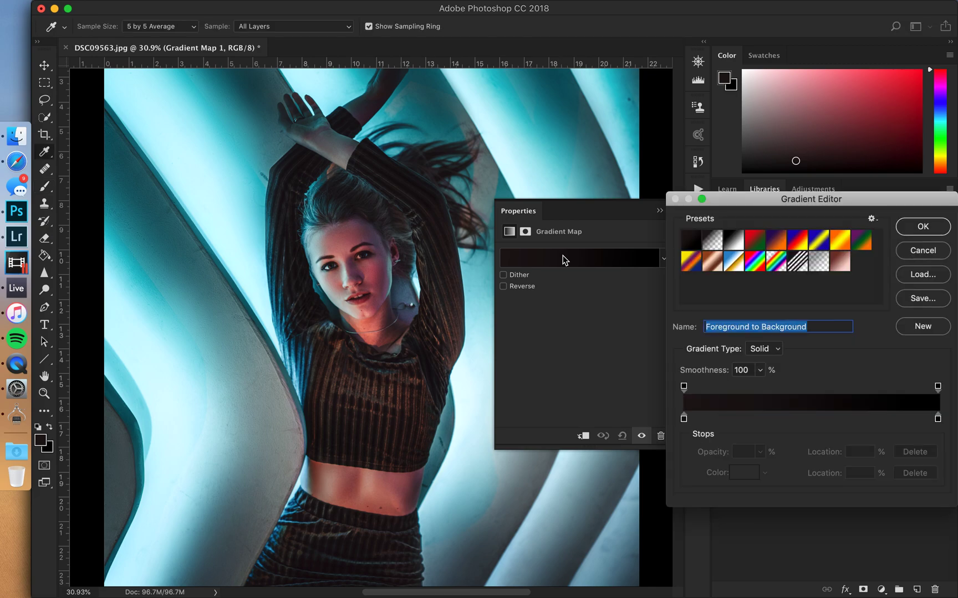
pyautogui.click(685, 420)
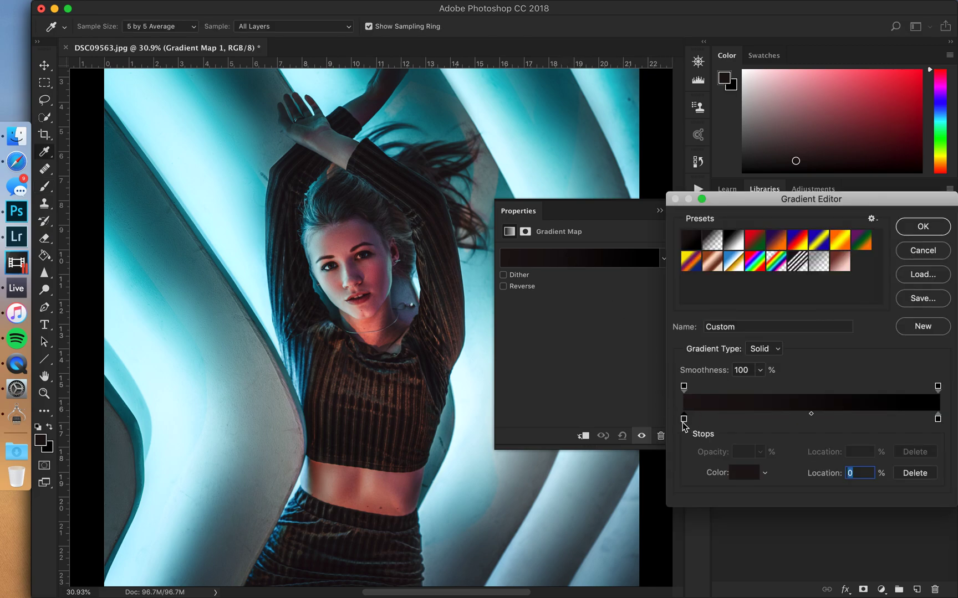
pyautogui.doubleClick(685, 422)
pyautogui.moveTo(680, 359); pyautogui.dragTo(694, 343)
pyautogui.scroll(1, 343, 256)
pyautogui.scroll(5, 343, 256)
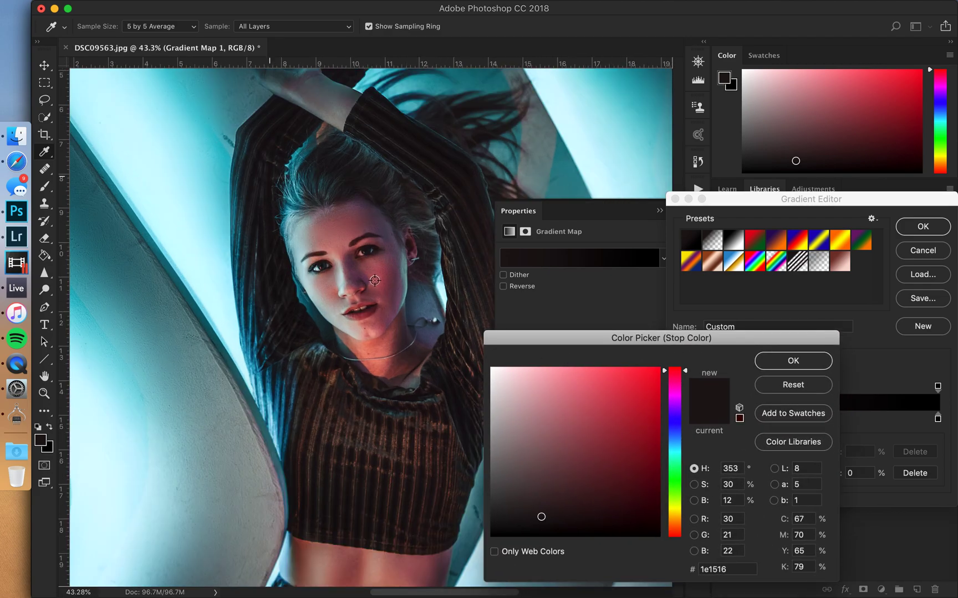
pyautogui.scroll(-1, 398, 378)
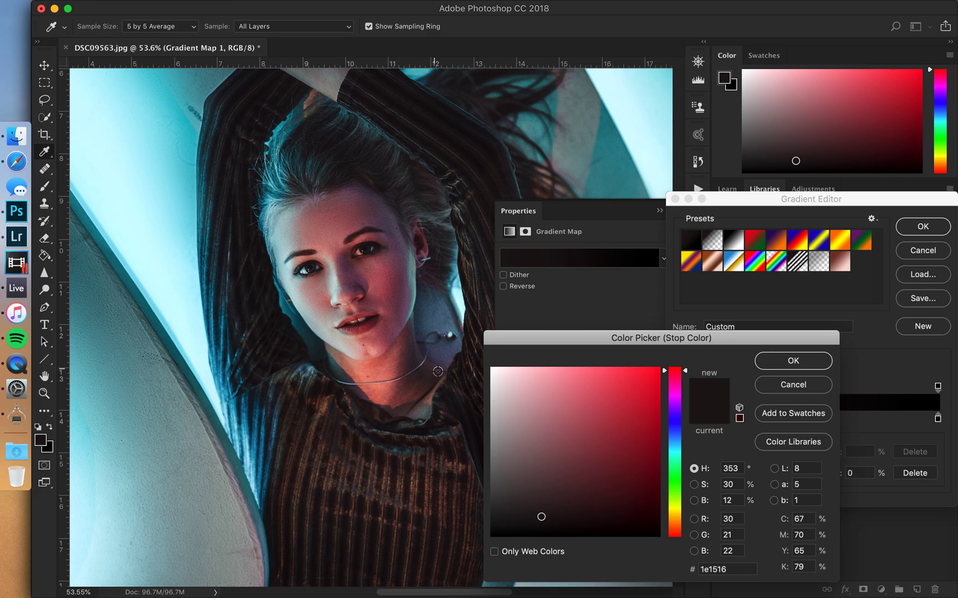
pyautogui.scroll(-2, 402, 353)
pyautogui.scroll(-1, 403, 353)
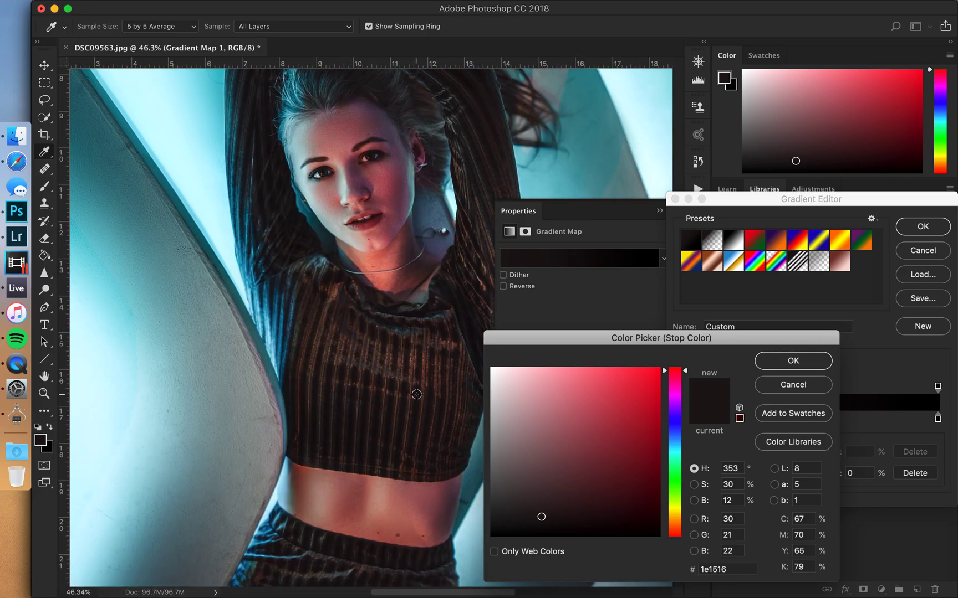
pyautogui.scroll(4, 373, 363)
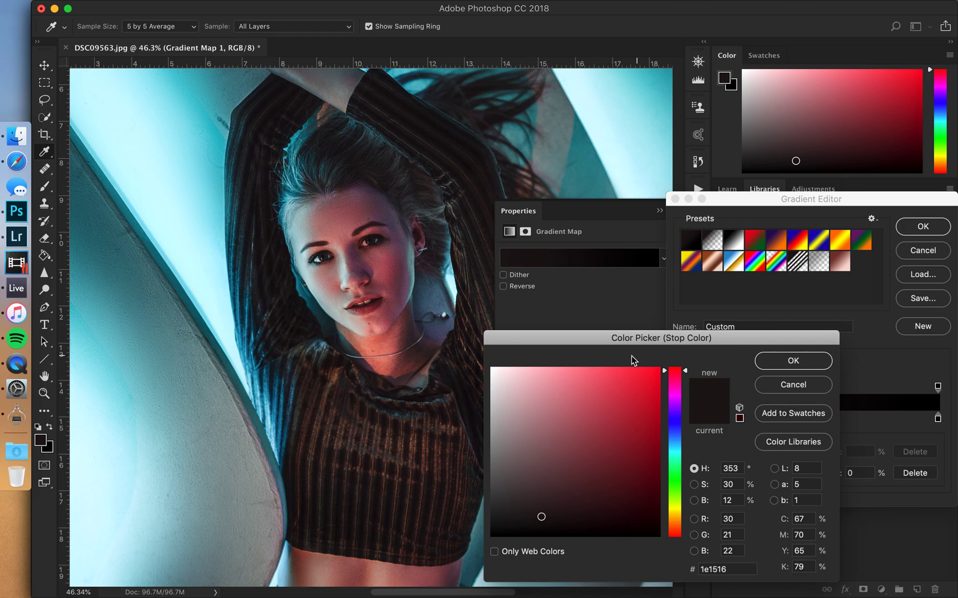
pyautogui.moveTo(567, 338); pyautogui.dragTo(586, 303)
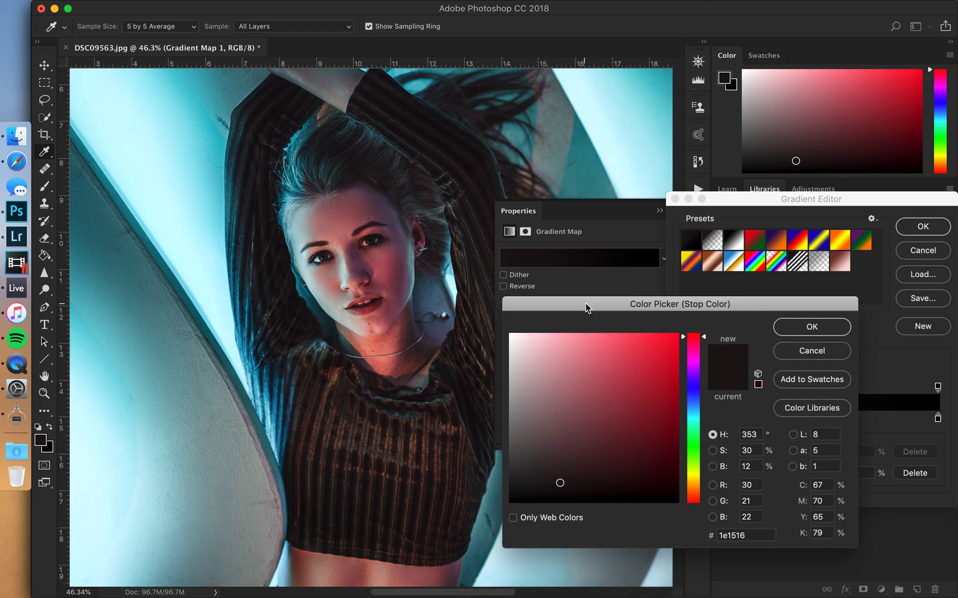
pyautogui.click(806, 331)
# Try the Skin gradient preset with its dark stop recoloured by sampling skin tones around the woman's neck and lips
pyautogui.click(840, 261)
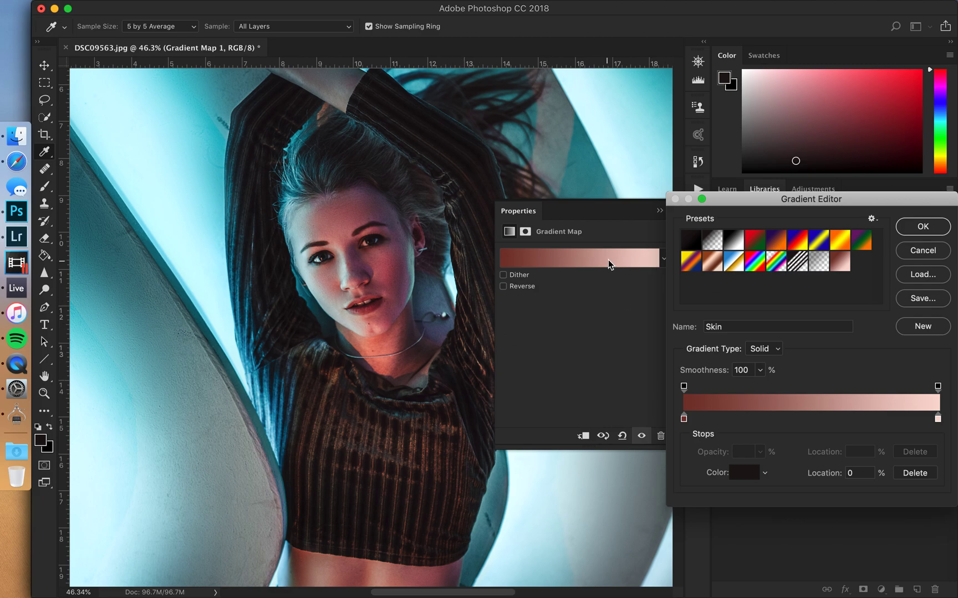
pyautogui.click(684, 420)
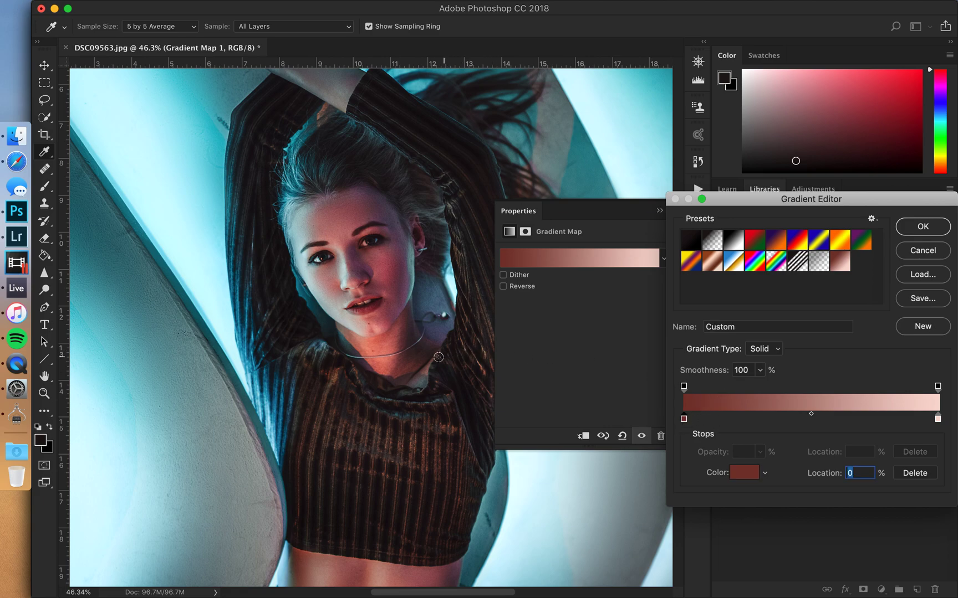
pyautogui.click(407, 338)
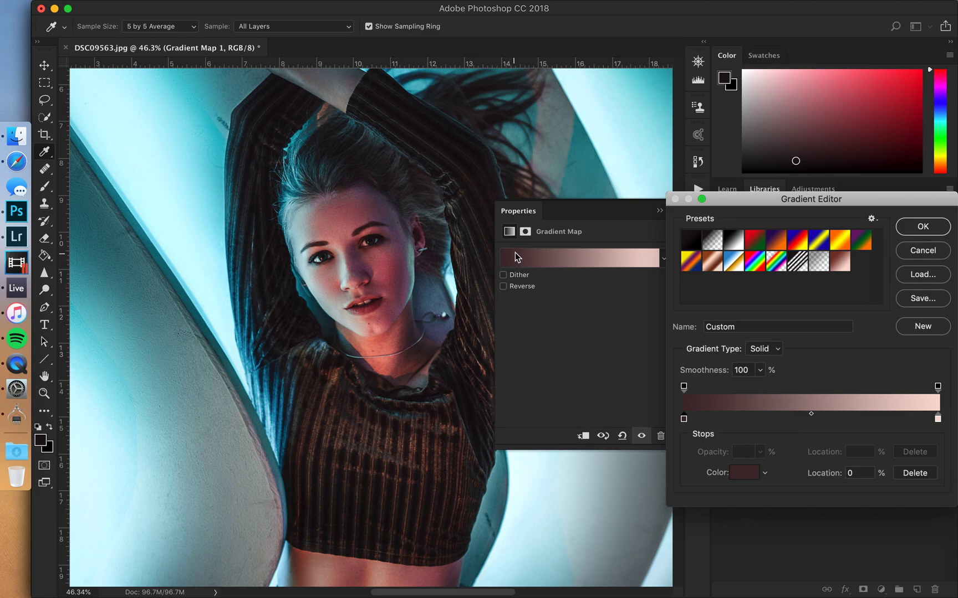
pyautogui.click(382, 346)
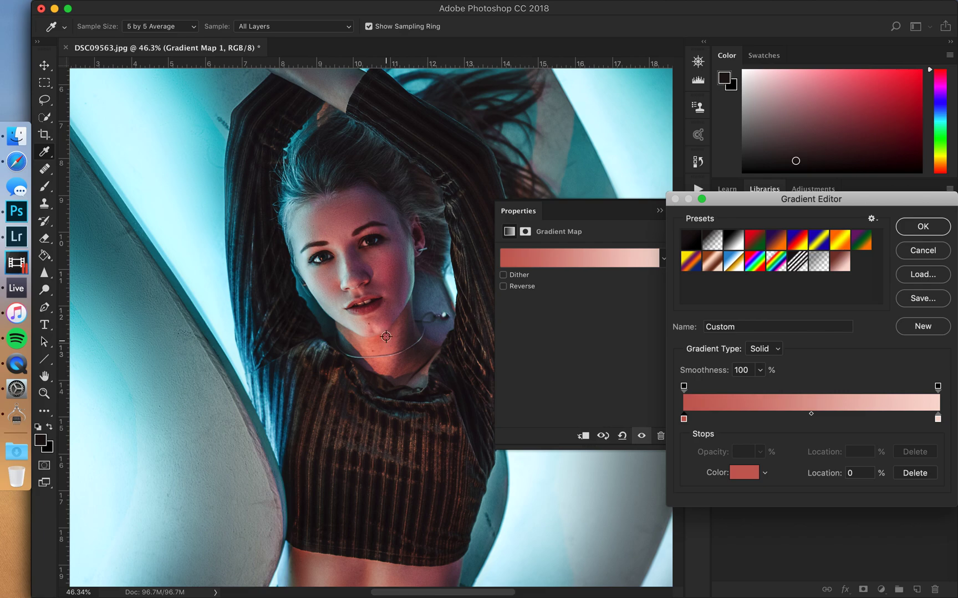
pyautogui.click(386, 314)
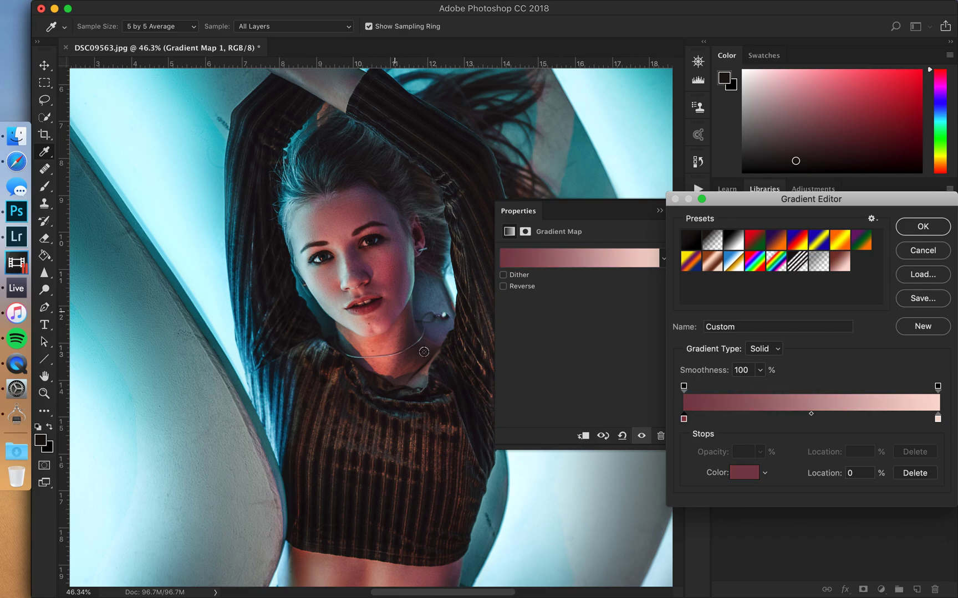
pyautogui.click(404, 361)
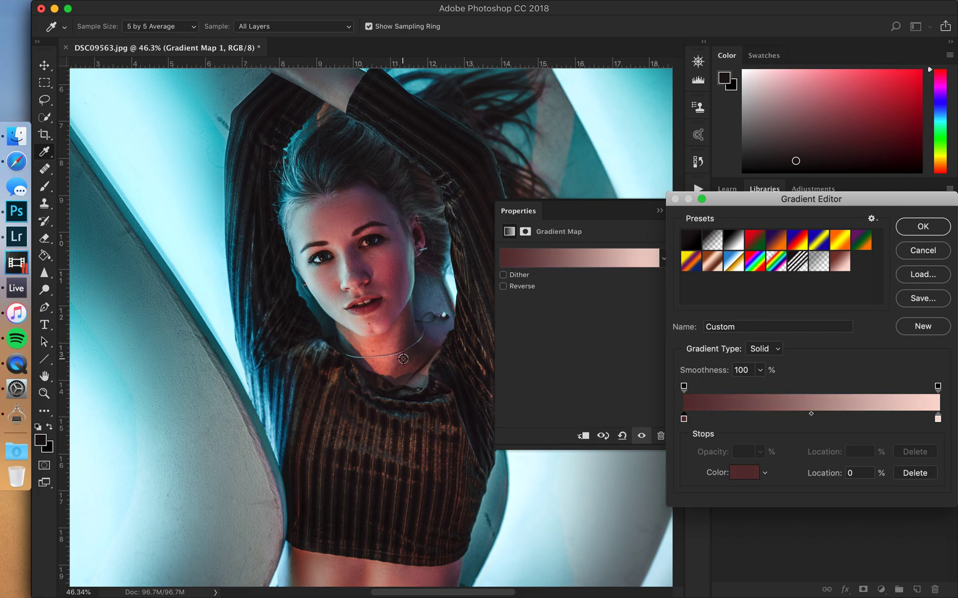
# Apply the Skin gradient preset and recolour its light stop, at location 100%, by sampling the lit skin on the woman's chin
pyautogui.click(838, 267)
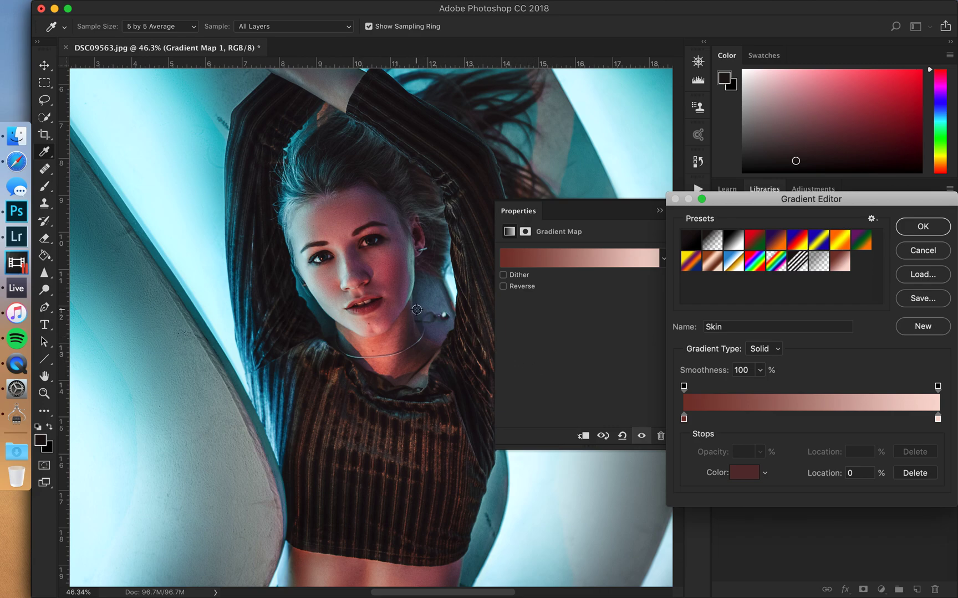
pyautogui.keyDown('alt'); pyautogui.scroll(-5, 388, 311); pyautogui.keyUp('alt')
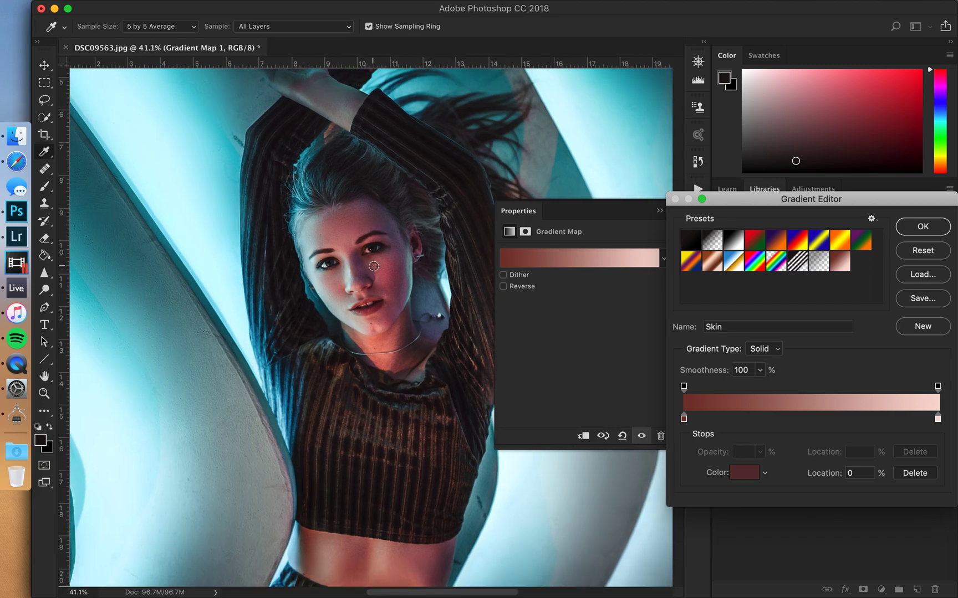
pyautogui.keyDown('alt'); pyautogui.scroll(-3, 369, 288); pyautogui.keyUp('alt')
pyautogui.keyDown('alt'); pyautogui.scroll(7, 356, 297); pyautogui.keyUp('alt')
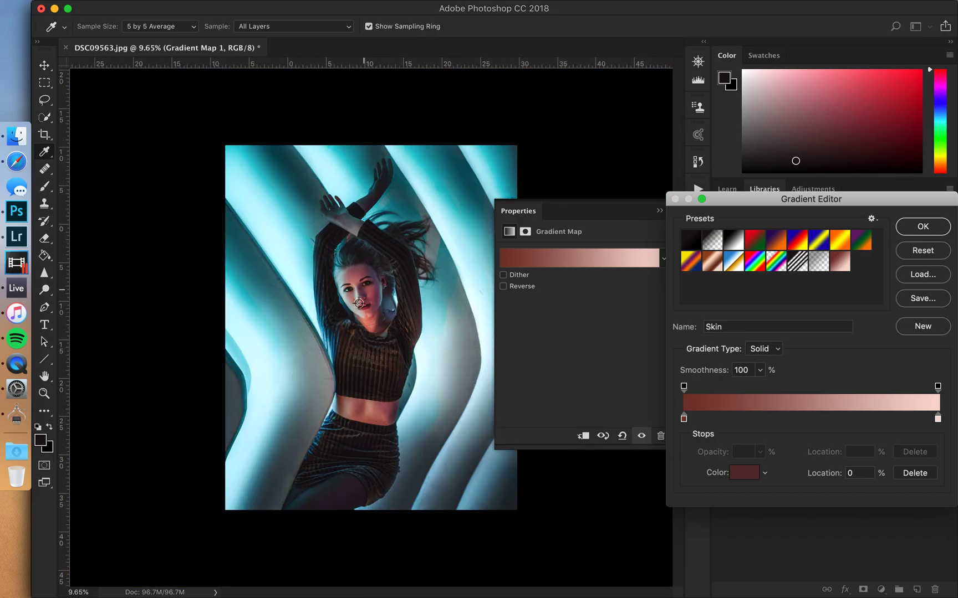
pyautogui.keyDown('alt'); pyautogui.scroll(7, 356, 297); pyautogui.keyUp('alt')
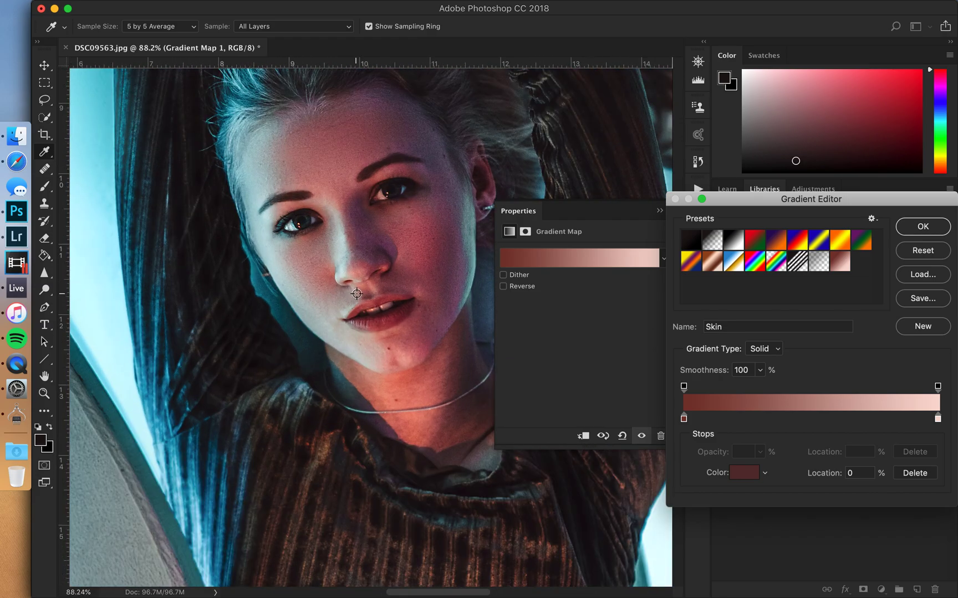
pyautogui.keyDown('alt'); pyautogui.scroll(-3, 357, 294); pyautogui.keyUp('alt')
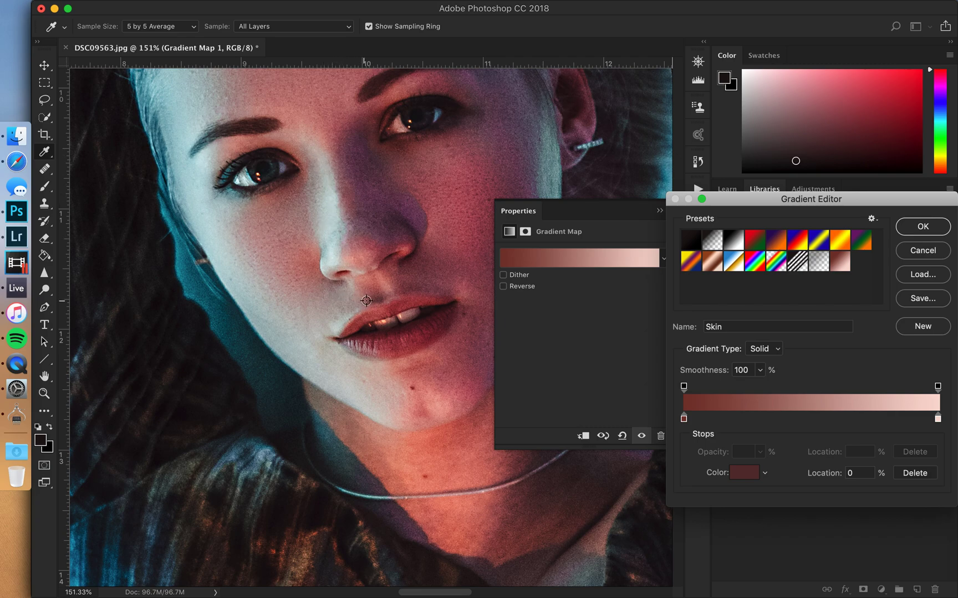
pyautogui.keyDown('alt'); pyautogui.scroll(-1, 327, 279); pyautogui.keyUp('alt')
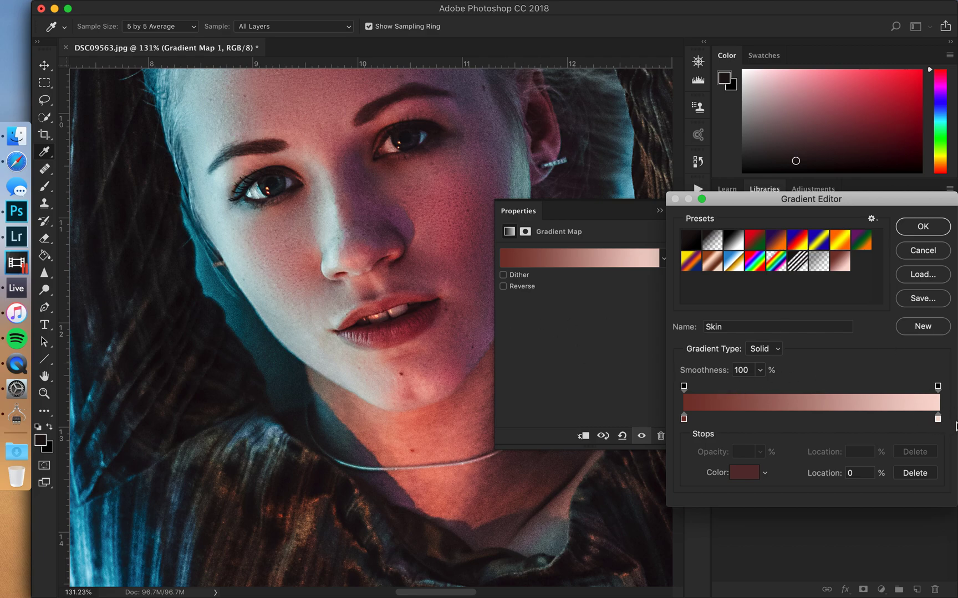
pyautogui.click(938, 419)
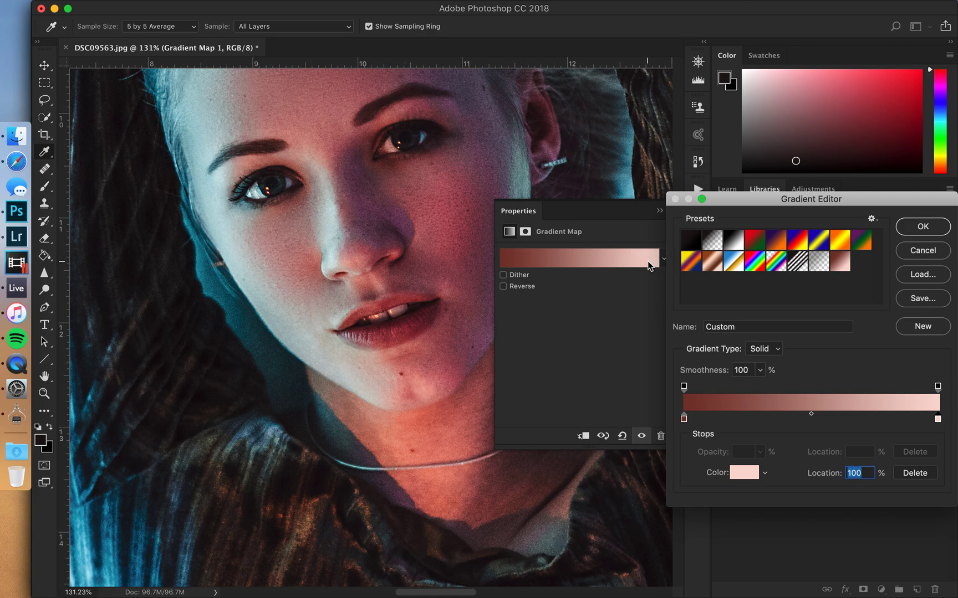
pyautogui.click(430, 393)
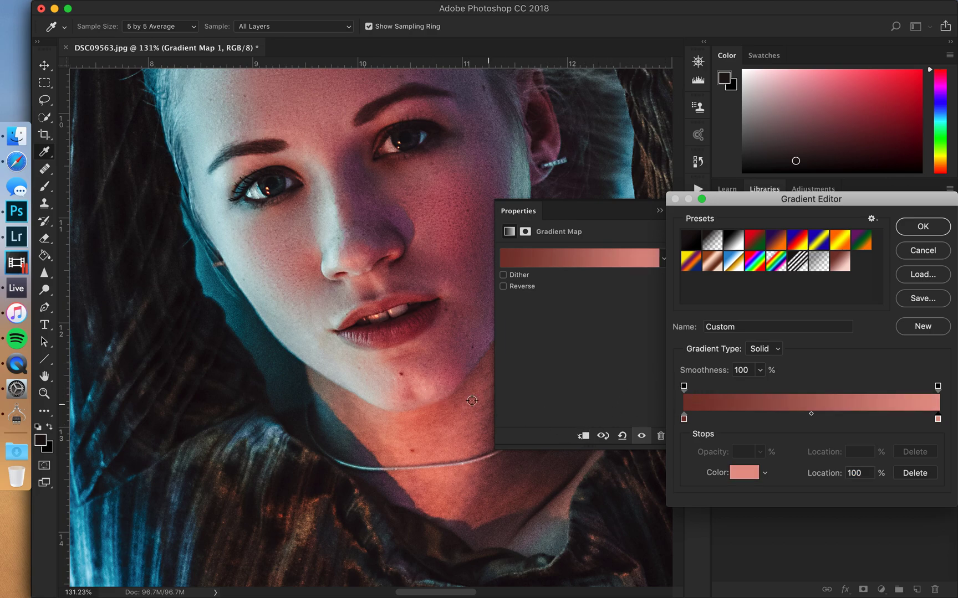
# Resample the gradient's light stop from the lit skin on the woman's chin and apply the edited gradient
pyautogui.click(450, 423)
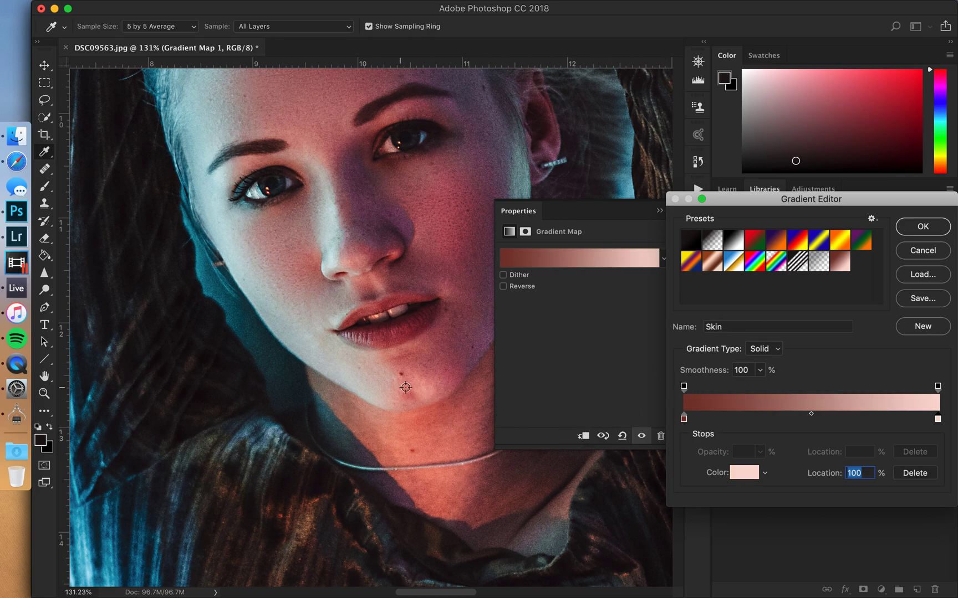
pyautogui.click(437, 387)
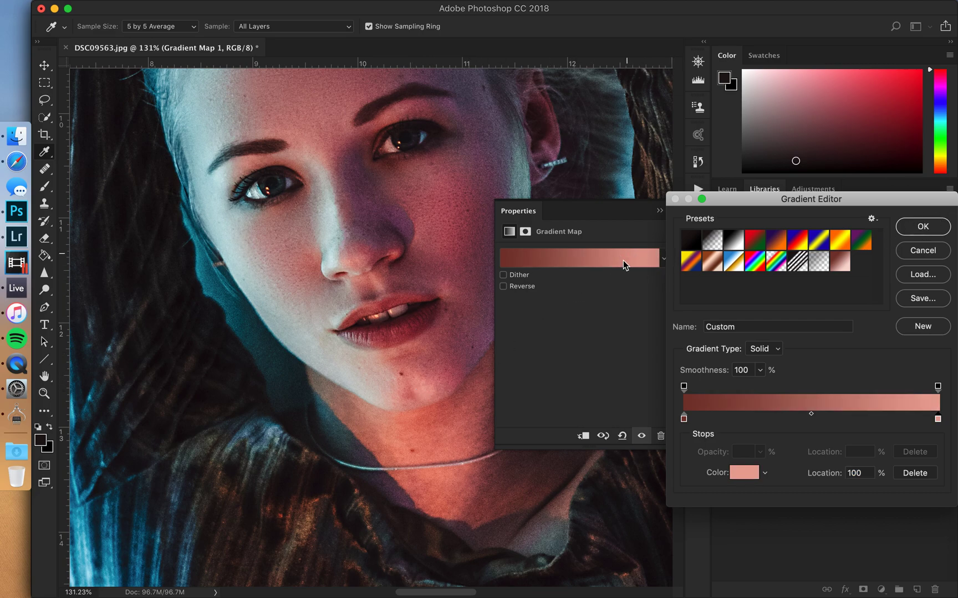
pyautogui.click(920, 228)
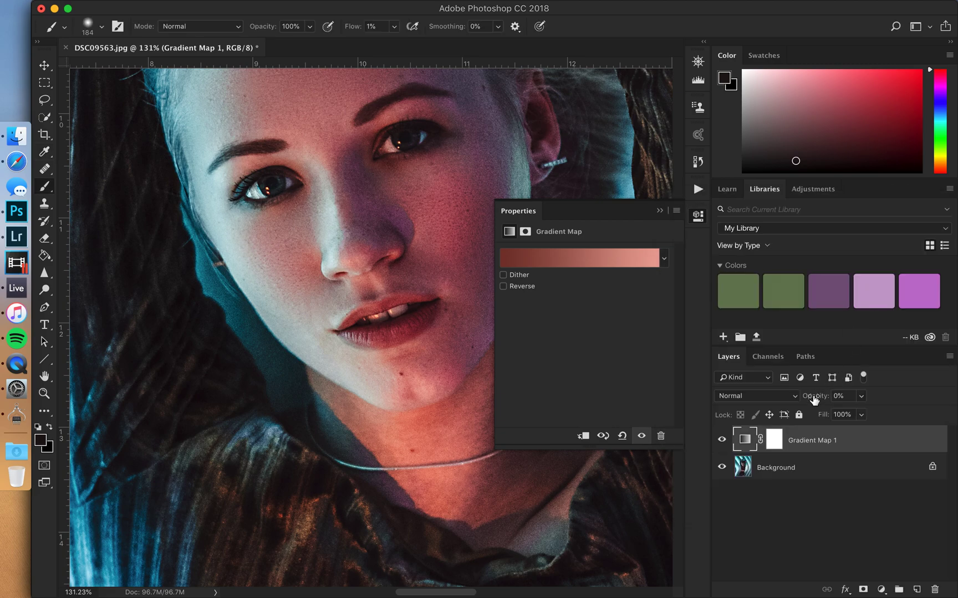
# Raise the Gradient Map layer's opacity to 100% and set its blend mode to Color, comparing with the layer hidden
pyautogui.moveTo(814, 400); pyautogui.dragTo(951, 401)
pyautogui.scroll(-5, 415, 287)
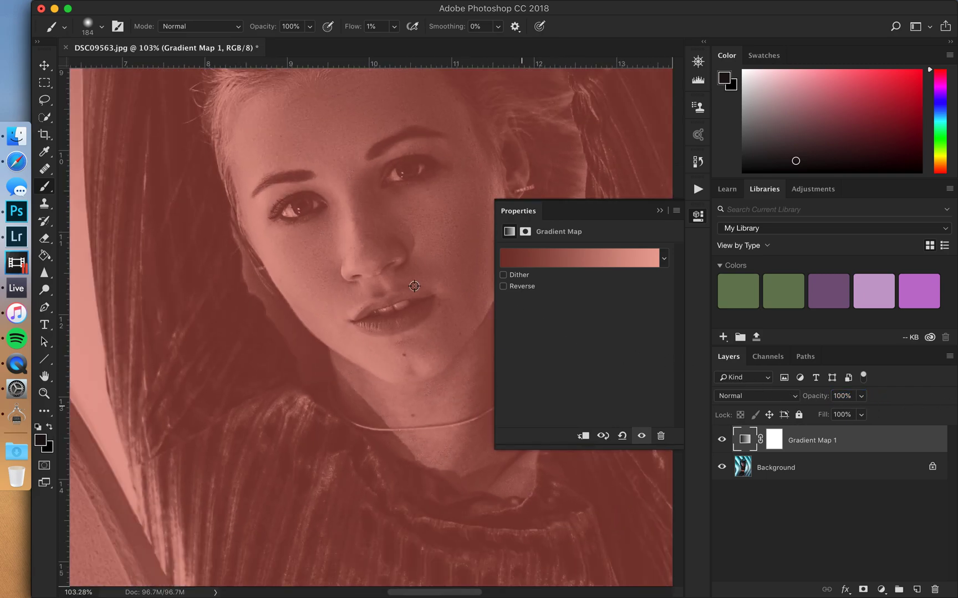
pyautogui.scroll(3, 415, 288)
pyautogui.scroll(2, 437, 337)
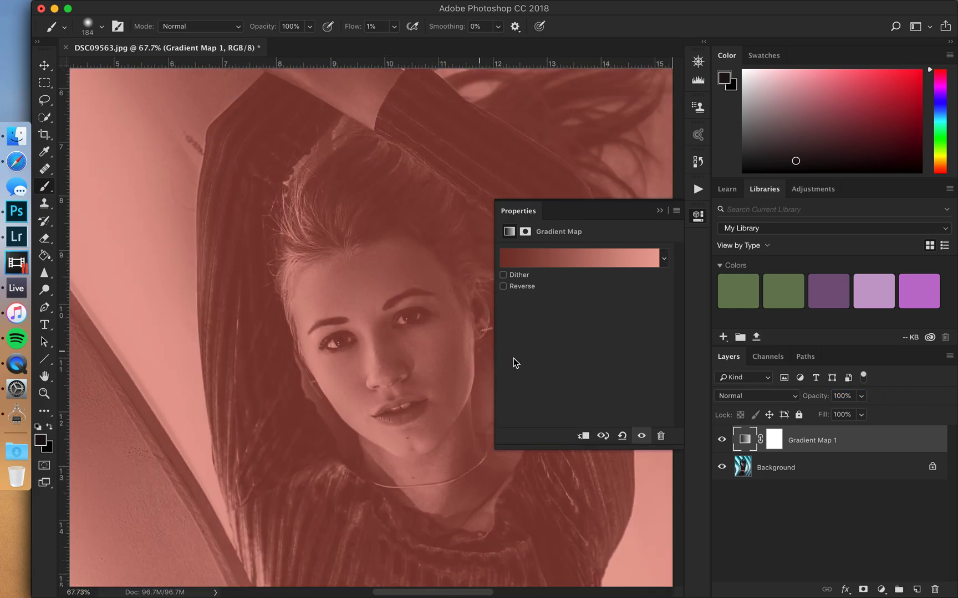
pyautogui.click(743, 391)
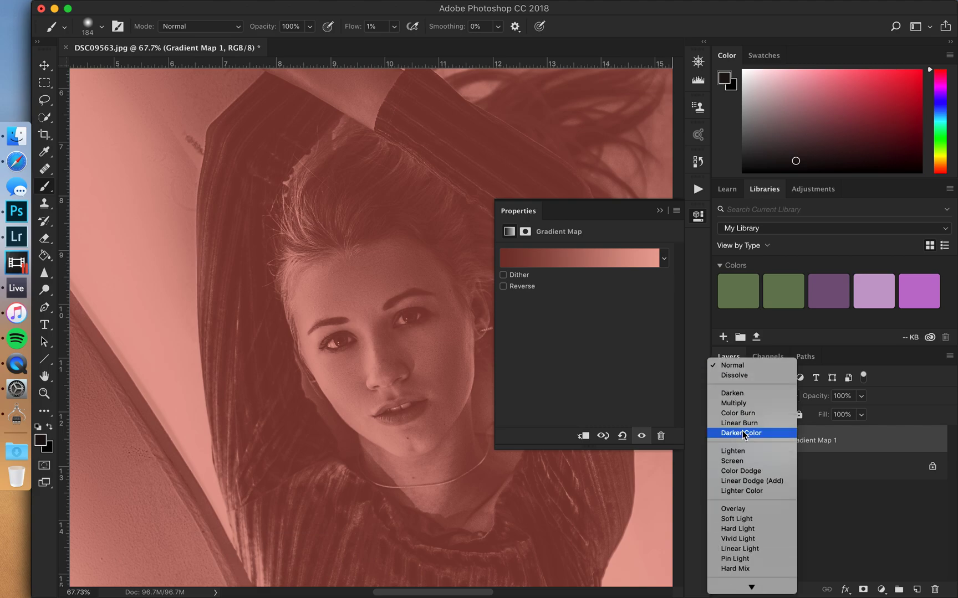
pyautogui.scroll(-3, 737, 449)
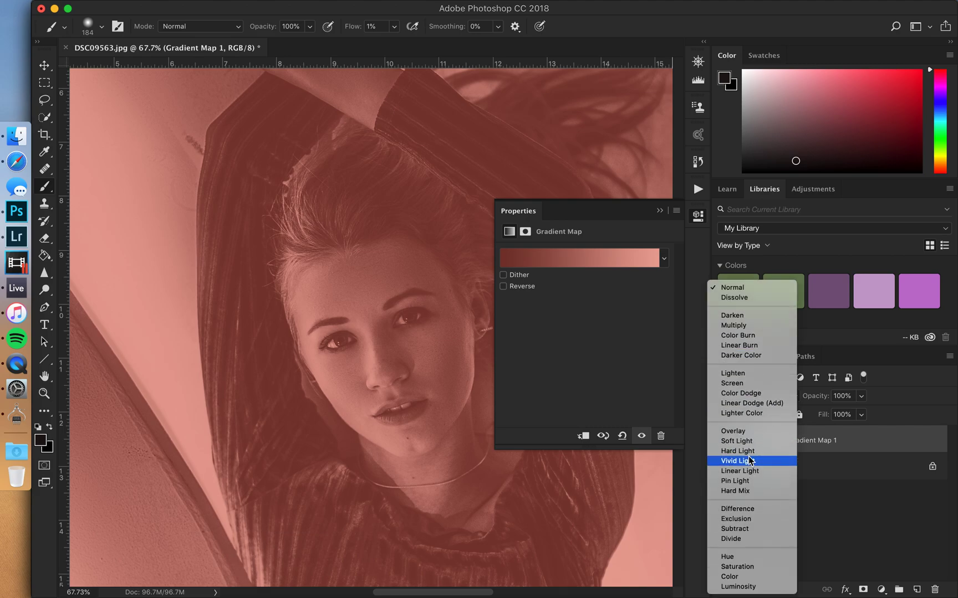
pyautogui.click(737, 578)
pyautogui.click(721, 442)
pyautogui.click(721, 442)
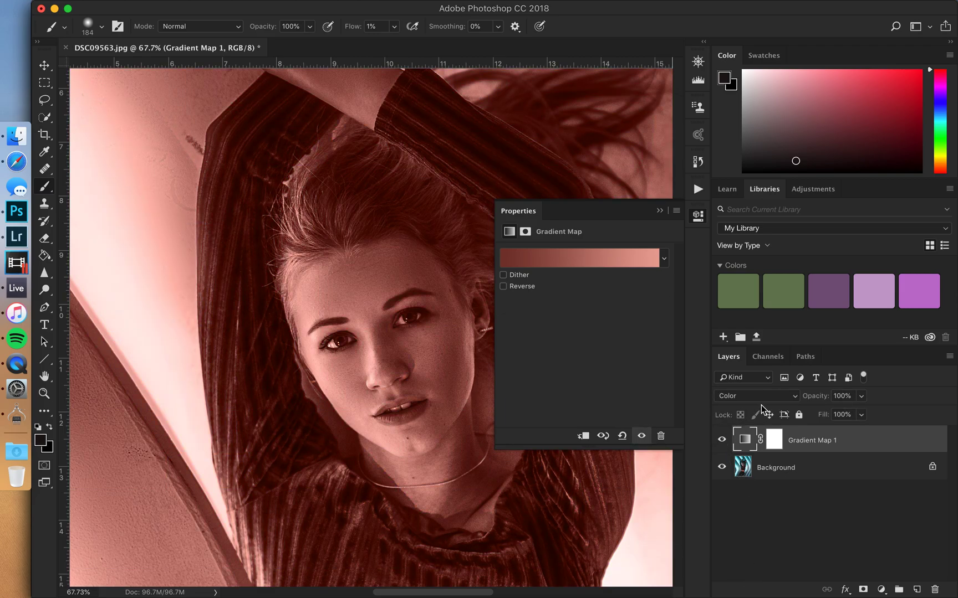
# Lower the Gradient Map layer's opacity to 50% and invert its layer mask to black
pyautogui.moveTo(813, 397); pyautogui.dragTo(783, 401)
pyautogui.click(722, 441)
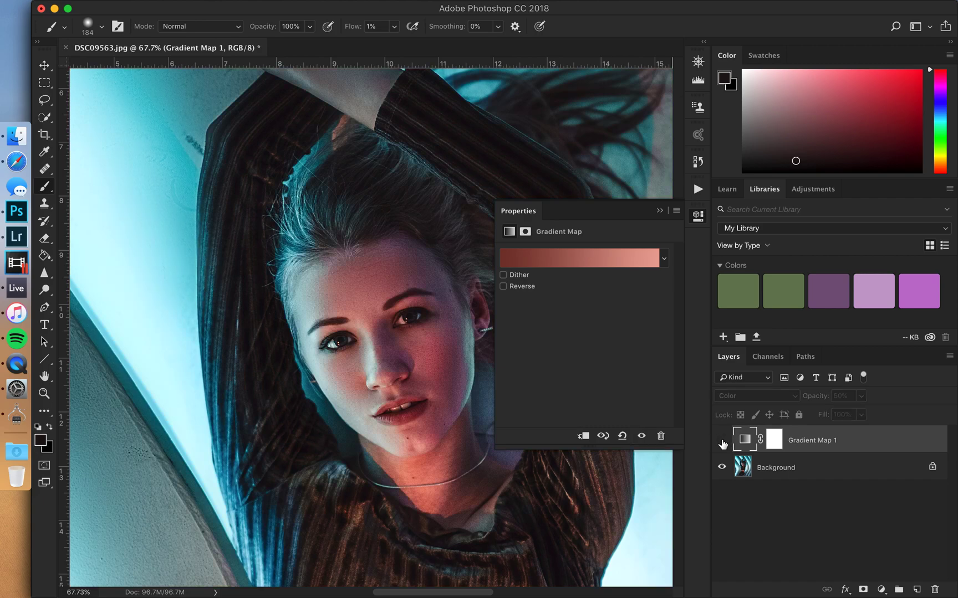
pyautogui.click(775, 441)
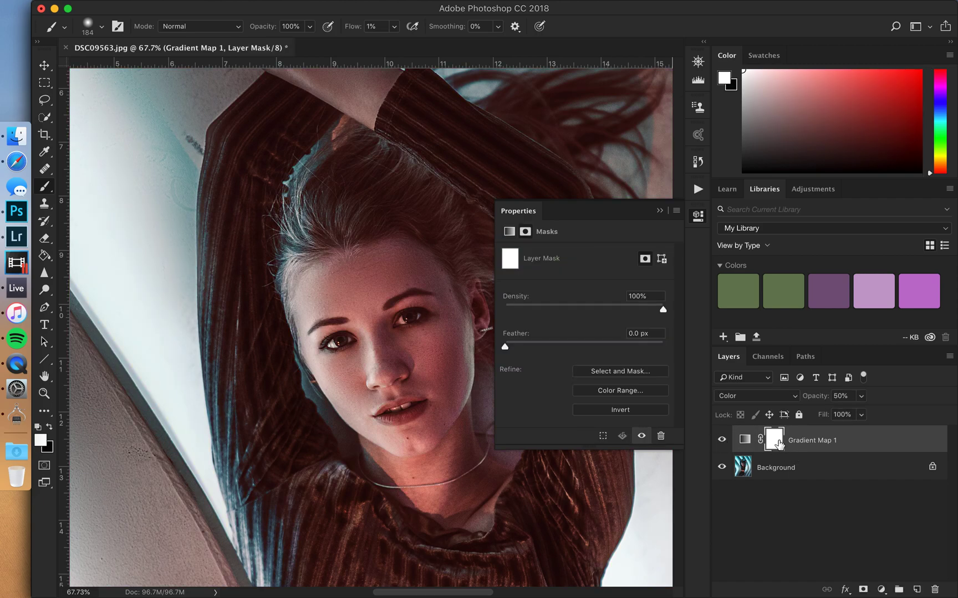
pyautogui.press('super+i')
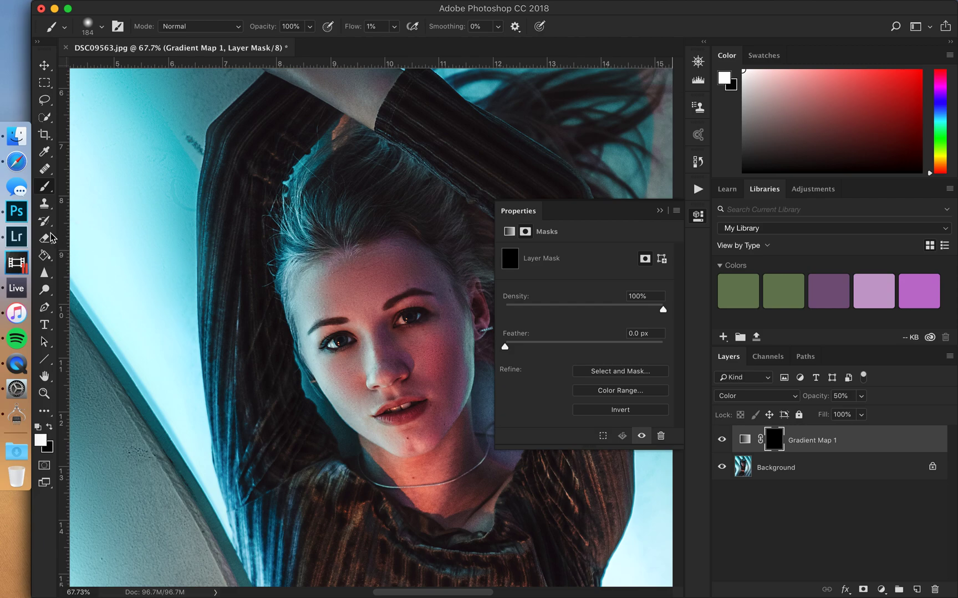
pyautogui.click(657, 211)
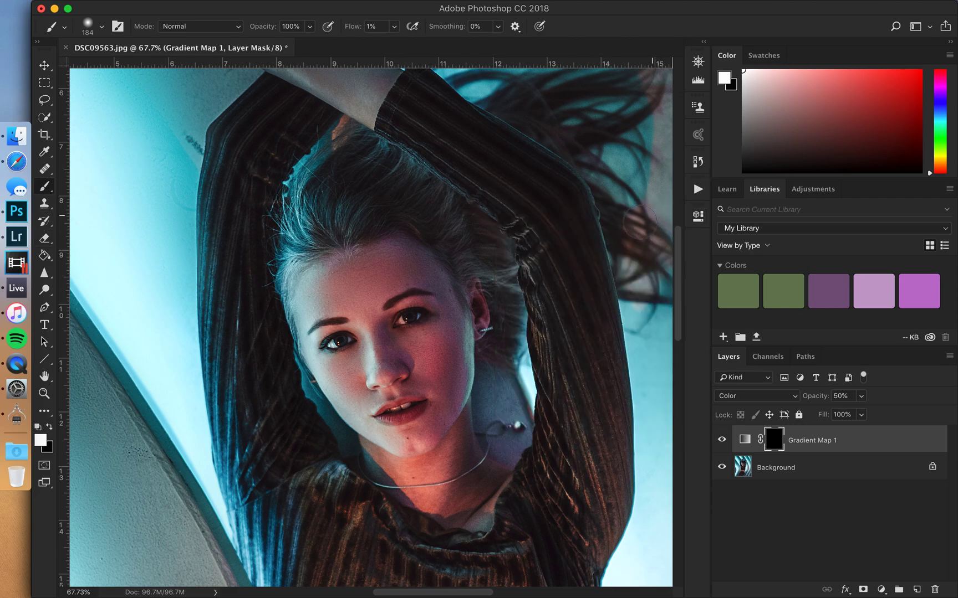
# Set the brush flow to 22% and paint white on the mask over the woman's shaded cheek at 150 px
pyautogui.moveTo(446, 341); pyautogui.dragTo(436, 309)
pyautogui.moveTo(352, 27); pyautogui.dragTo(366, 29)
pyautogui.press('[')
pyautogui.press('[')
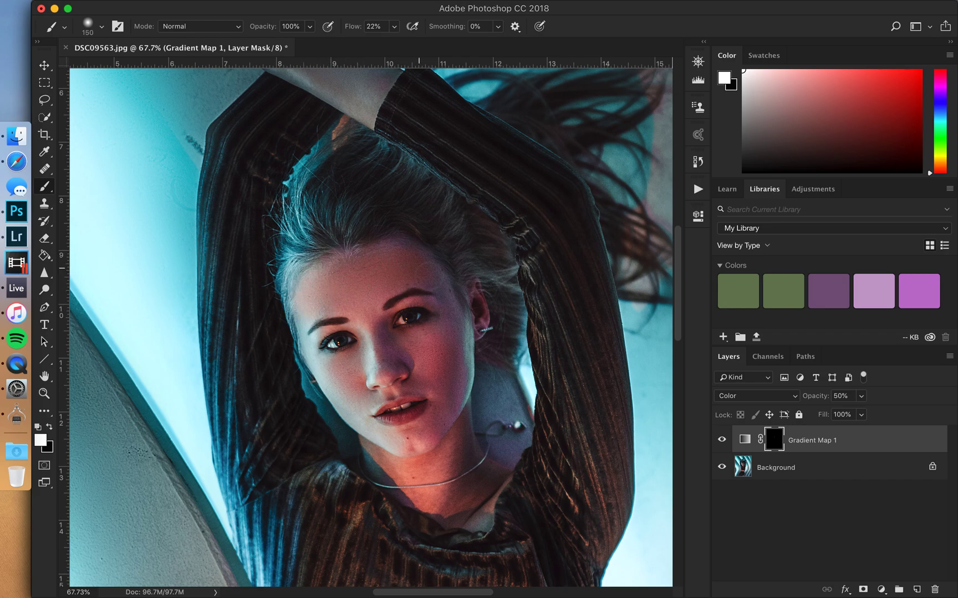
pyautogui.moveTo(449, 326); pyautogui.dragTo(456, 323)
# Paint white on the mask over the forehead and around the eyes, reducing the brush from 125 px to 80 px
pyautogui.press('[')
pyautogui.press('[')
pyautogui.press('[')
pyautogui.press(']')
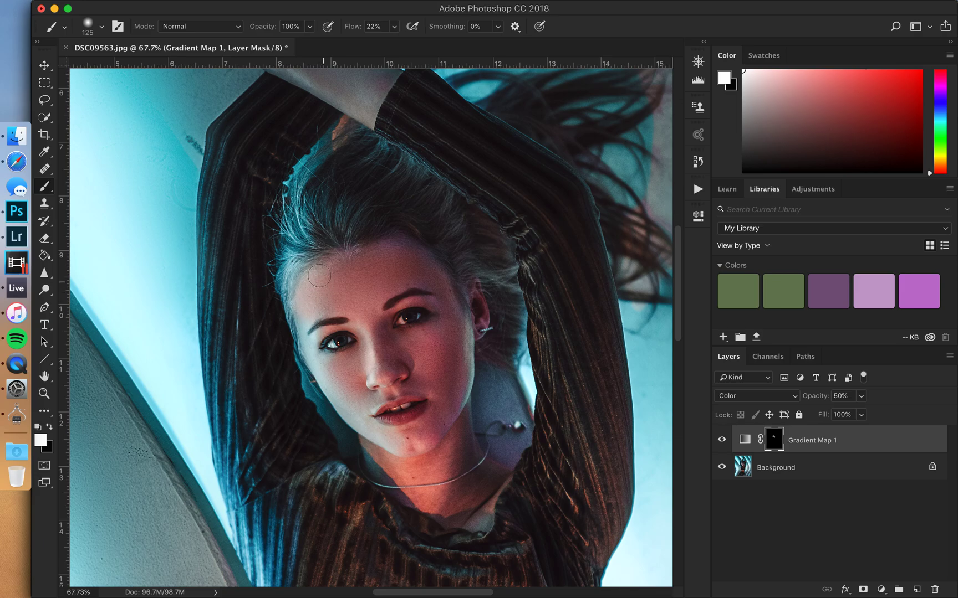
pyautogui.press('[')
pyautogui.scroll(5, 296, 367)
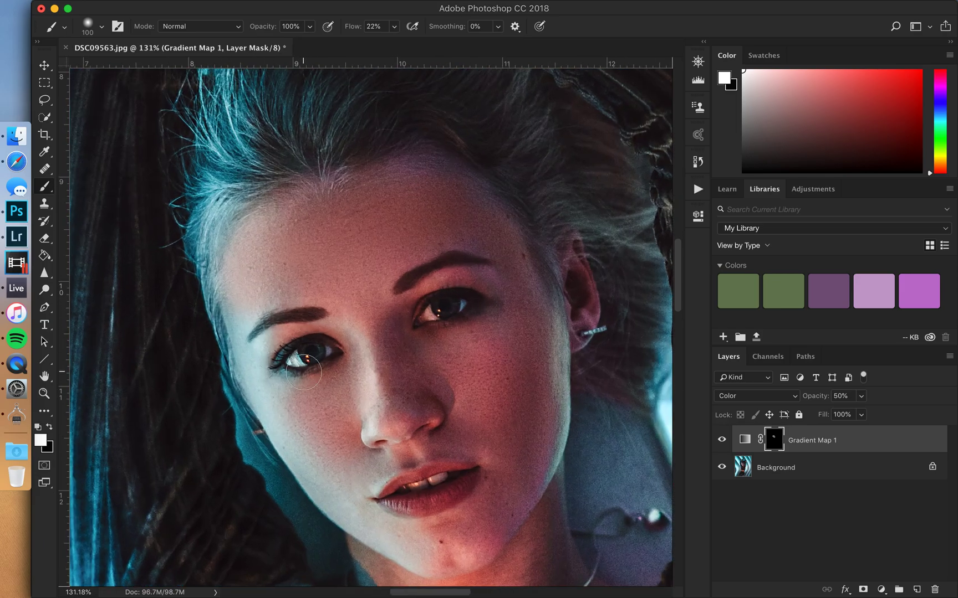
pyautogui.press('[')
pyautogui.press('[')
pyautogui.moveTo(383, 345)
pyautogui.mouseDown()
pyautogui.moveTo(359, 341)
pyautogui.moveTo(346, 321)
pyautogui.moveTo(346, 329)
pyautogui.moveTo(353, 298)
pyautogui.moveTo(341, 312)
pyautogui.moveTo(356, 281)
pyautogui.mouseUp()
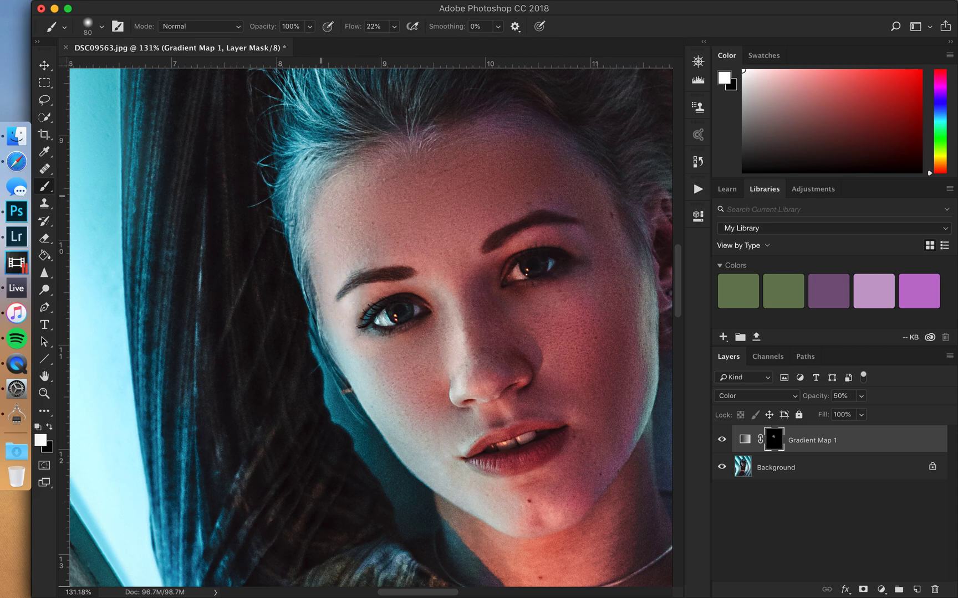
# Paint the mask white over the cyan-lit side of the face and the hairline with a 125 to 175 px brush
pyautogui.press(']')
pyautogui.press(']')
pyautogui.press(']')
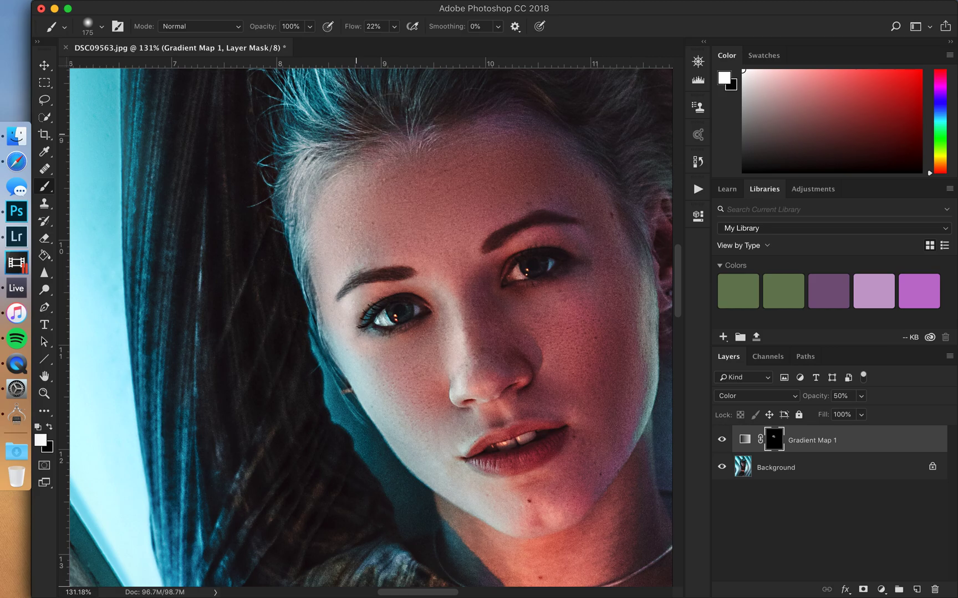
pyautogui.scroll(-5, 330, 235)
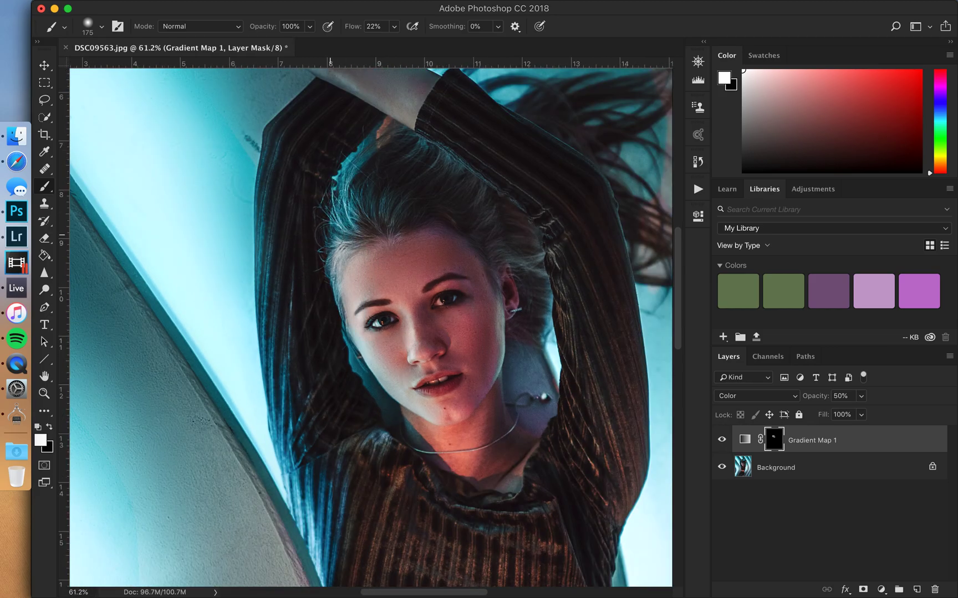
pyautogui.press('[')
pyautogui.press('[')
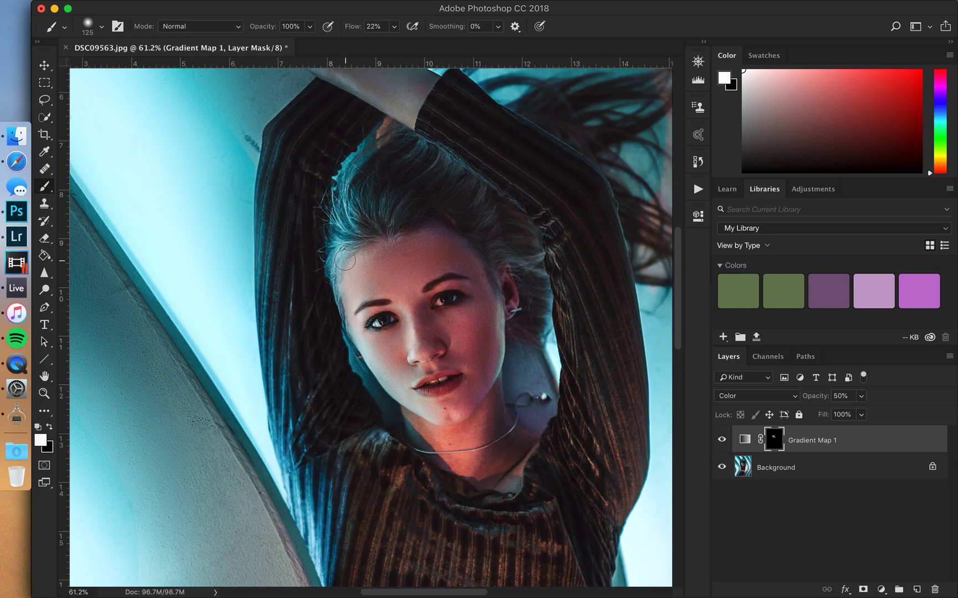
pyautogui.press(']')
pyautogui.press(']')
pyautogui.press('[')
pyautogui.press('[')
pyautogui.press('[')
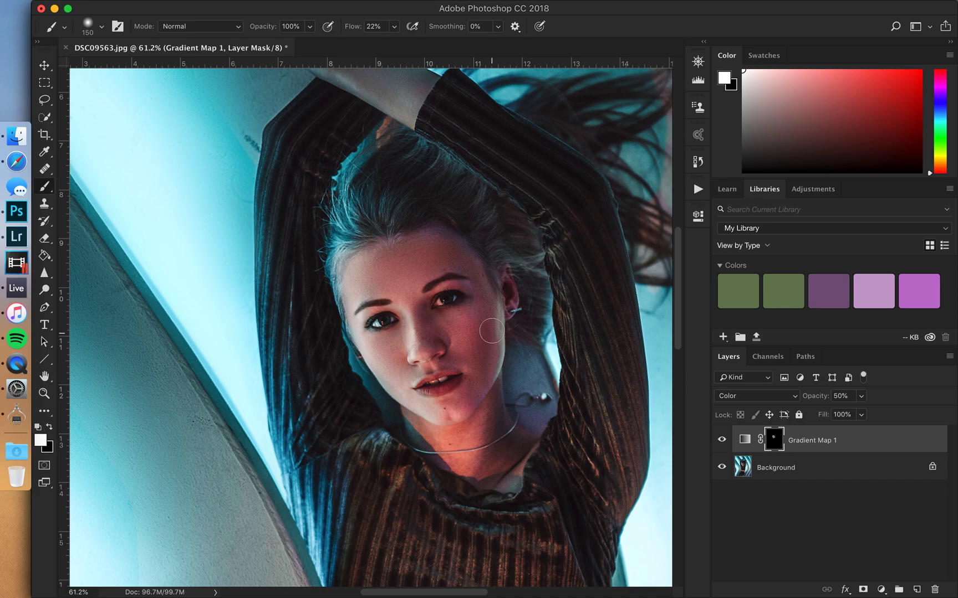
# Paint the mask white over the remaining cheek, jaw and neck skin, varying the brush size around 150 px
pyautogui.press('[')
pyautogui.press(']')
pyautogui.press(']')
pyautogui.press(']')
pyautogui.press('[')
pyautogui.press('[')
pyautogui.press('[')
pyautogui.press(']')
pyautogui.press(']')
pyautogui.press('[')
pyautogui.press('[')
pyautogui.press('[')
pyautogui.press('[')
pyautogui.press(']')
pyautogui.press(']')
pyautogui.press(']')
# Paint the mask white over the bare midriff below the top, using a 90 px brush and larger sizes up to 175 px
pyautogui.scroll(-6, 408, 380)
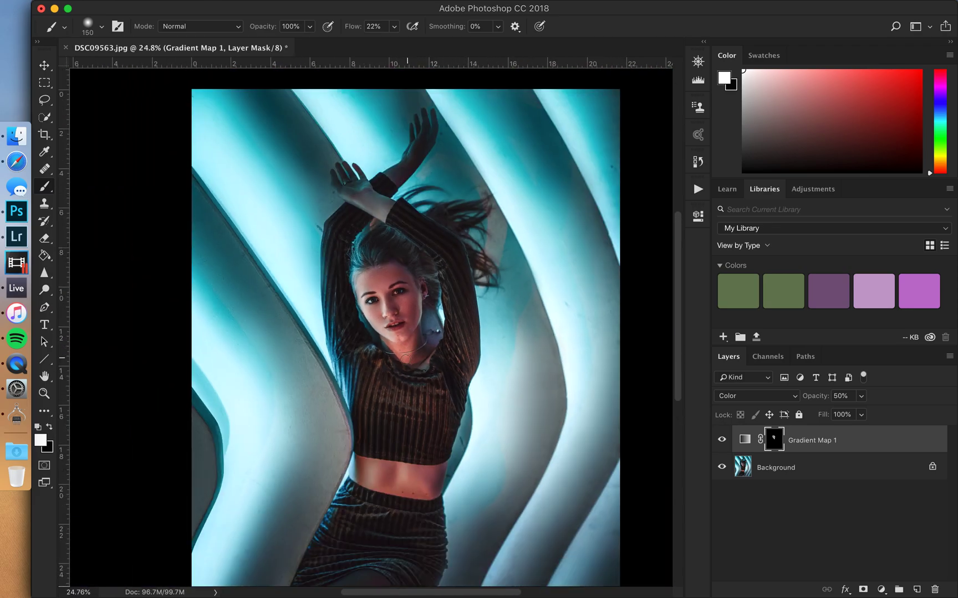
pyautogui.scroll(-3, 388, 387)
pyautogui.scroll(3, 363, 424)
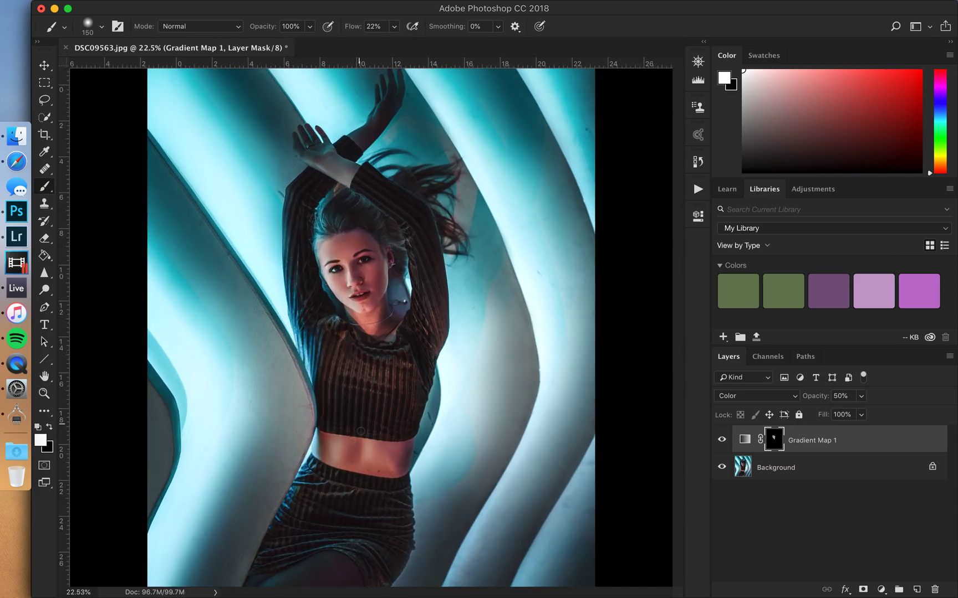
pyautogui.scroll(3, 361, 431)
pyautogui.scroll(-2, 359, 332)
pyautogui.press(']')
pyautogui.press(']')
pyautogui.press(']')
pyautogui.press('[')
pyautogui.press('[')
pyautogui.press('[')
pyautogui.press('[')
pyautogui.press('[')
pyautogui.press('[')
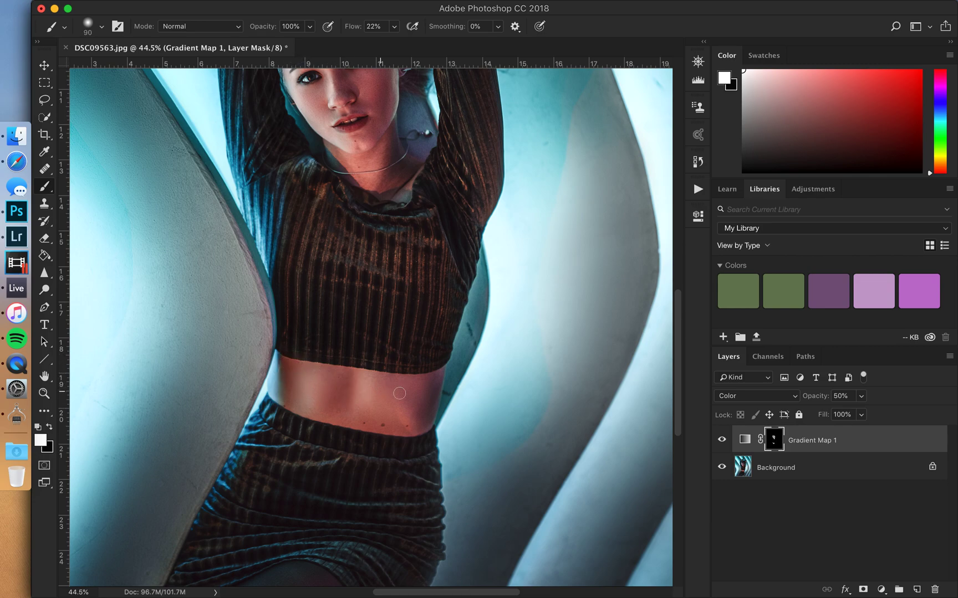
pyautogui.press(']')
pyautogui.press(']')
pyautogui.press(']')
pyautogui.press(']')
# Add a new empty layer above the Gradient Map layer and set its blend mode to Color
pyautogui.press('super+minus')
pyautogui.press('super+plus')
pyautogui.moveTo(357, 335); pyautogui.dragTo(429, 392)
pyautogui.press('super+plus')
pyautogui.scroll(5, 429, 391)
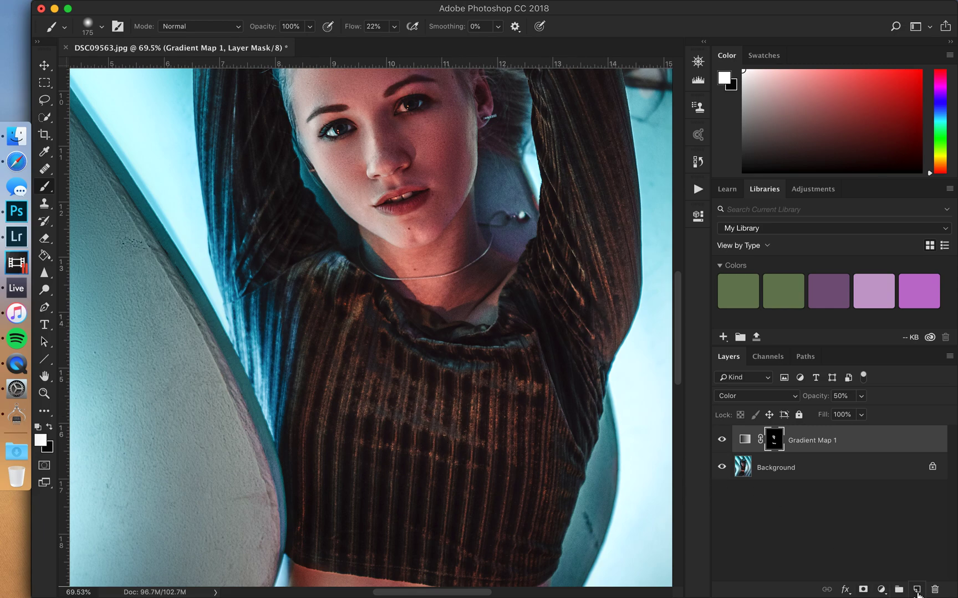
pyautogui.click(916, 589)
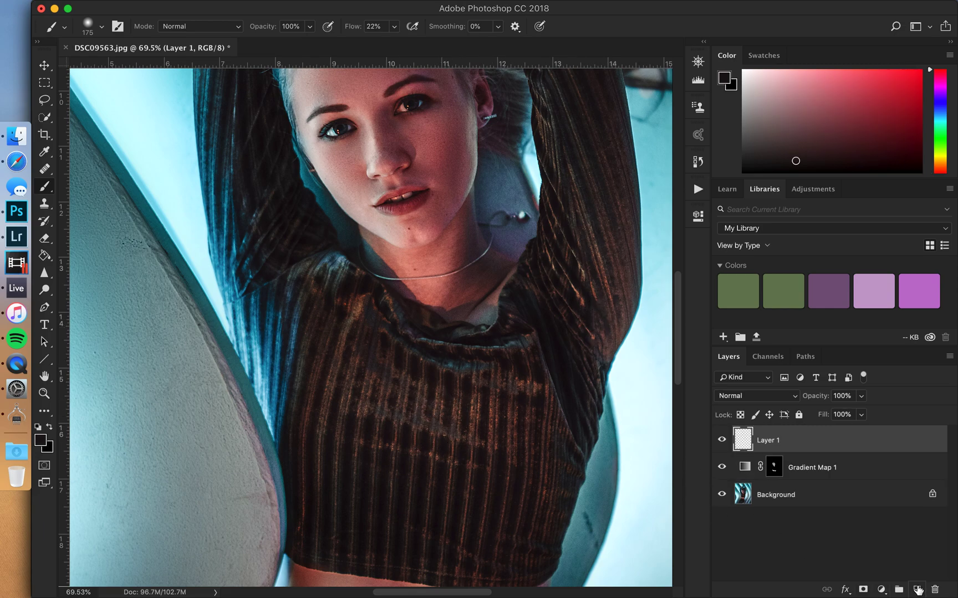
pyautogui.click(741, 397)
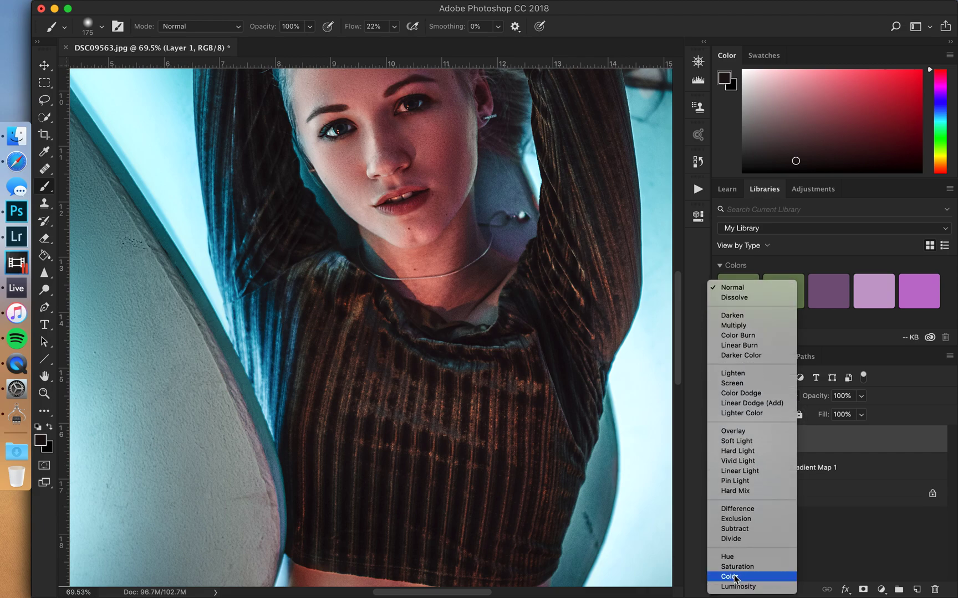
pyautogui.click(735, 578)
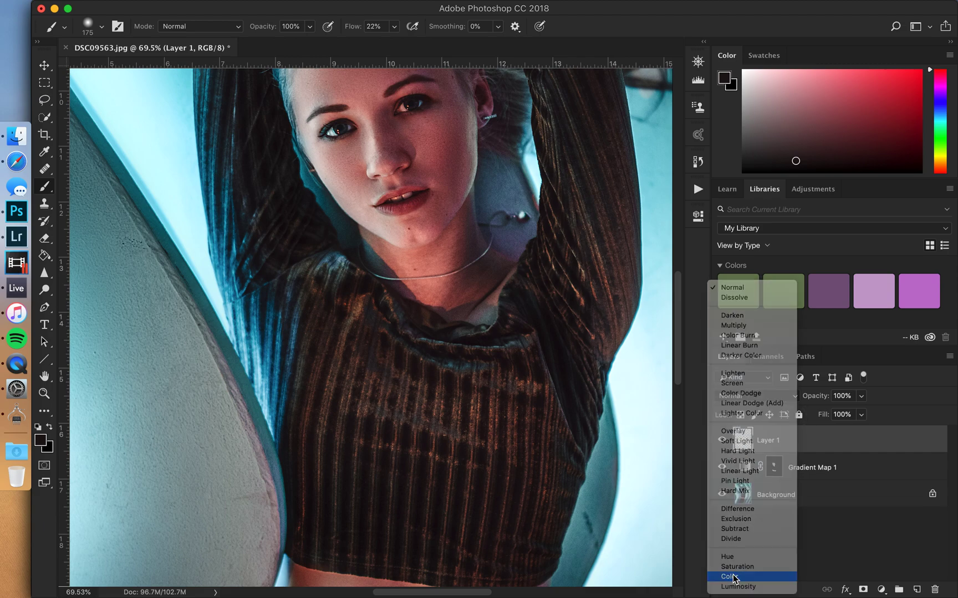
# Sample reddish brown from the striped top and paint over its grey patches with the brush reduced to 60 px
pyautogui.keyDown('alt'); pyautogui.click(417, 440); pyautogui.keyUp('alt')
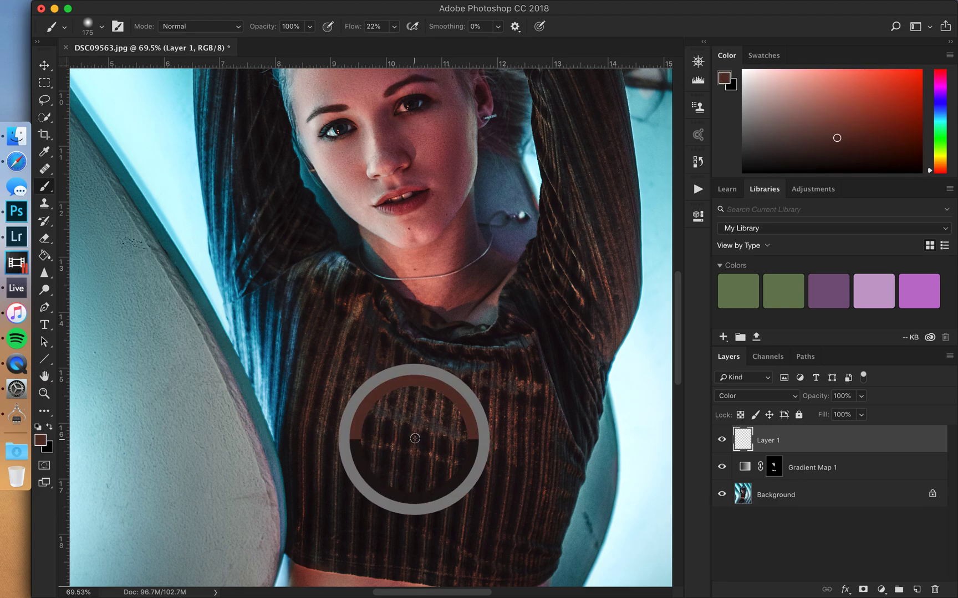
pyautogui.press('[')
pyautogui.press('[')
pyautogui.press('[')
pyautogui.press('[')
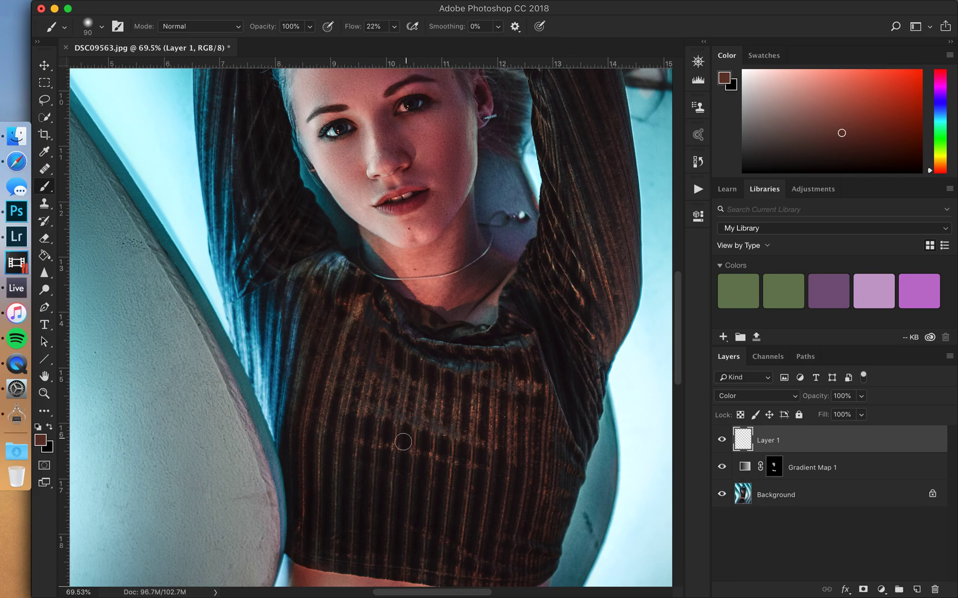
pyautogui.scroll(5, 388, 438)
pyautogui.moveTo(394, 453); pyautogui.dragTo(342, 303)
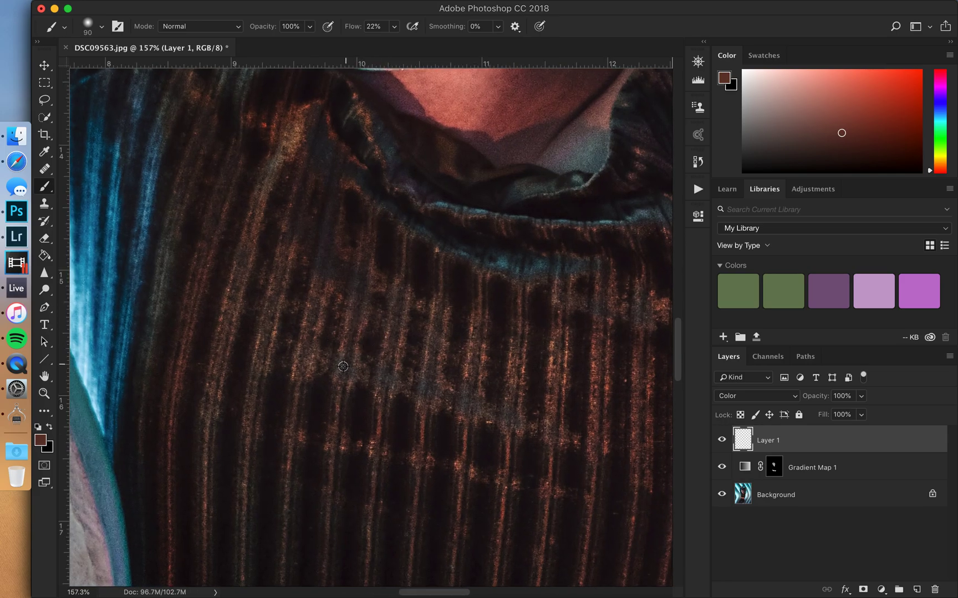
pyautogui.keyDown('alt'); pyautogui.click(313, 368); pyautogui.keyUp('alt')
pyautogui.press('[')
pyautogui.press('[')
pyautogui.press('[')
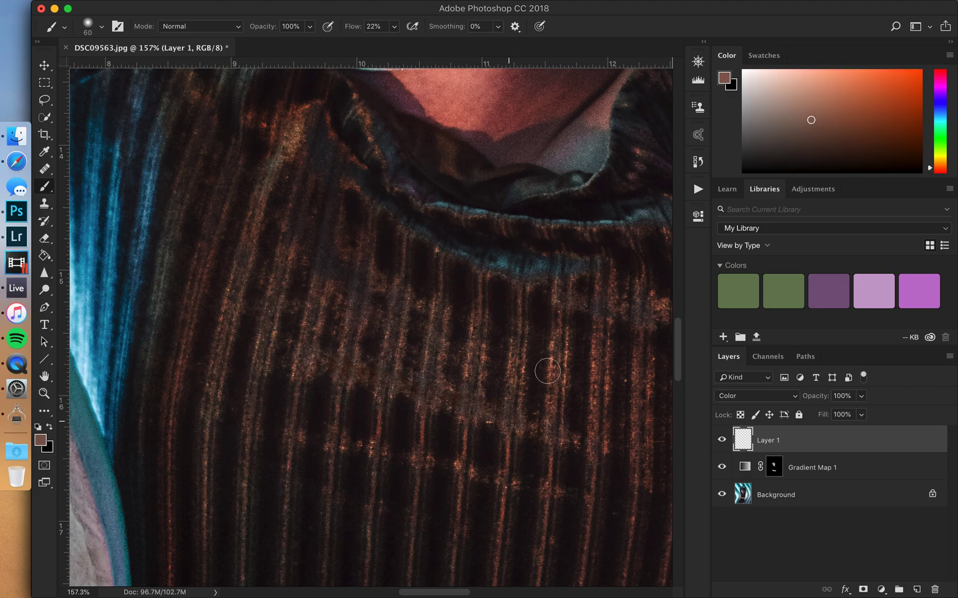
# Paint the sampled brown over the blue highlights below the top's neckline and lower the new layer's opacity to 48%
pyautogui.moveTo(499, 258); pyautogui.dragTo(405, 220)
pyautogui.scroll(-2, 581, 375)
pyautogui.moveTo(667, 414); pyautogui.dragTo(605, 432)
pyautogui.press('super+r')
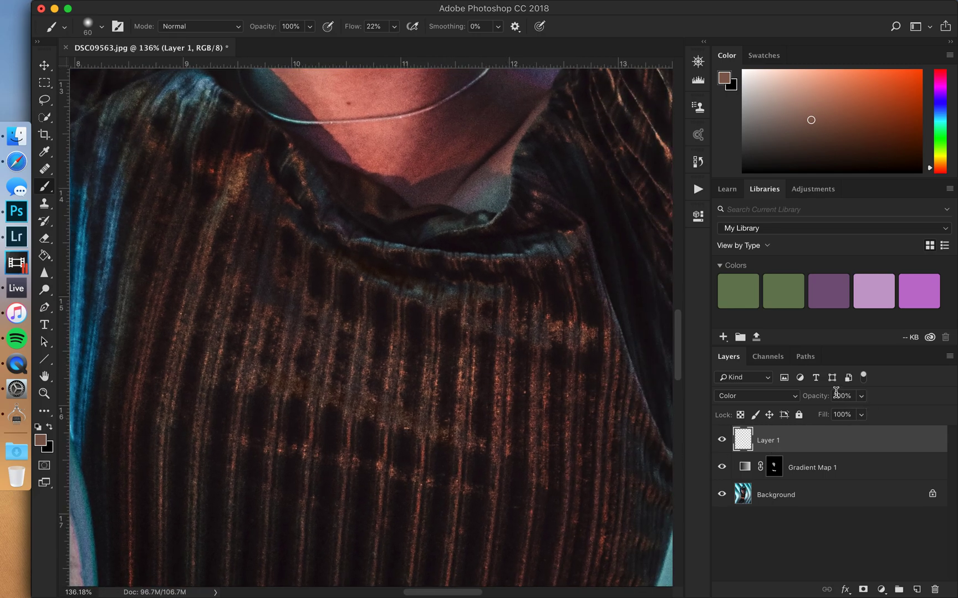
pyautogui.moveTo(813, 397); pyautogui.dragTo(783, 398)
# Paint the sampled brown over the top's shoulders and sleeves and the hair, using brush sizes between 90 and 150 px
pyautogui.moveTo(488, 302)
pyautogui.mouseDown()
pyautogui.moveTo(332, 291)
pyautogui.moveTo(404, 358)
pyautogui.mouseUp()
pyautogui.press(']')
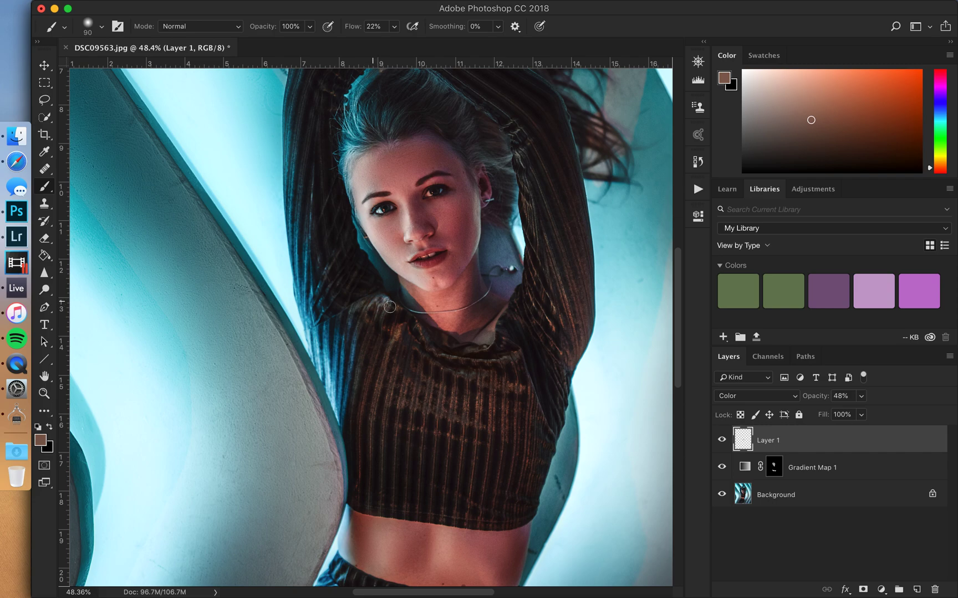
pyautogui.moveTo(378, 290); pyautogui.dragTo(384, 376)
pyautogui.press(']')
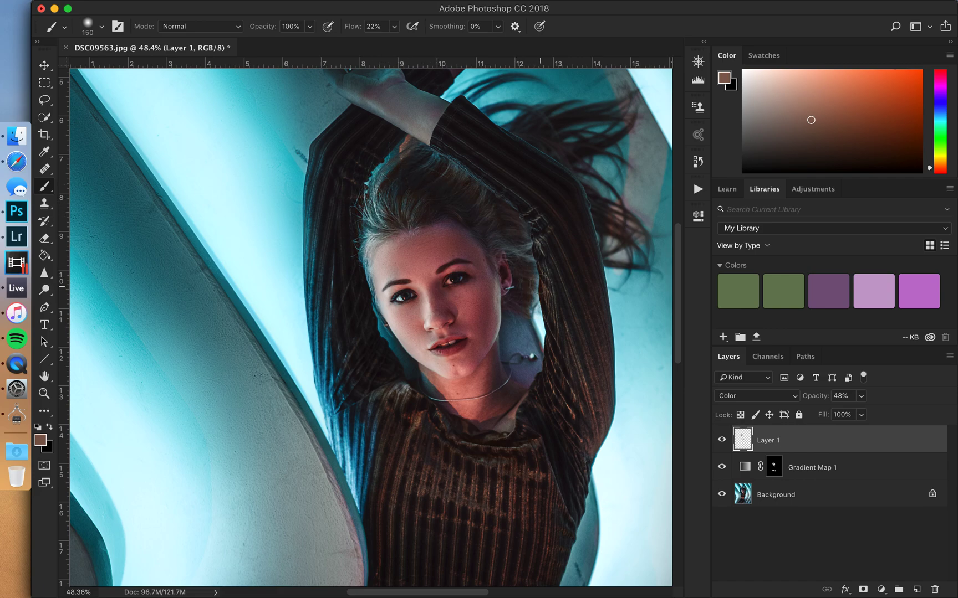
pyautogui.press('[')
pyautogui.press('[')
pyautogui.scroll(5, 476, 245)
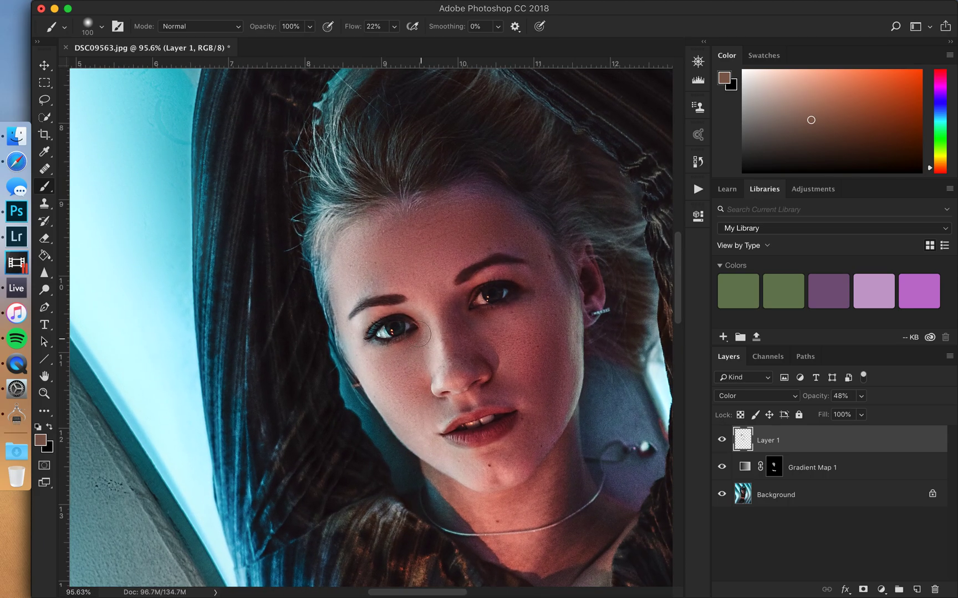
# Reduce the brush to 20 px and sample light skin tones from the face
pyautogui.scroll(5, 421, 336)
pyautogui.press('[')
pyautogui.press('[')
pyautogui.press('[')
pyautogui.press('[')
pyautogui.press('[')
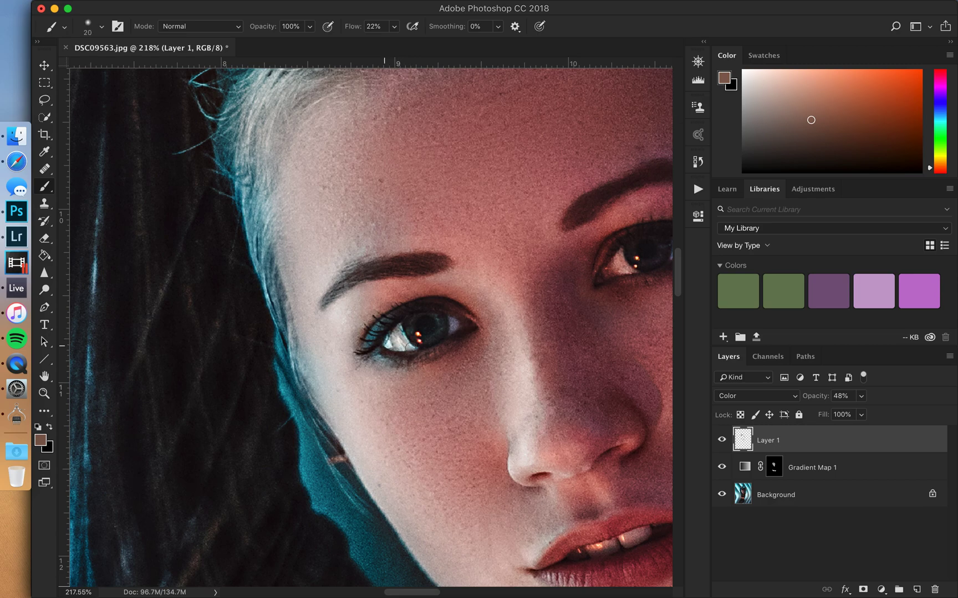
pyautogui.keyDown('alt'); pyautogui.click(526, 453); pyautogui.keyUp('alt')
pyautogui.moveTo(553, 297); pyautogui.dragTo(391, 382)
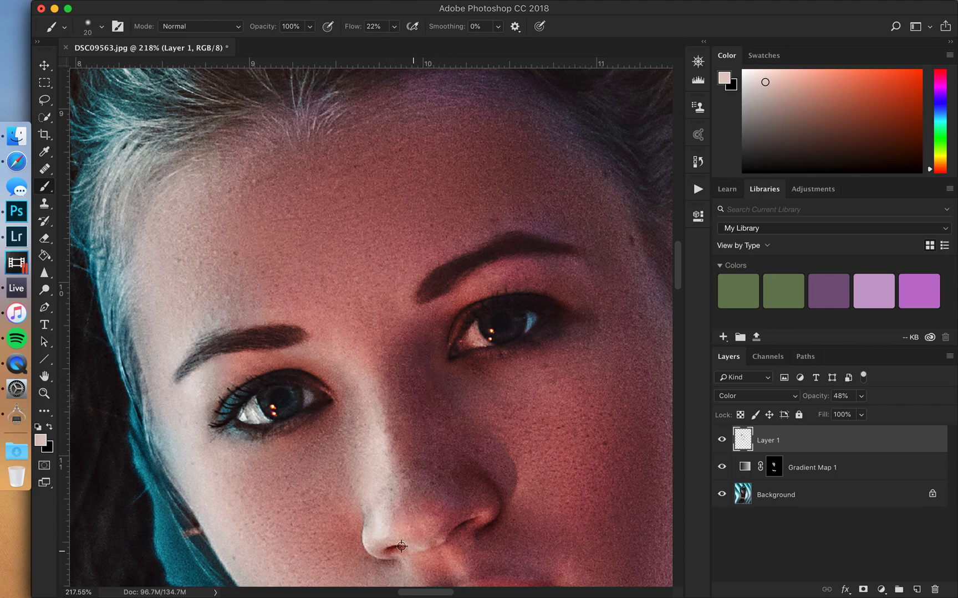
pyautogui.moveTo(139, 150)
pyautogui.mouseDown()
pyautogui.moveTo(119, 198)
pyautogui.moveTo(194, 199)
pyautogui.moveTo(173, 216)
pyautogui.moveTo(317, 129)
pyautogui.moveTo(263, 165)
pyautogui.mouseUp()
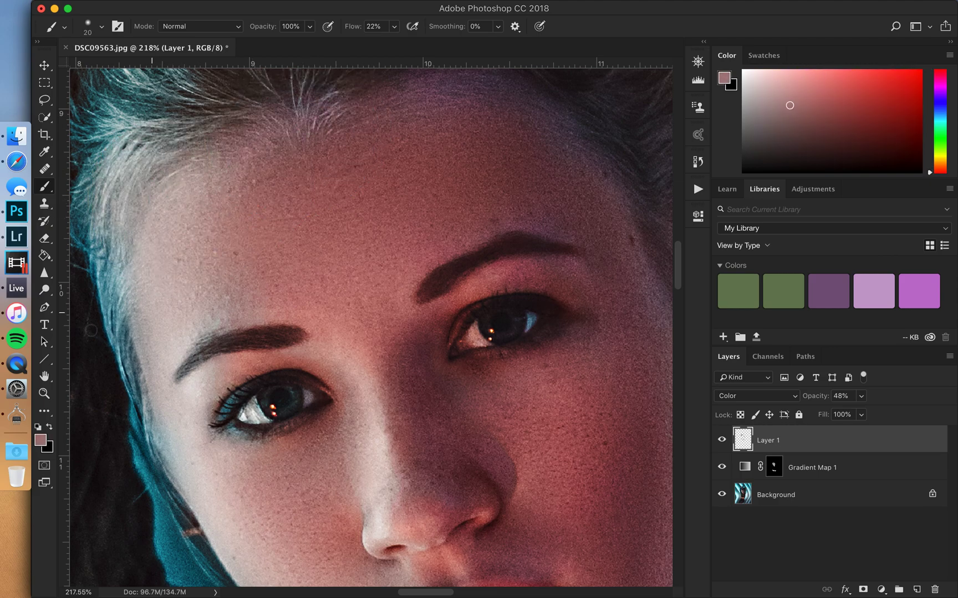
# Set the foreground color to pure white (ffffff) and enlarge the brush to 50 px
pyautogui.click(43, 442)
pyautogui.moveTo(554, 388); pyautogui.dragTo(481, 256)
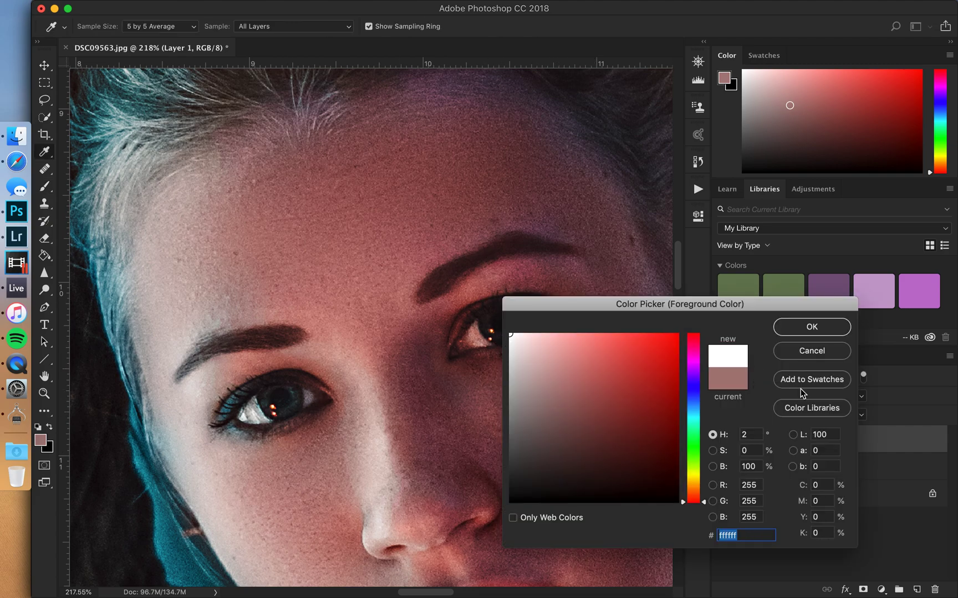
pyautogui.click(800, 328)
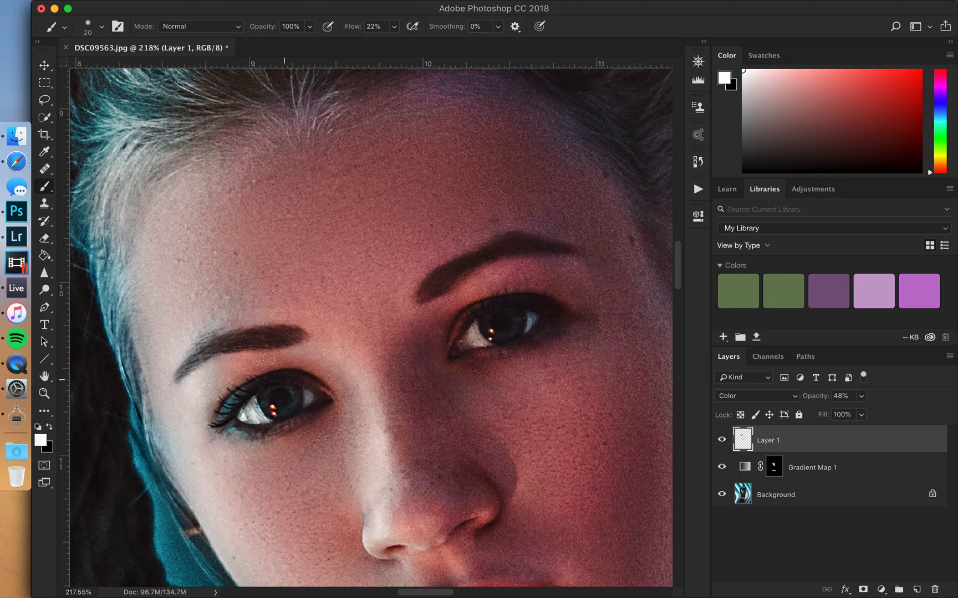
pyautogui.press(']')
pyautogui.press(']')
pyautogui.scroll(-5, 280, 377)
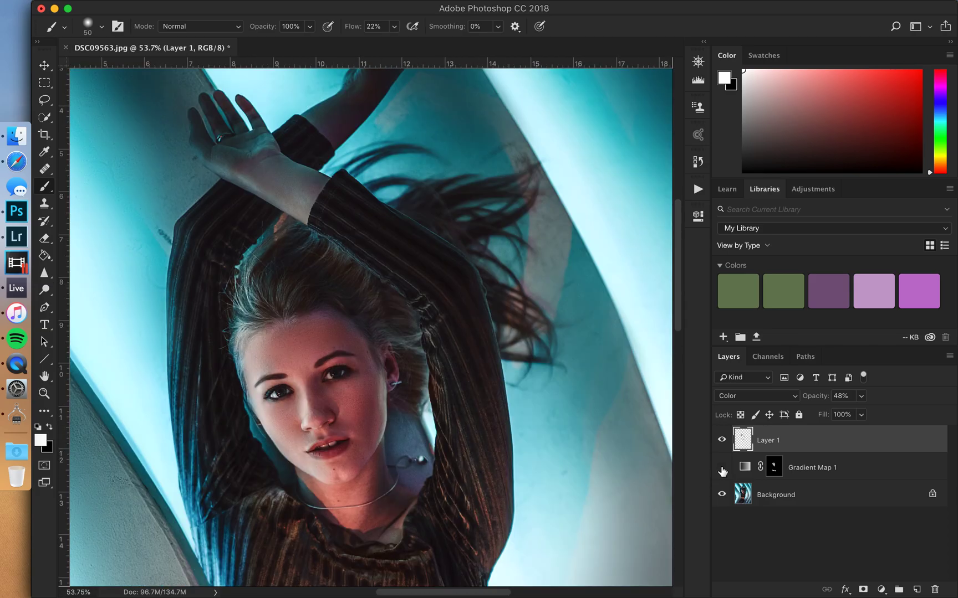
# Add a new empty layer above Layer 1 and set its blend mode to Color
pyautogui.hscroll(-2, 292, 448)
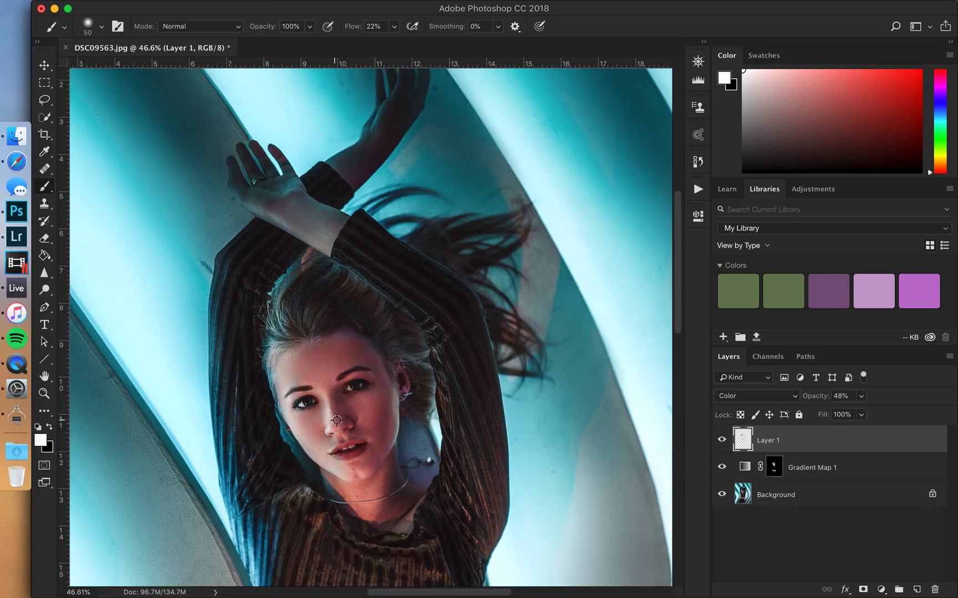
pyautogui.scroll(5, 352, 430)
pyautogui.scroll(-2, 356, 430)
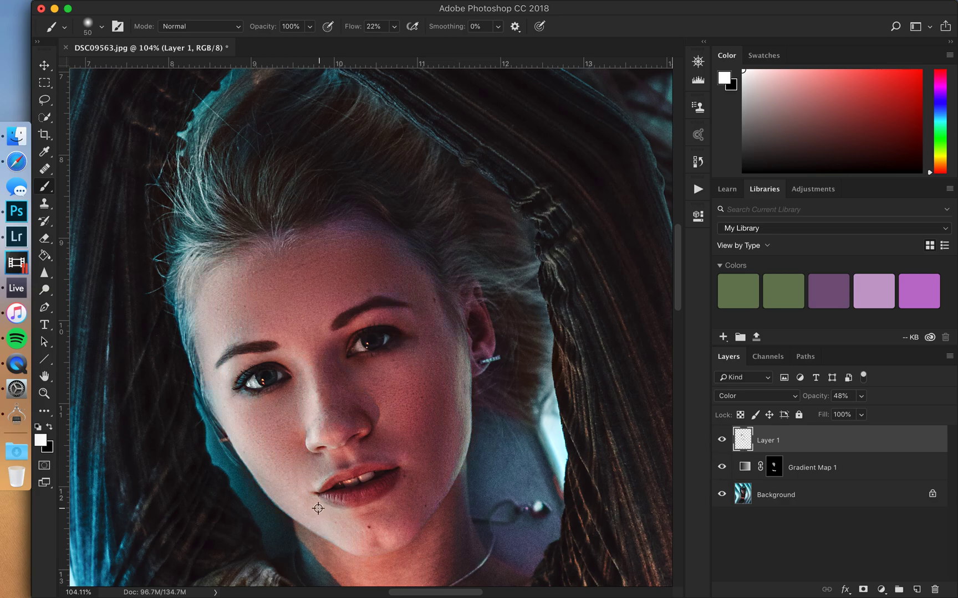
pyautogui.scroll(4, 321, 507)
pyautogui.moveTo(347, 505); pyautogui.dragTo(329, 500)
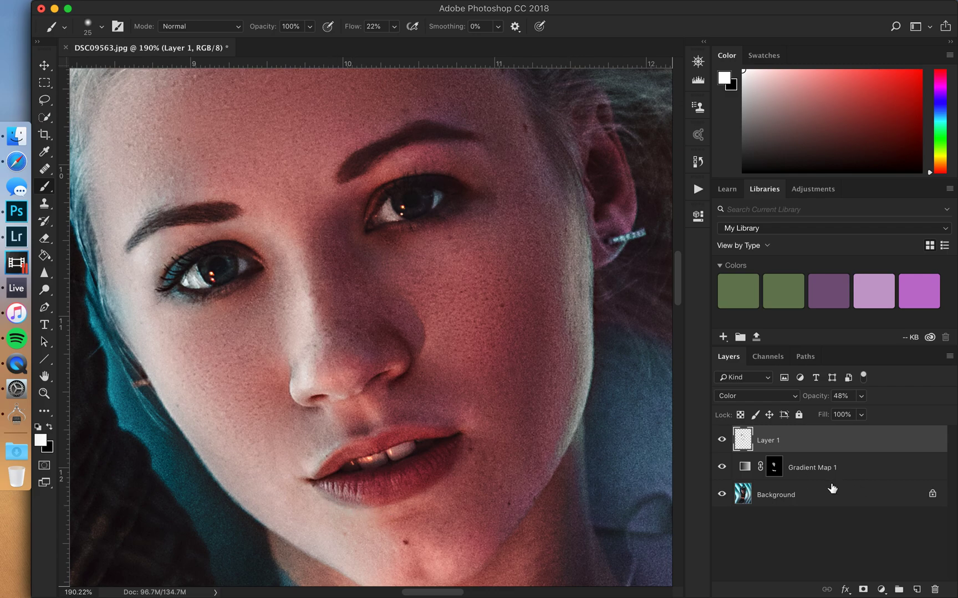
pyautogui.click(773, 467)
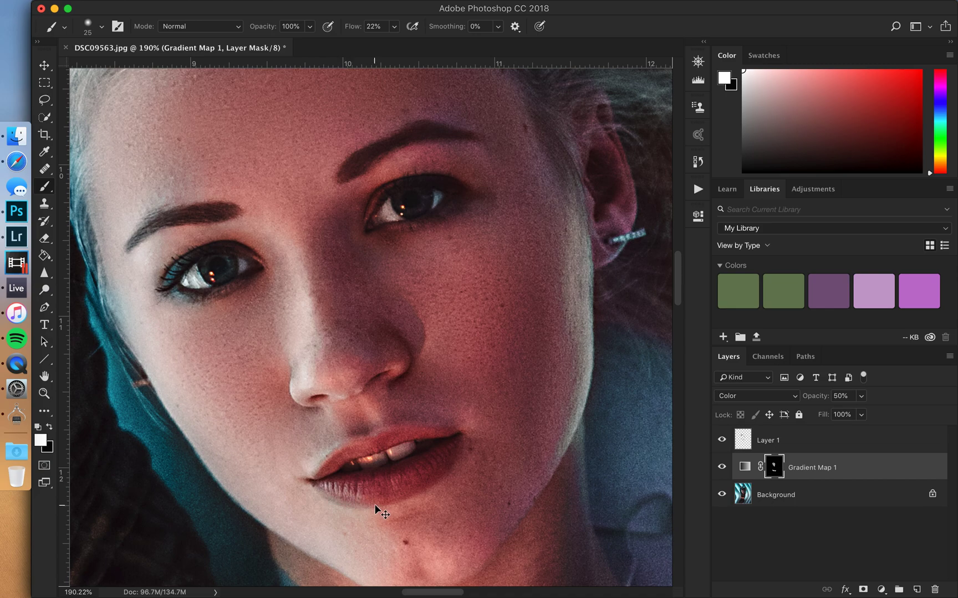
pyautogui.click(779, 447)
pyautogui.click(916, 590)
pyautogui.click(740, 389)
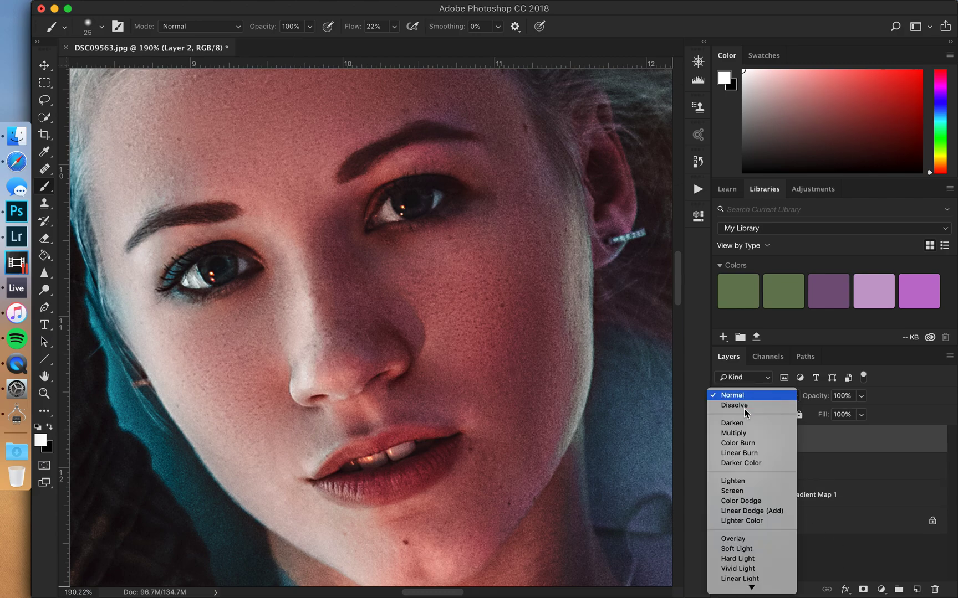
pyautogui.click(742, 578)
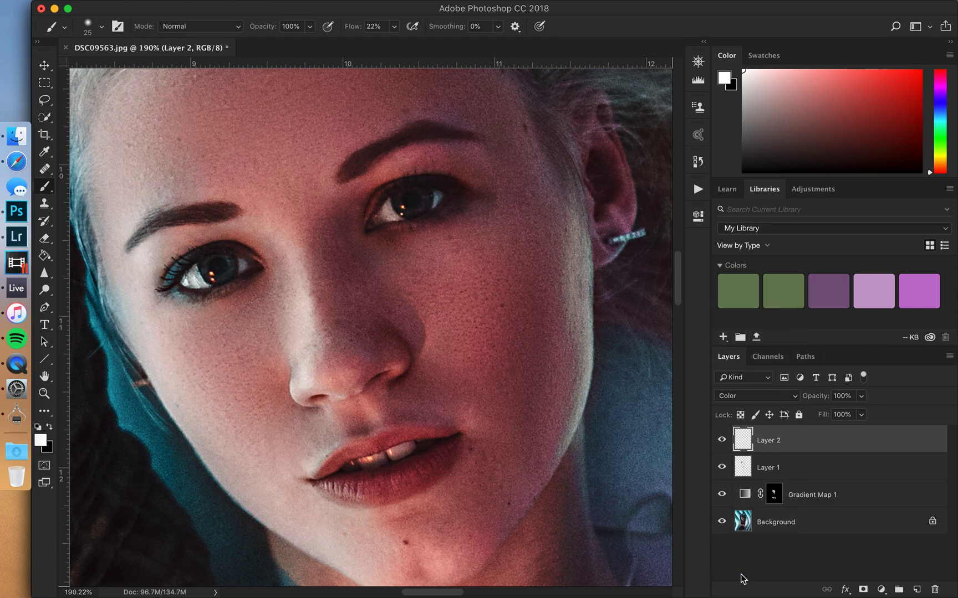
# Set the foreground color to bright red c60a04 and start painting the lower lip
pyautogui.click(40, 441)
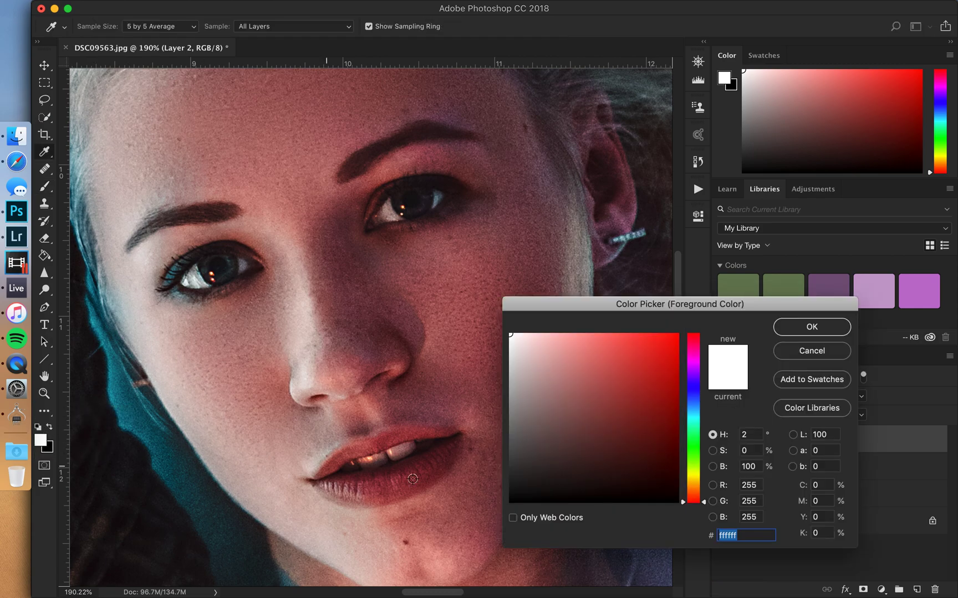
pyautogui.moveTo(613, 409)
pyautogui.mouseDown()
pyautogui.moveTo(659, 360)
pyautogui.moveTo(723, 368)
pyautogui.mouseUp()
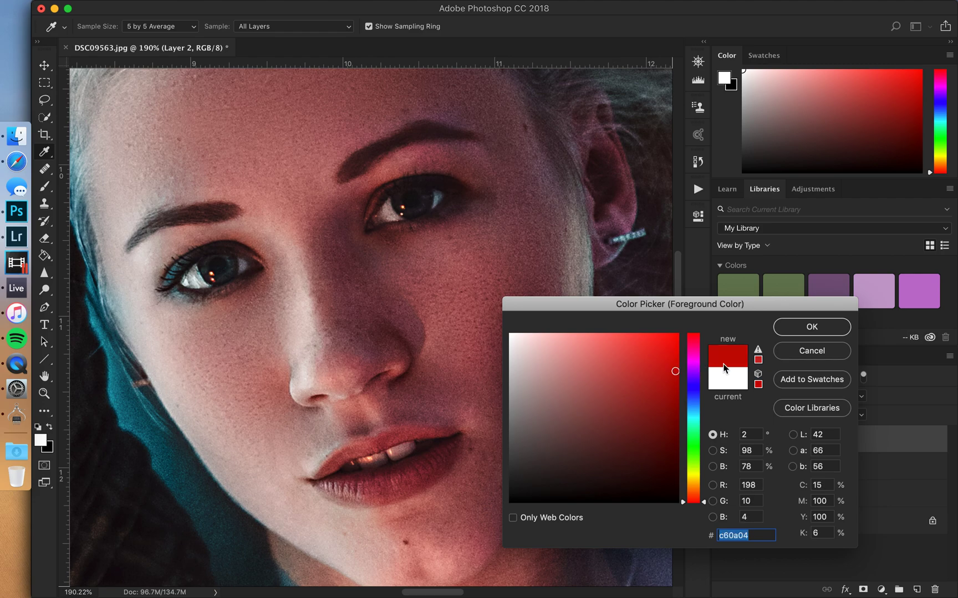
pyautogui.click(796, 327)
pyautogui.press('b')
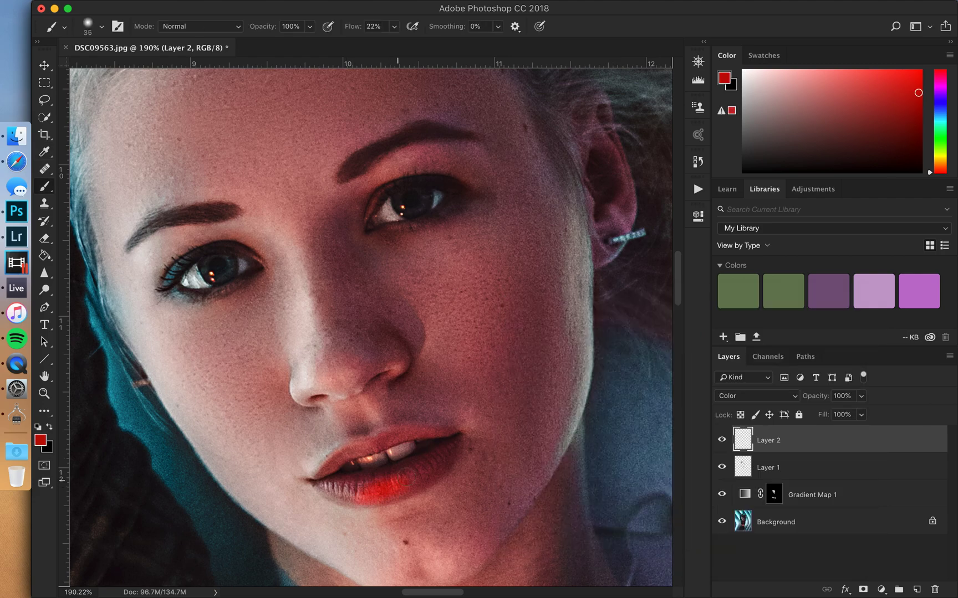
# Lower Layer 2's opacity to 52% and paint the bright red over both lips, reducing the brush to 25 px
pyautogui.moveTo(815, 401); pyautogui.dragTo(782, 399)
pyautogui.press(']')
pyautogui.moveTo(419, 472)
pyautogui.mouseDown()
pyautogui.moveTo(389, 489)
pyautogui.moveTo(450, 455)
pyautogui.moveTo(391, 494)
pyautogui.moveTo(336, 493)
pyautogui.moveTo(347, 479)
pyautogui.moveTo(450, 446)
pyautogui.moveTo(459, 418)
pyautogui.moveTo(438, 447)
pyautogui.moveTo(441, 436)
pyautogui.moveTo(405, 434)
pyautogui.mouseUp()
pyautogui.press('[')
pyautogui.press('[')
pyautogui.press('[')
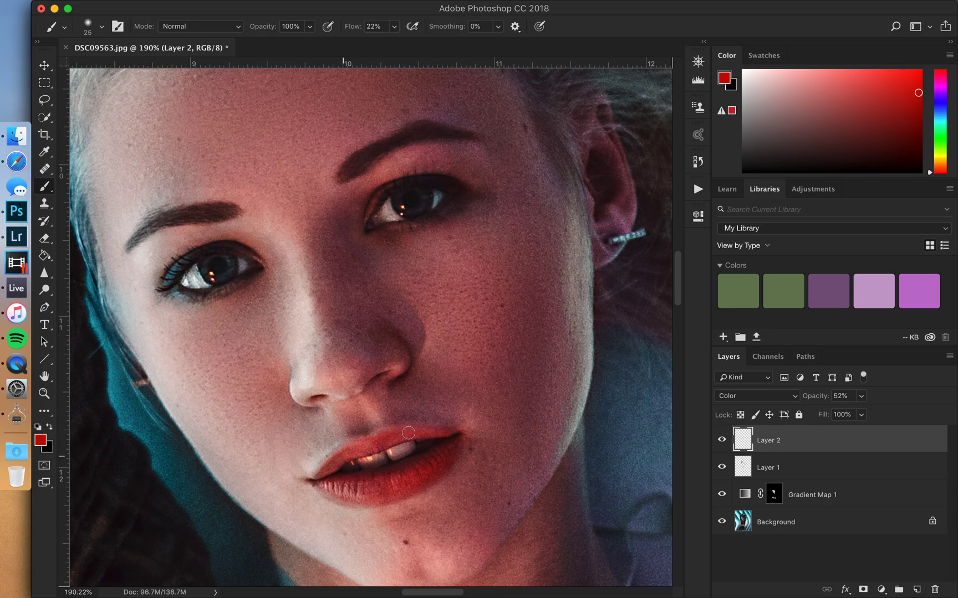
pyautogui.scroll(-10, 411, 491)
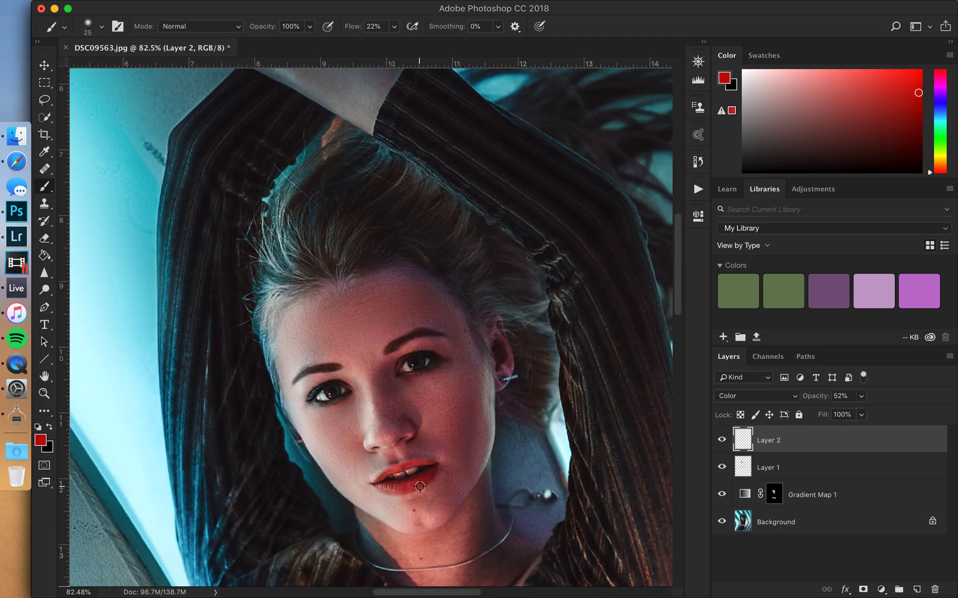
# Choose a darker shade of the same red as the foreground color for the lips
pyautogui.scroll(8, 357, 300)
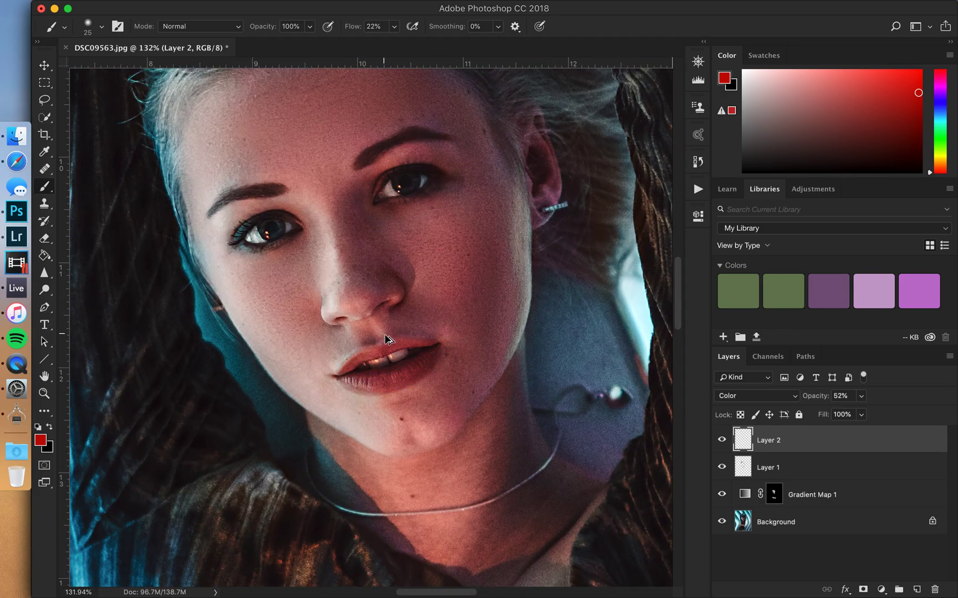
pyautogui.click(40, 440)
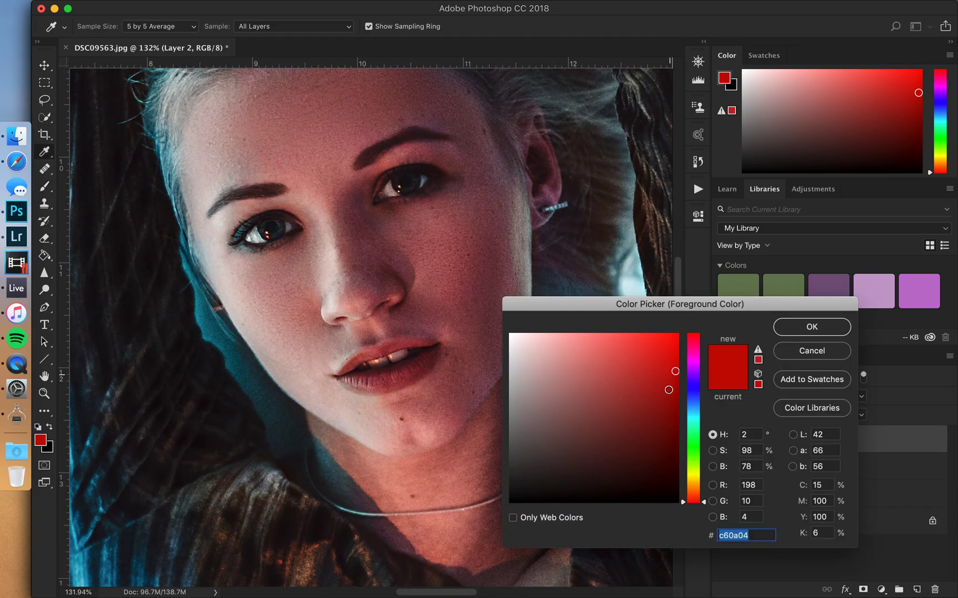
pyautogui.click(671, 405)
pyautogui.click(811, 327)
pyautogui.press('b')
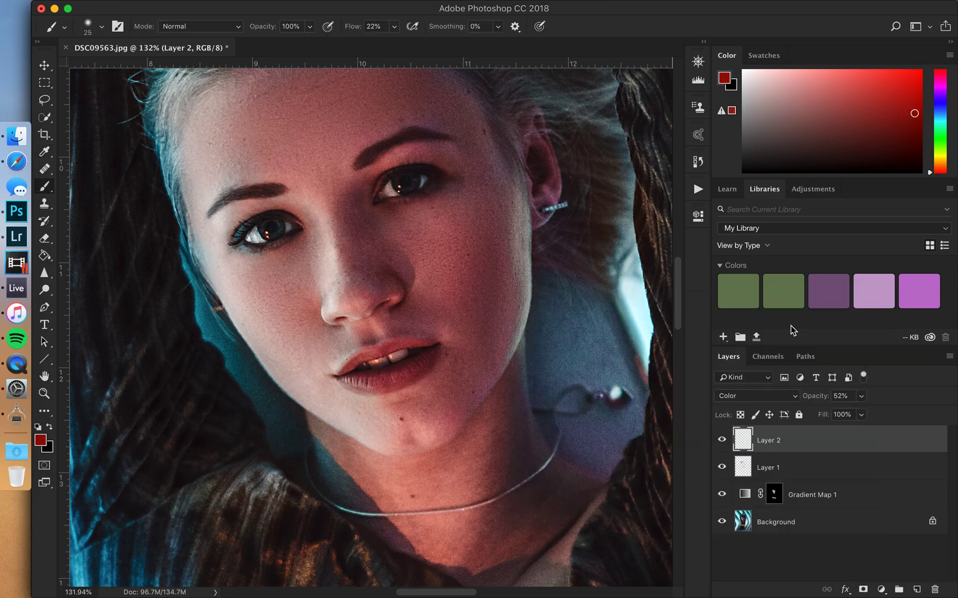
# Paint the darker red over the upper and lower lips, adjusting the brush size down to 20 px
pyautogui.press(']')
pyautogui.press(']')
pyautogui.press('[')
pyautogui.press(']')
pyautogui.scroll(-6, 496, 304)
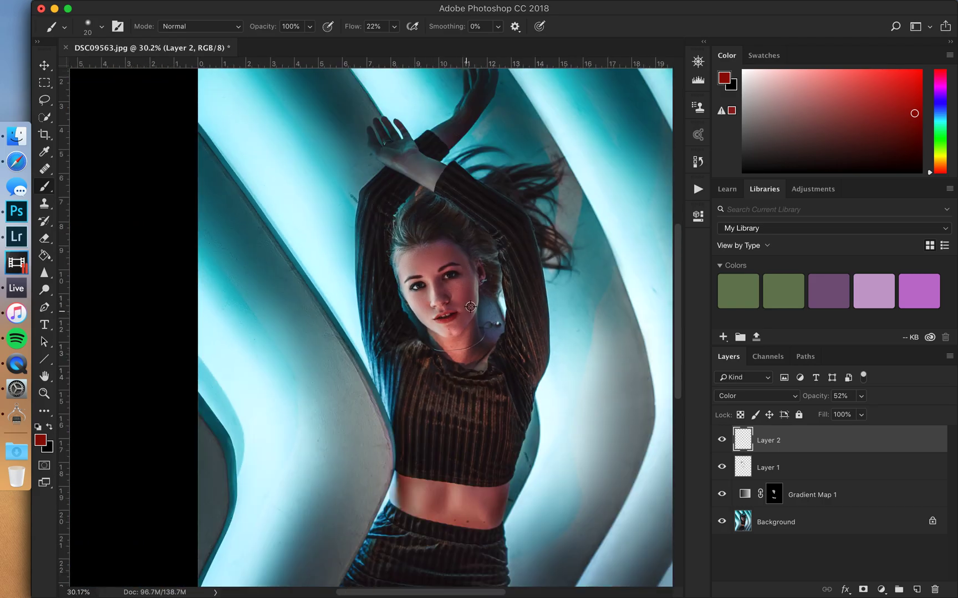
pyautogui.scroll(7, 465, 310)
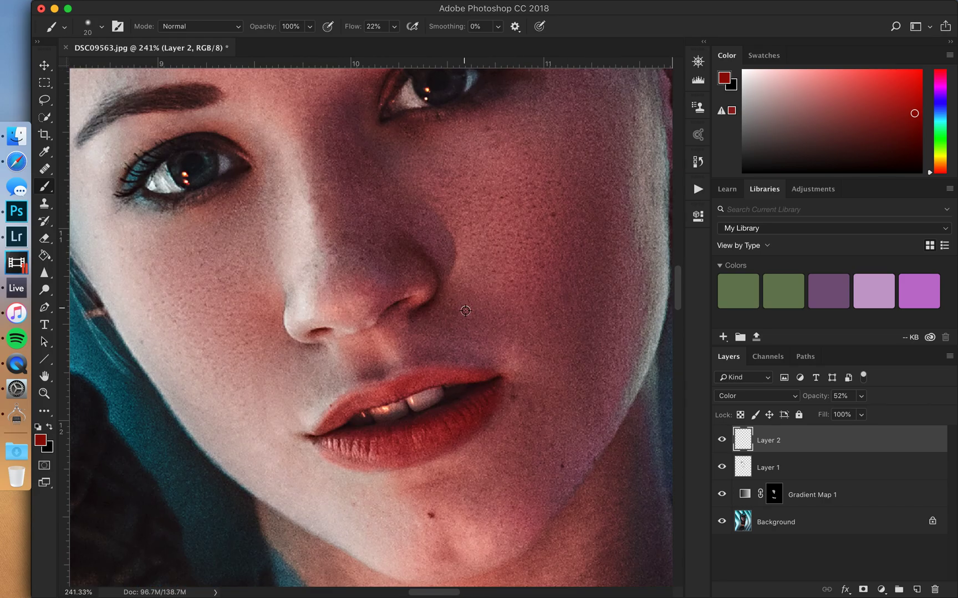
# Try a 119 px patch of dark red on the cheek, comparing Normal mode at 100% opacity with Color mode
pyautogui.moveTo(479, 299)
pyautogui.mouseDown()
pyautogui.moveTo(561, 298)
pyautogui.moveTo(489, 310)
pyautogui.moveTo(513, 234)
pyautogui.mouseUp()
pyautogui.click(755, 397)
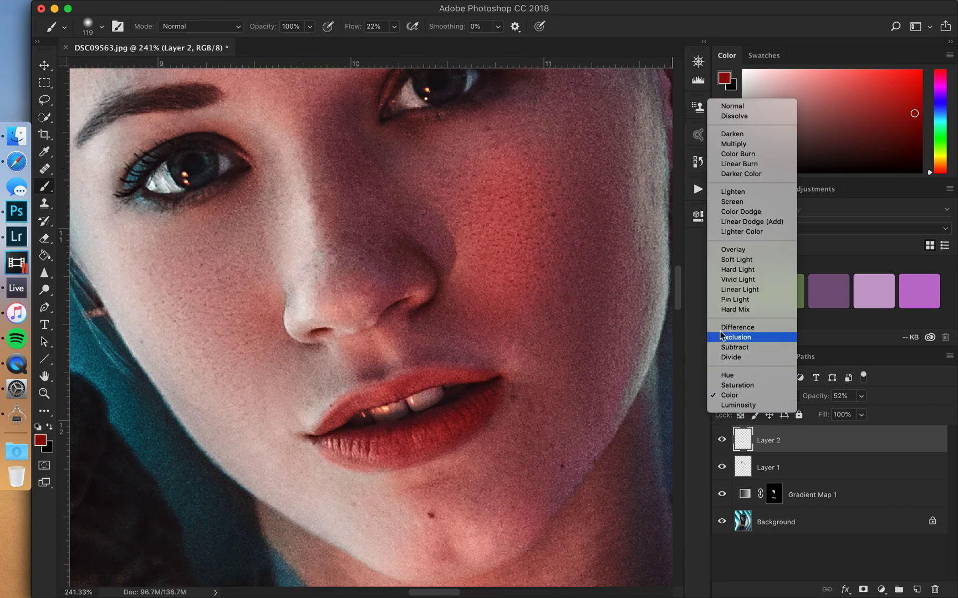
pyautogui.click(742, 109)
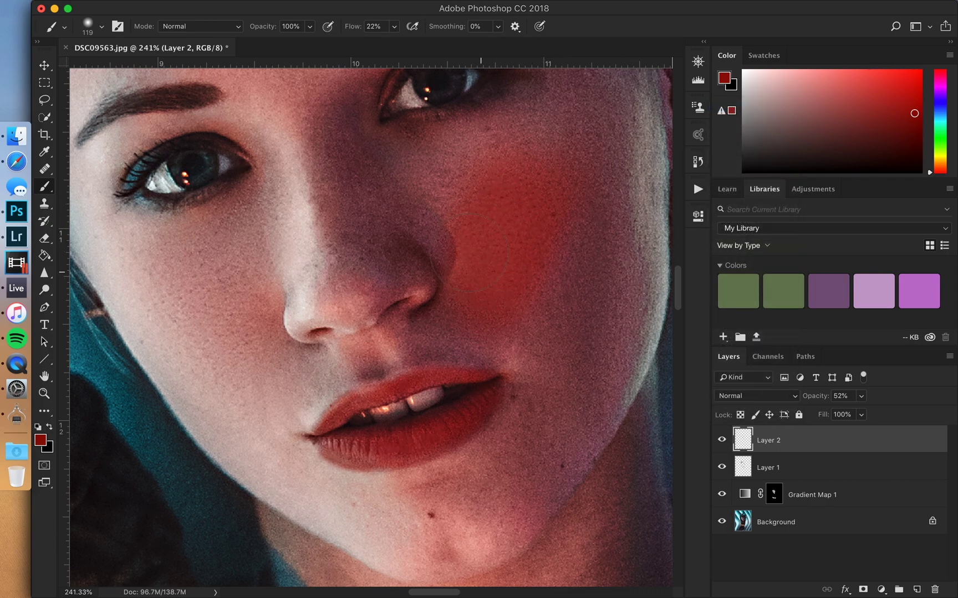
pyautogui.moveTo(814, 399); pyautogui.dragTo(951, 398)
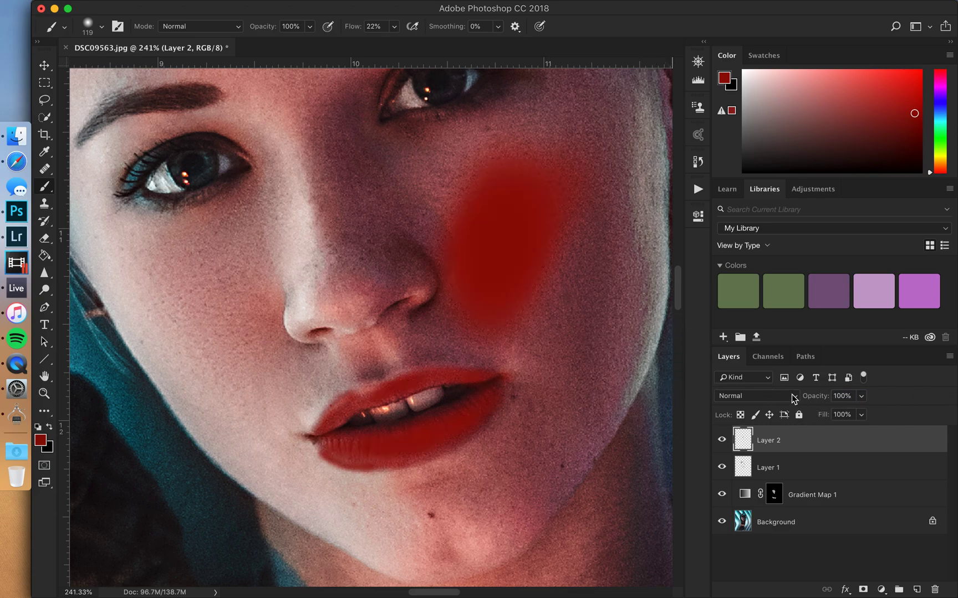
pyautogui.click(741, 396)
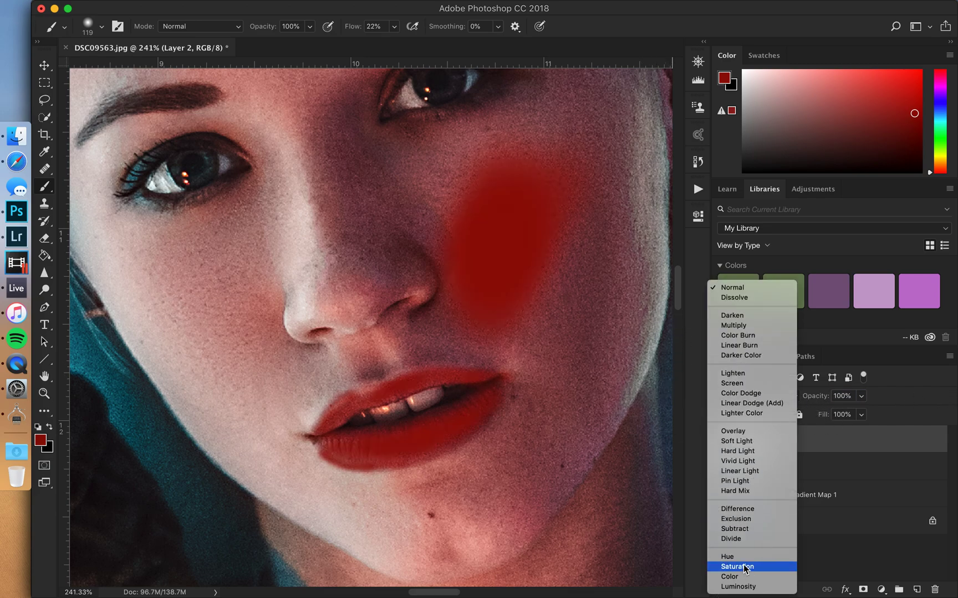
pyautogui.click(741, 577)
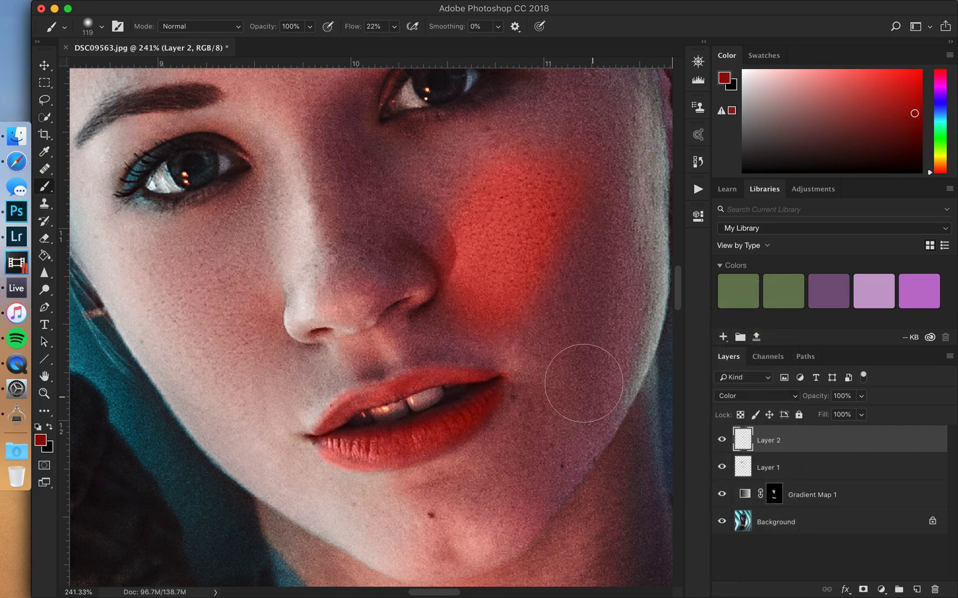
# Undo the cheek paint together with the trial blend mode and opacity changes
pyautogui.press('alt+super+z')
pyautogui.press('alt+super+z')
pyautogui.press('alt+super+z')
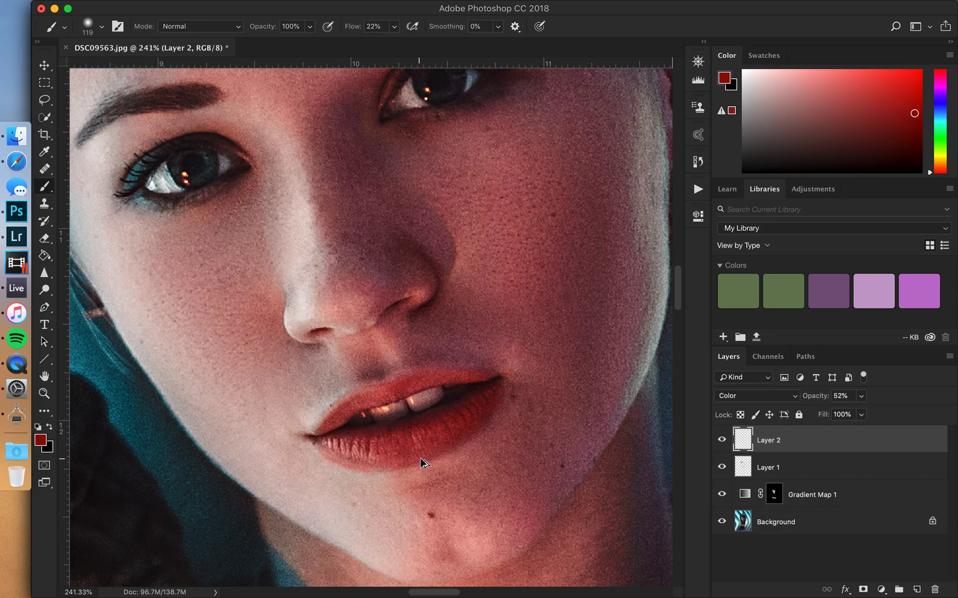
# Hide and reshow Layer 2 to compare the lips with and without the red paint
pyautogui.scroll(-3, 414, 434)
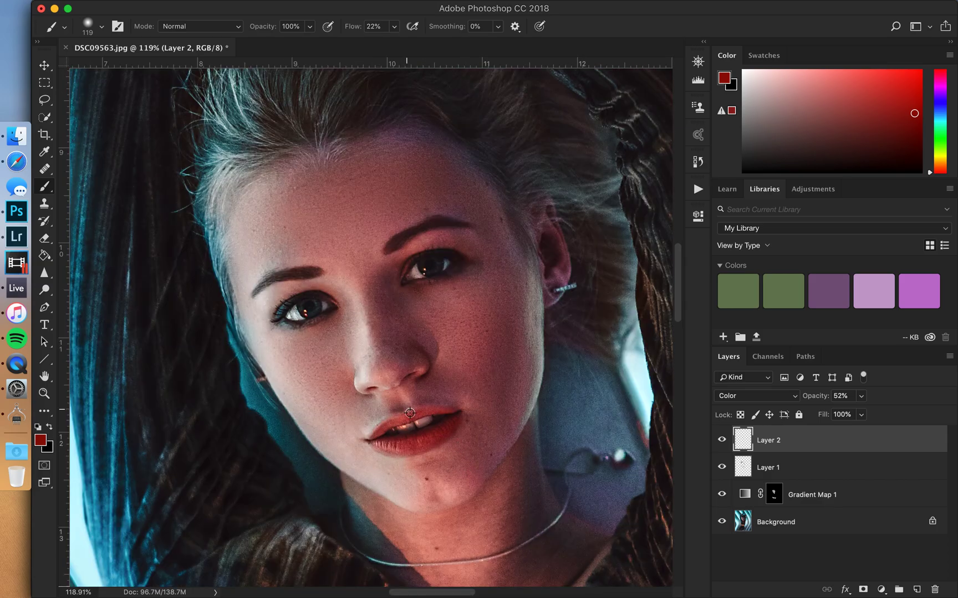
pyautogui.click(721, 440)
pyautogui.click(721, 440)
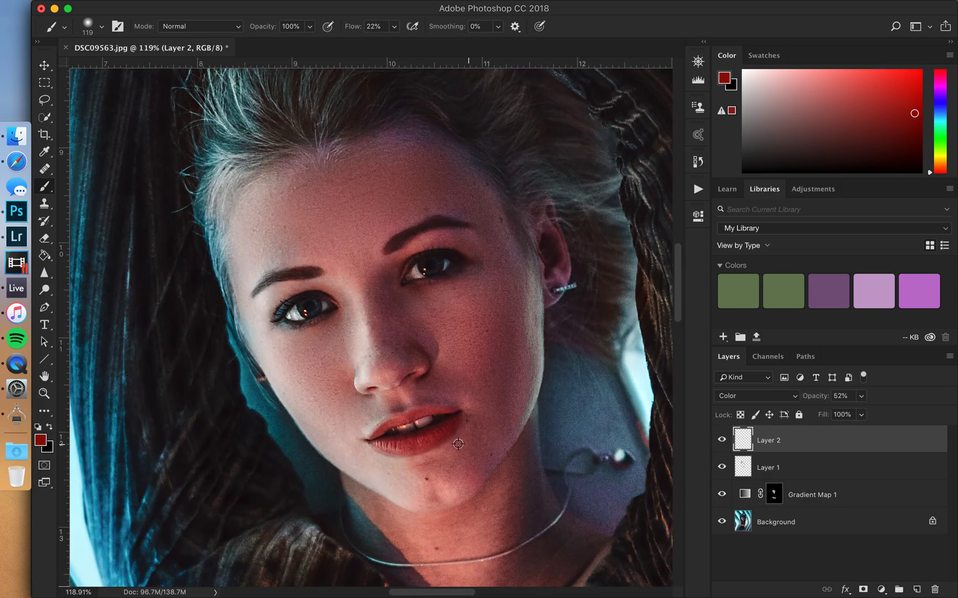
# Run the "local db" action to add a group with Dodge and Burn curves layers above Layer 2
pyautogui.scroll(3, 441, 444)
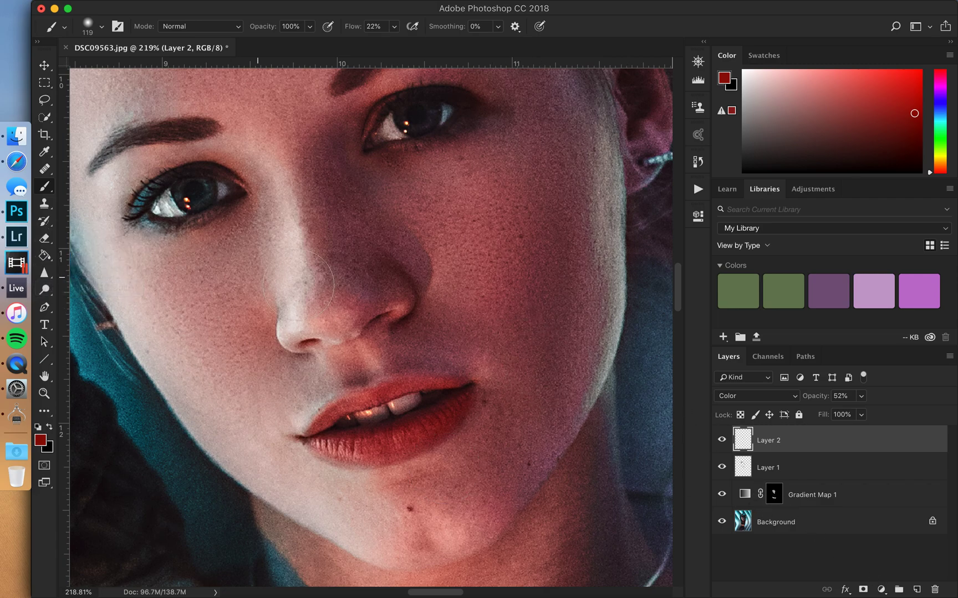
pyautogui.click(698, 189)
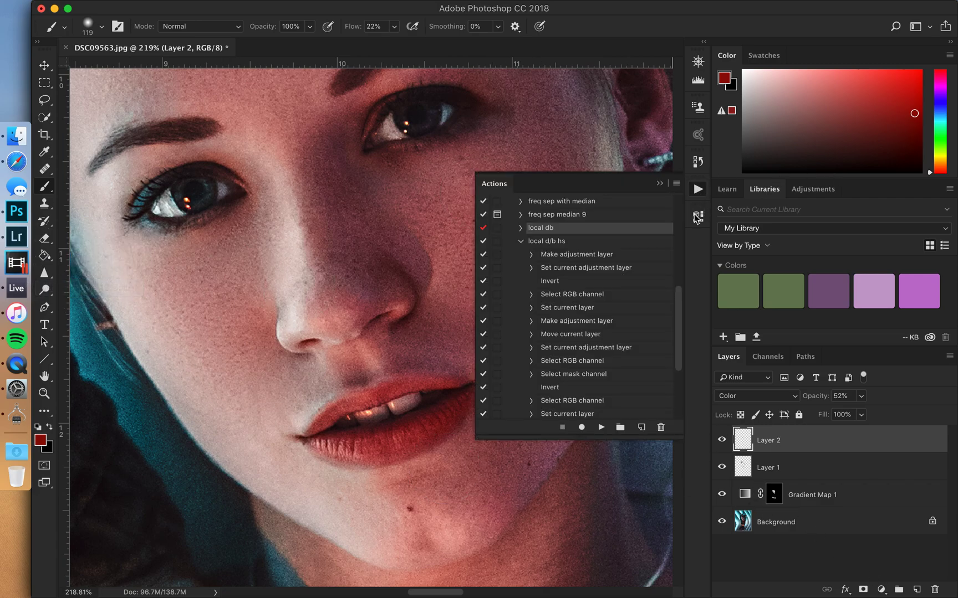
pyautogui.click(600, 428)
# Examine the curve shapes of the Burn and Dodge adjustment layers
pyautogui.click(789, 486)
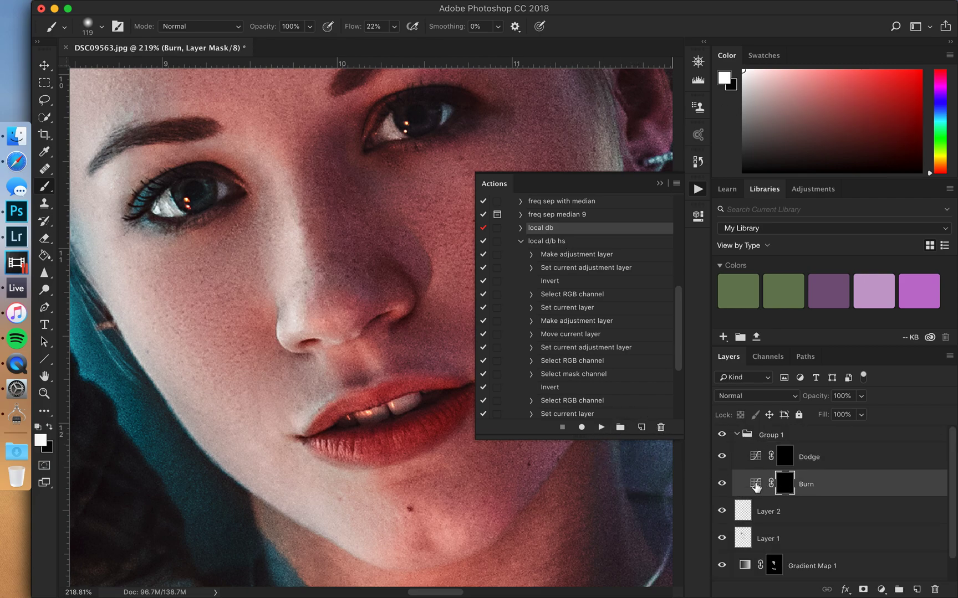
pyautogui.doubleClick(755, 484)
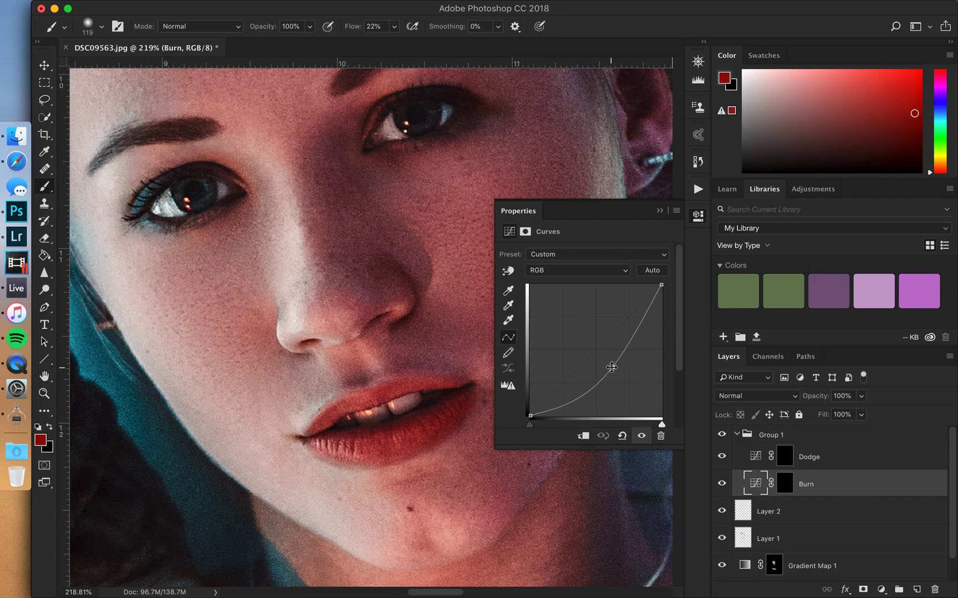
pyautogui.click(751, 459)
pyautogui.moveTo(281, 280)
pyautogui.mouseDown()
pyautogui.moveTo(318, 274)
pyautogui.moveTo(273, 259)
pyautogui.mouseUp()
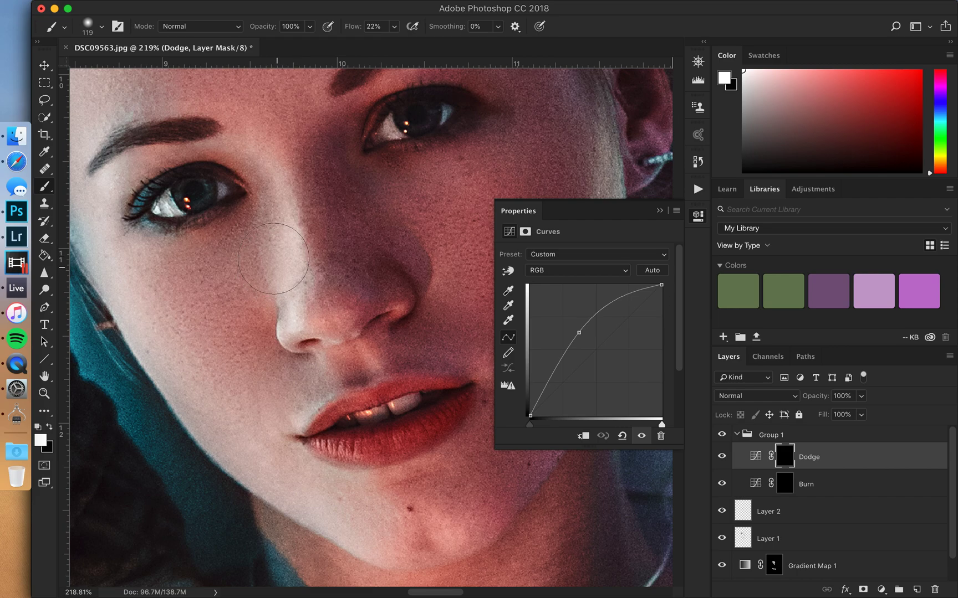
pyautogui.click(660, 211)
# Target the Burn layer's mask and reduce the white brush to 30 px
pyautogui.click(785, 488)
pyautogui.press('[')
pyautogui.press('[')
pyautogui.press('[')
pyautogui.press('[')
pyautogui.press('[')
pyautogui.press('[')
pyautogui.press('[')
pyautogui.press('[')
pyautogui.press('[')
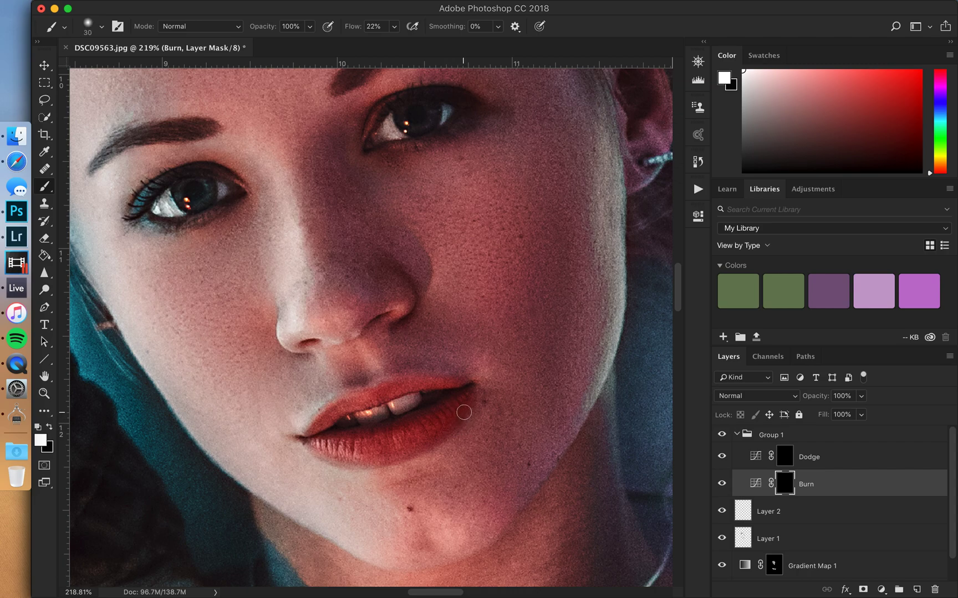
# Undo the trial burn stroke at the lower lip's corner, set the flow to 1% and darken the lip shadows with a 25 px brush
pyautogui.moveTo(470, 400); pyautogui.dragTo(453, 422)
pyautogui.press('super+z')
pyautogui.moveTo(353, 28); pyautogui.dragTo(339, 28)
pyautogui.press(']')
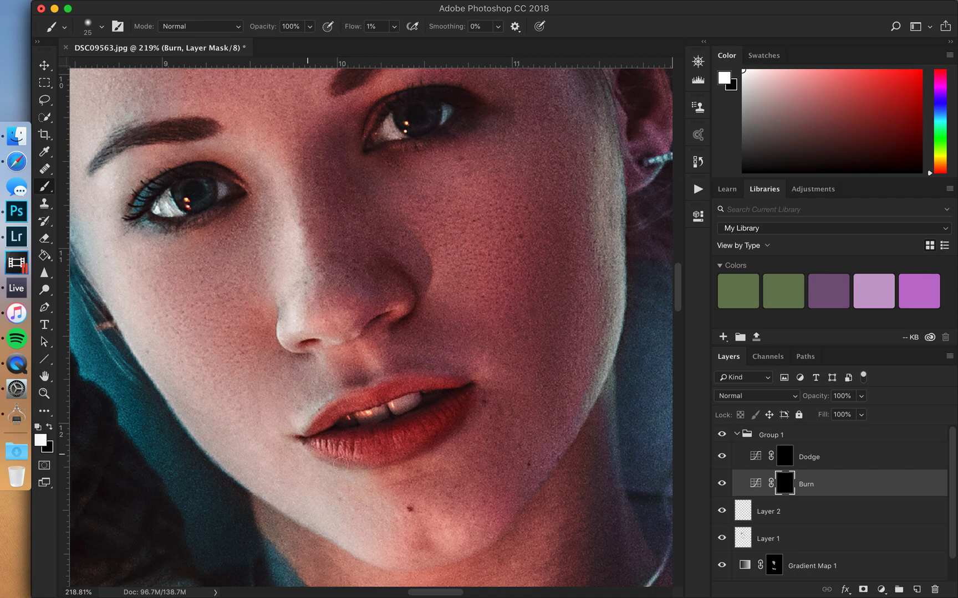
pyautogui.press('[')
# Brighten the lip highlights on the Dodge mask with white at 1% flow, reducing the brush to 9 px
pyautogui.click(784, 460)
pyautogui.press('[')
pyautogui.press('[')
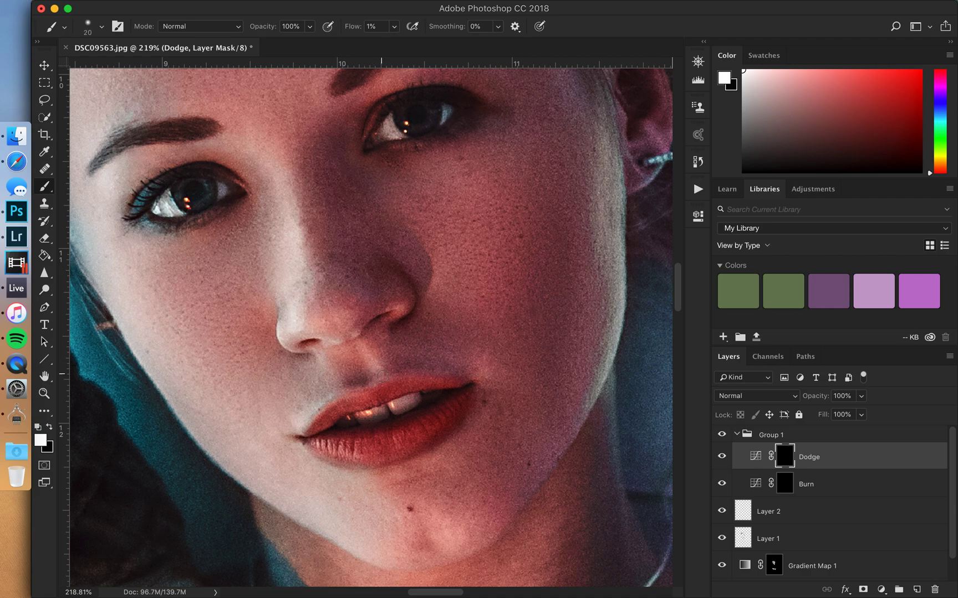
pyautogui.press('[')
pyautogui.press('[')
pyautogui.press('[')
pyautogui.press('[')
# Hide and reshow Group 1 to compare the portrait with and without the dodge and burn
pyautogui.scroll(-10, 455, 543)
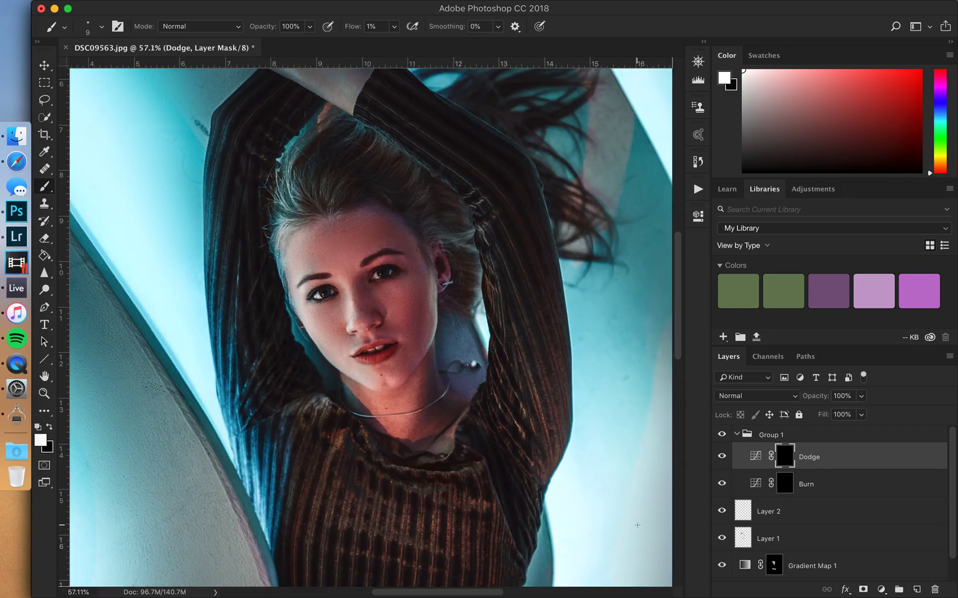
pyautogui.click(721, 435)
pyautogui.click(721, 435)
pyautogui.click(721, 434)
pyautogui.click(722, 435)
pyautogui.scroll(-6, 422, 379)
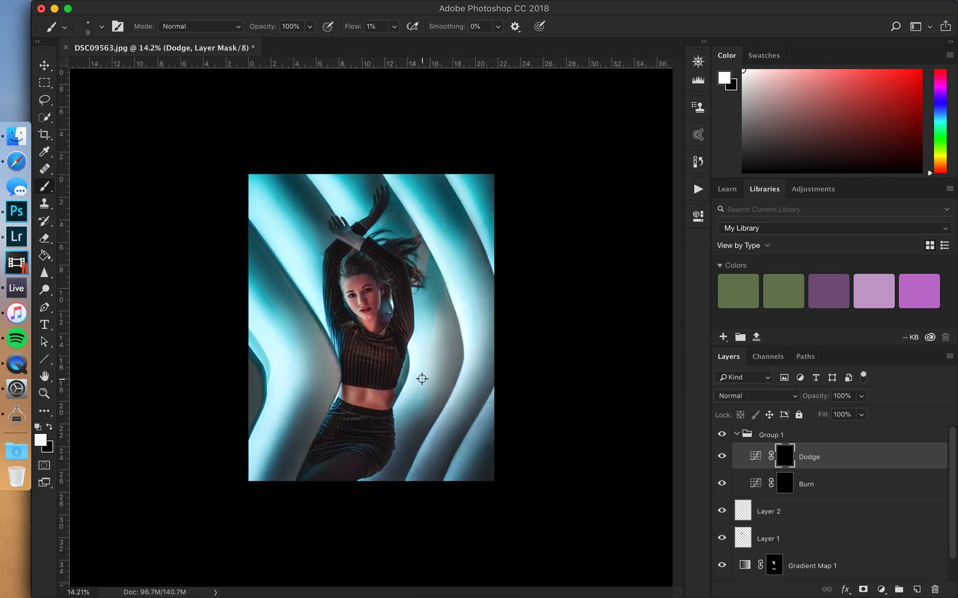
pyautogui.scroll(2, 349, 297)
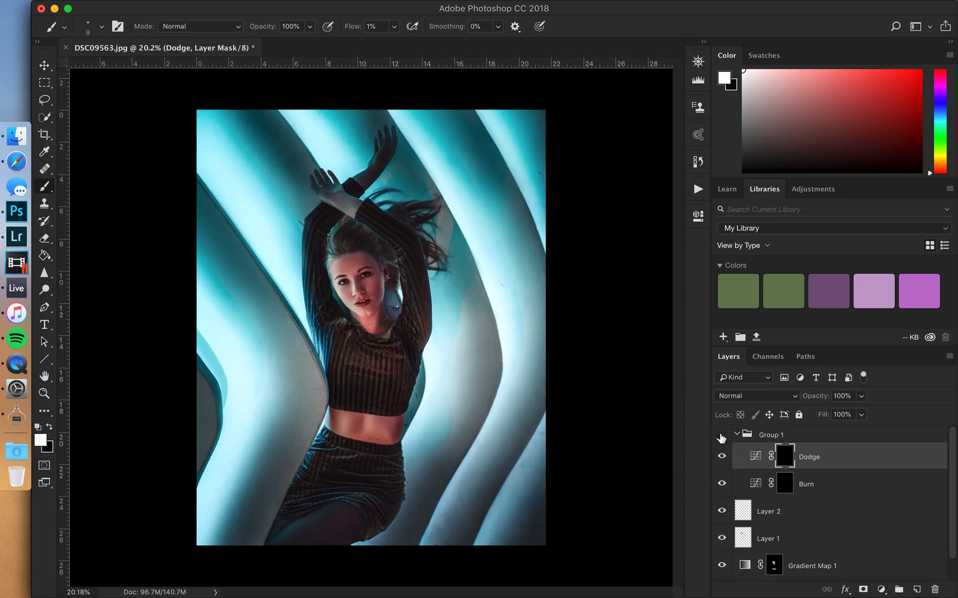
# Soften the burn around the lips by painting black on the Burn mask with a 30 px brush at 9% flow
pyautogui.scroll(10, 399, 311)
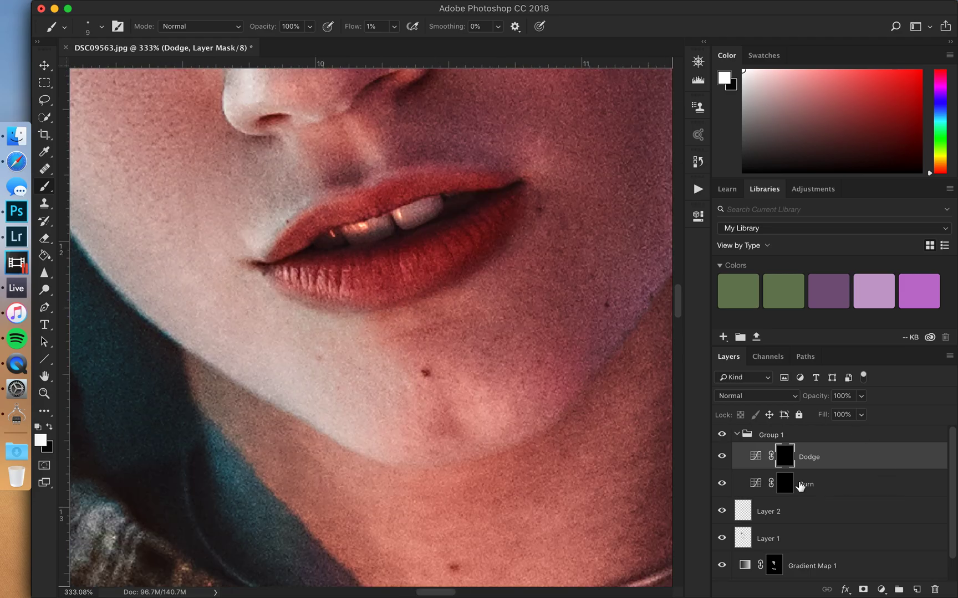
pyautogui.click(786, 484)
pyautogui.press('x')
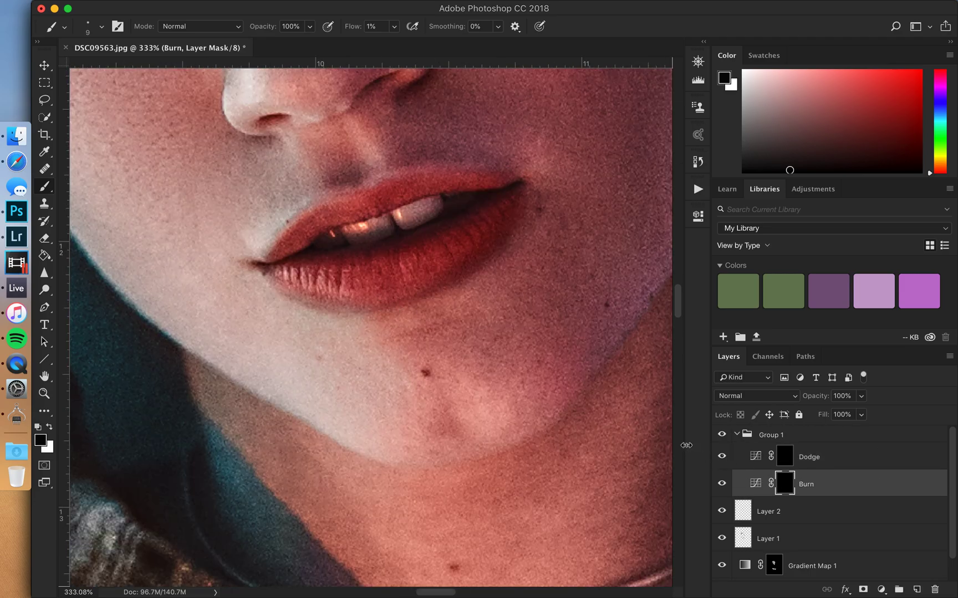
pyautogui.press(']')
pyautogui.press(']')
pyautogui.press(']')
pyautogui.click(355, 27)
pyautogui.write('9')
pyautogui.press('Return')
pyautogui.press(']')
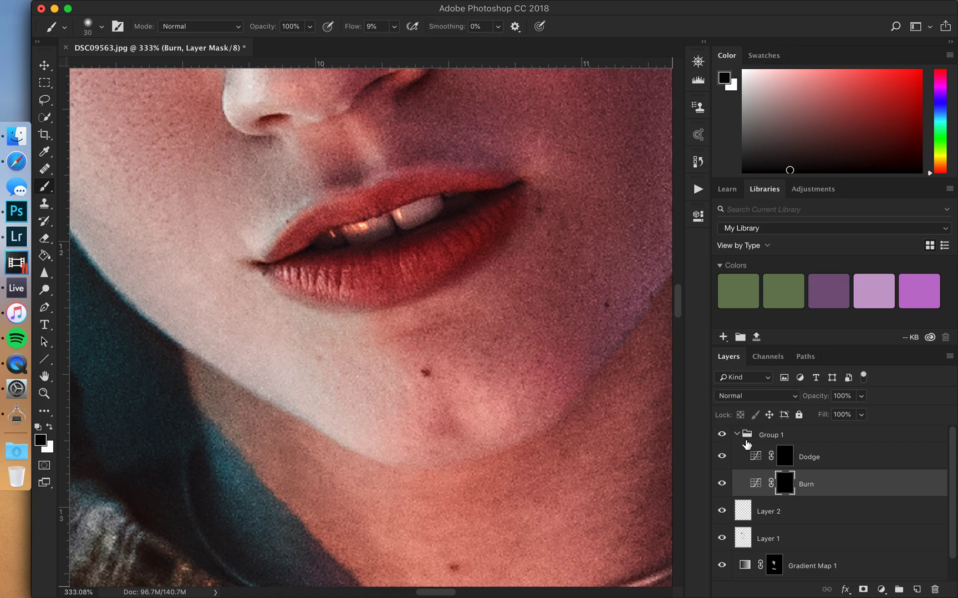
# Undo the trial white stroke below the lower lip on the Dodge mask and dodge there with a 40 px brush at 1% flow
pyautogui.click(785, 458)
pyautogui.press('x')
pyautogui.press(']')
pyautogui.moveTo(454, 300)
pyautogui.mouseDown()
pyautogui.moveTo(424, 314)
pyautogui.moveTo(317, 322)
pyautogui.mouseUp()
pyautogui.press('super+z')
pyautogui.moveTo(353, 26); pyautogui.dragTo(343, 26)
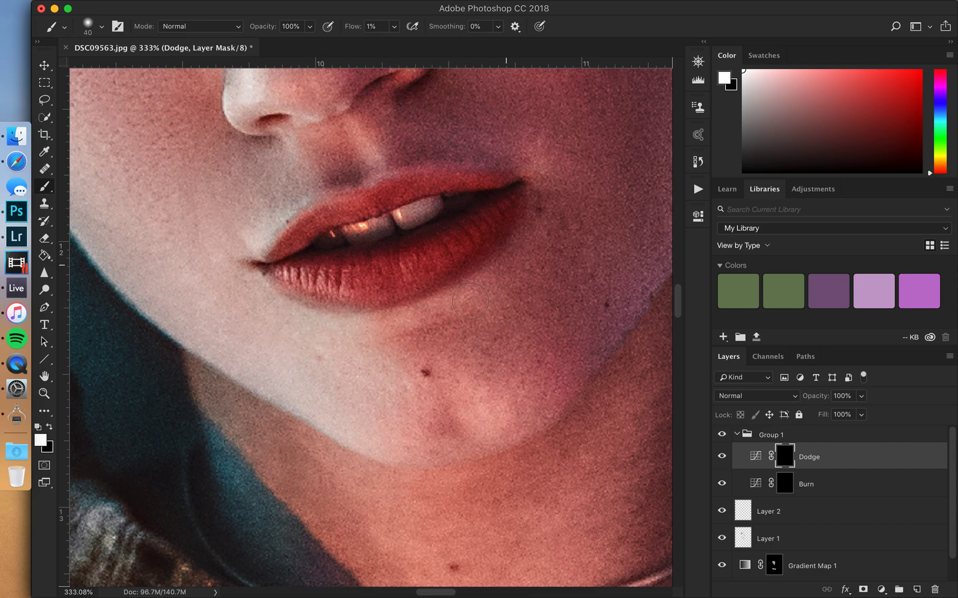
# Compare the face with Group 1 hidden and shown, at close and wider views
pyautogui.scroll(-10, 516, 342)
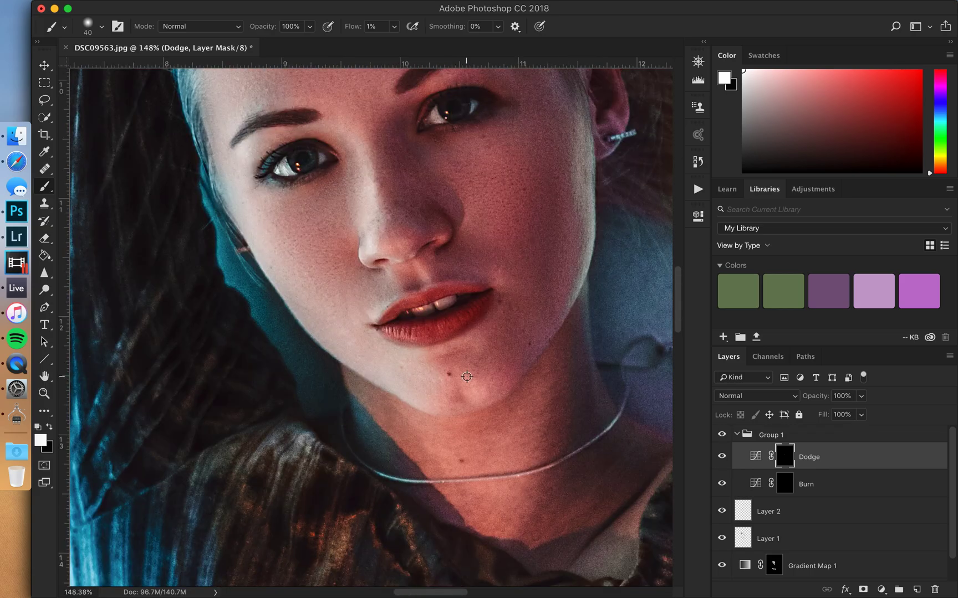
pyautogui.scroll(7, 360, 297)
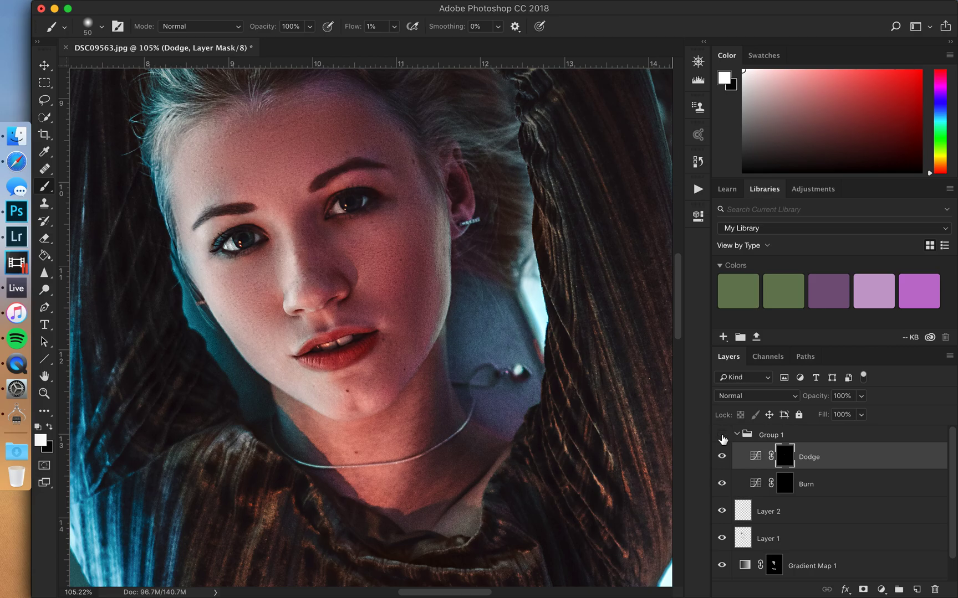
pyautogui.scroll(-5, 454, 426)
pyautogui.scroll(2, 453, 427)
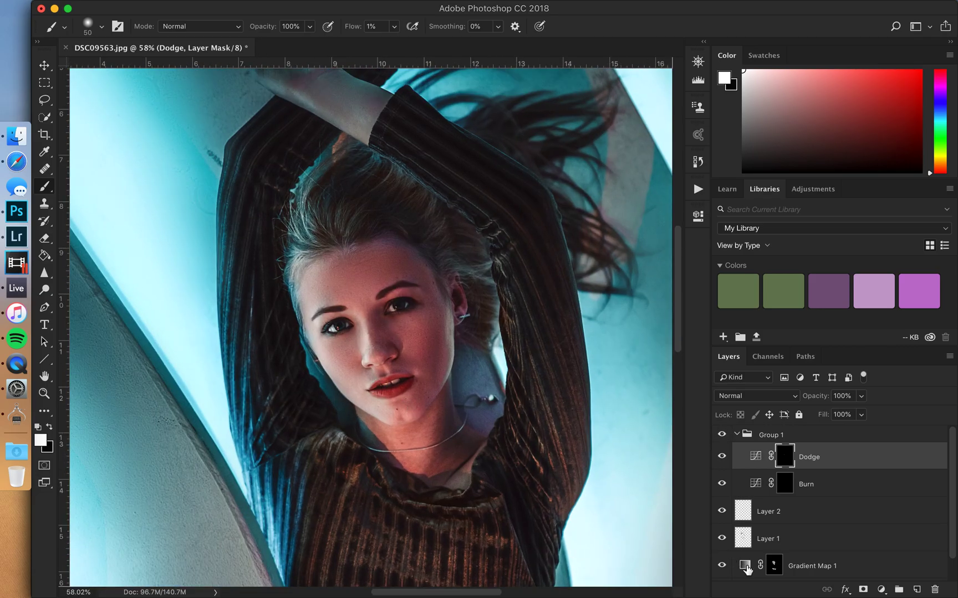
# Paint white along the nose on the Gradient Map 1 mask with a 60 px brush, undoing the stray move of the Burn layer
pyautogui.click(745, 559)
pyautogui.scroll(8, 368, 370)
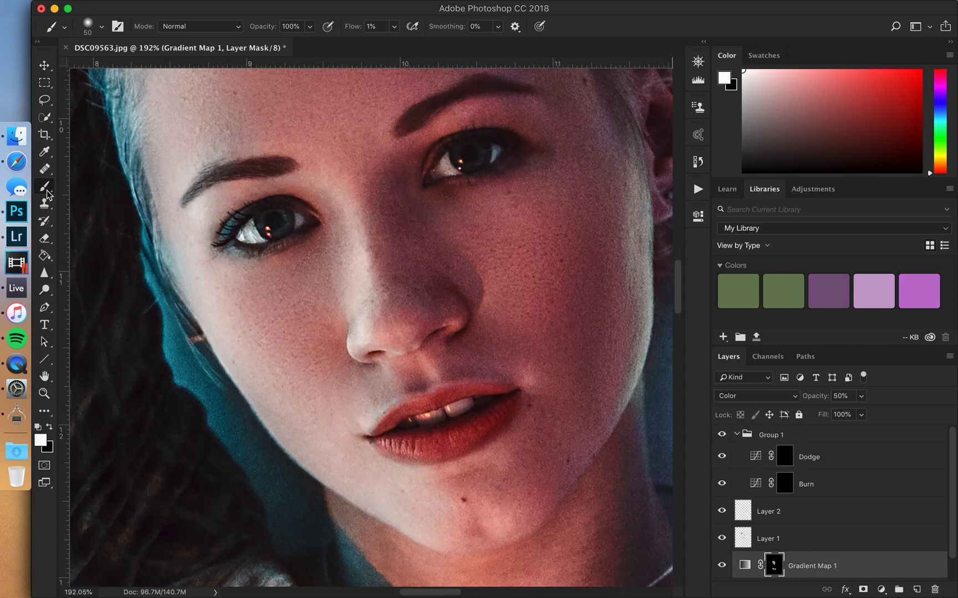
pyautogui.press(']')
pyautogui.moveTo(360, 312); pyautogui.dragTo(371, 256)
pyautogui.click(809, 484)
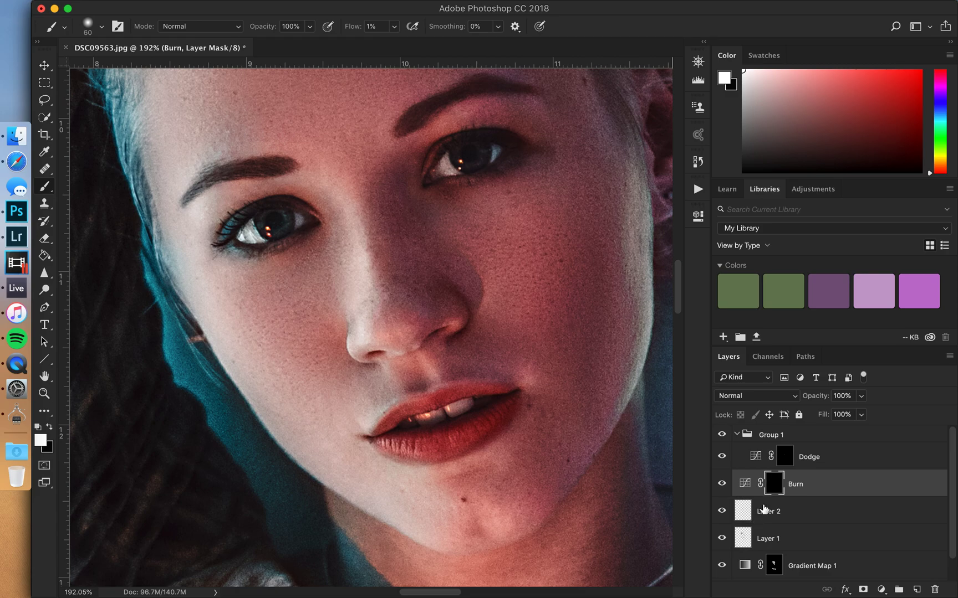
pyautogui.press('super+z')
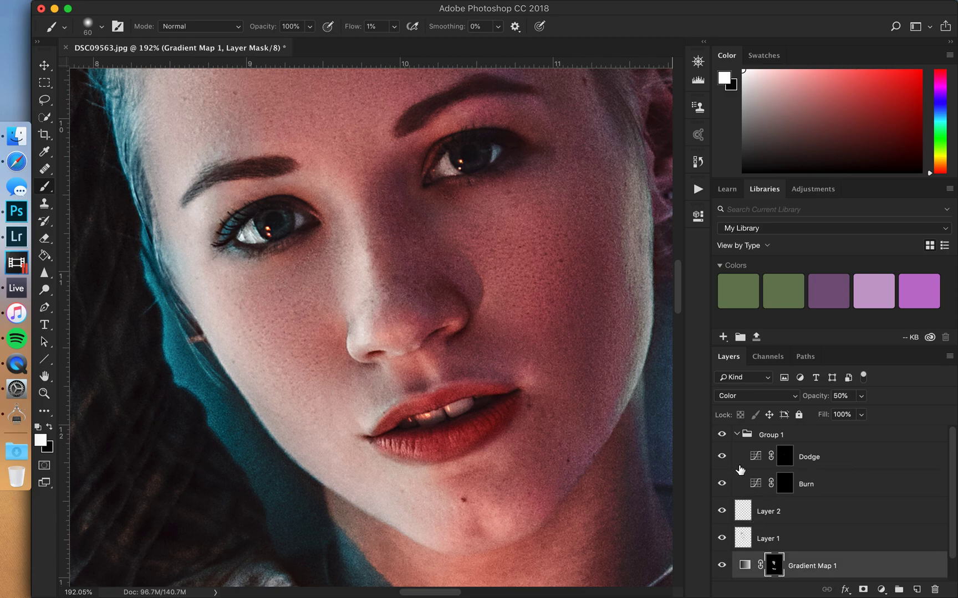
# Sample the reddish cheek tone and paint it on Layer 1 beside the mouth corner with a 50 px brush
pyautogui.click(748, 532)
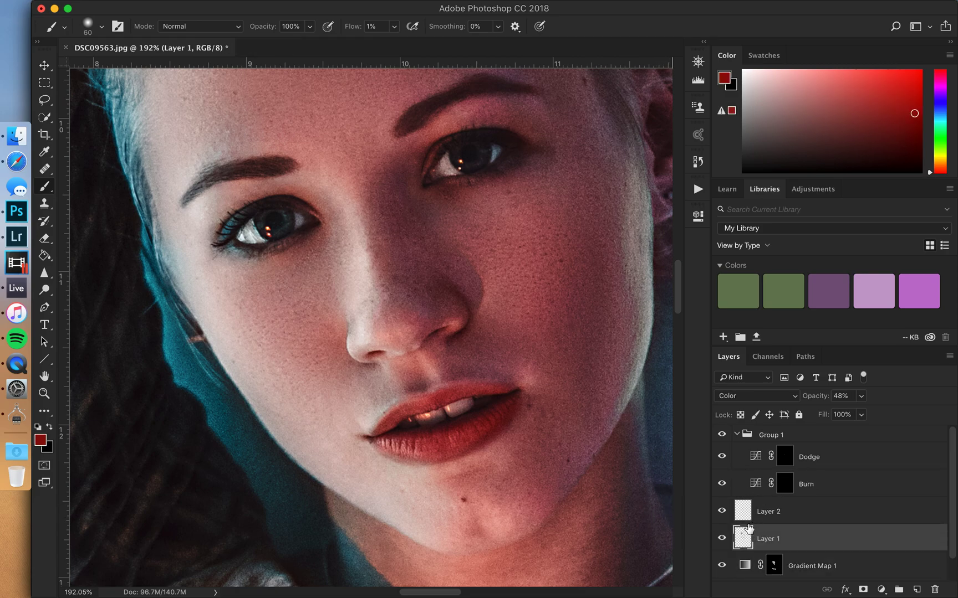
pyautogui.keyDown('alt'); pyautogui.click(330, 347); pyautogui.keyUp('alt')
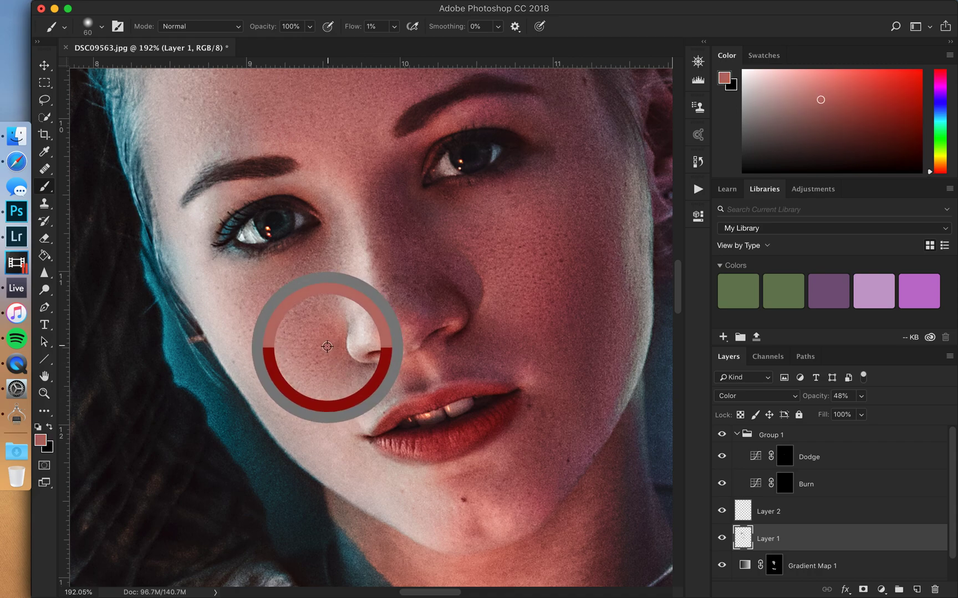
pyautogui.press('[')
pyautogui.moveTo(368, 410)
pyautogui.mouseDown()
pyautogui.moveTo(376, 403)
pyautogui.moveTo(362, 427)
pyautogui.moveTo(369, 382)
pyautogui.moveTo(346, 398)
pyautogui.mouseUp()
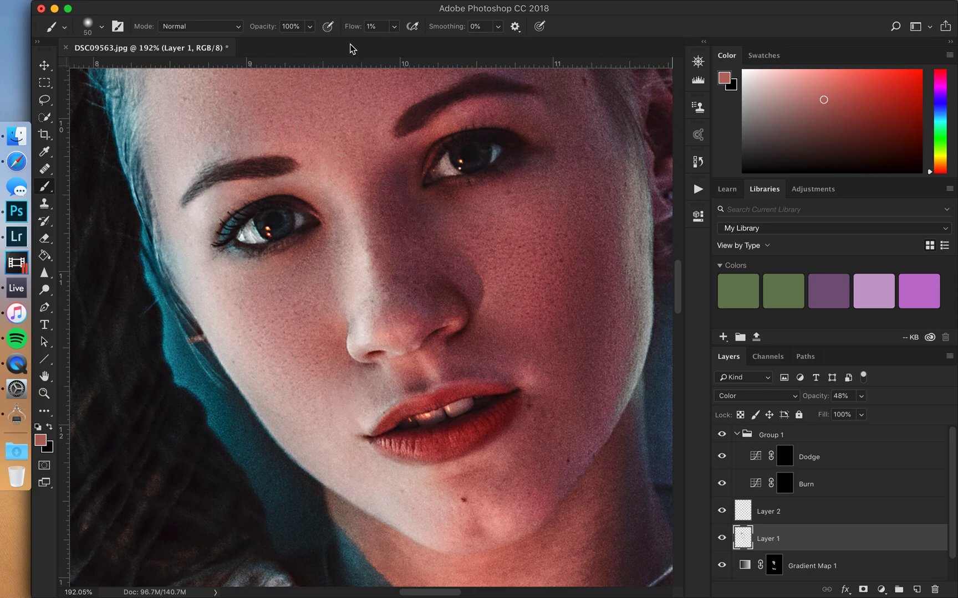
# Paint white over the nose side and cheek on the Gradient Map 1 mask at 23% flow
pyautogui.click(774, 564)
pyautogui.click(367, 26)
pyautogui.write('23')
pyautogui.press('Return')
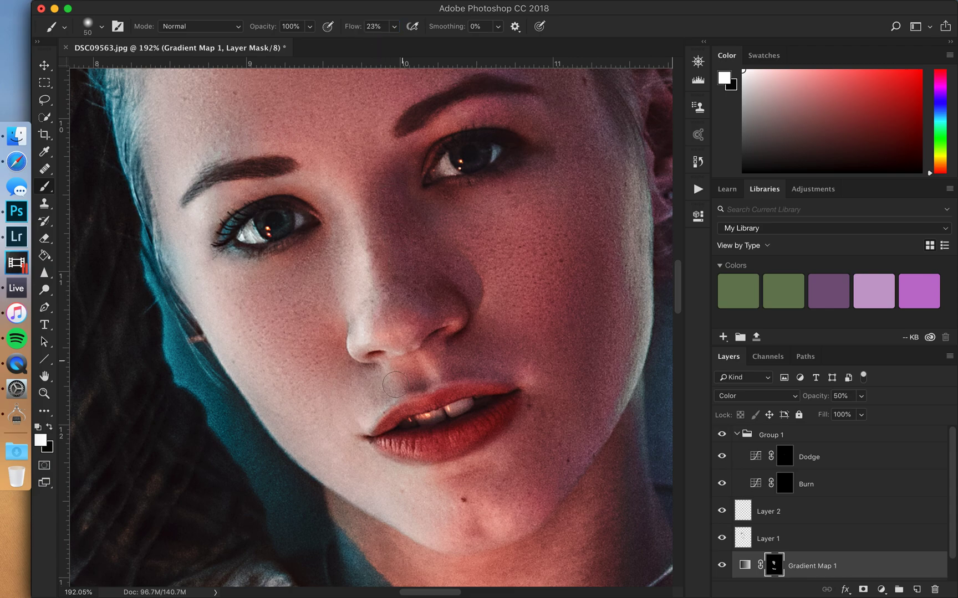
pyautogui.moveTo(358, 355)
pyautogui.mouseDown()
pyautogui.moveTo(369, 242)
pyautogui.moveTo(373, 304)
pyautogui.moveTo(348, 242)
pyautogui.mouseUp()
pyautogui.moveTo(251, 264)
pyautogui.mouseDown()
pyautogui.moveTo(224, 270)
pyautogui.moveTo(237, 259)
pyautogui.moveTo(202, 229)
pyautogui.moveTo(172, 242)
pyautogui.mouseUp()
pyautogui.scroll(-5, 552, 357)
pyautogui.scroll(-6, 541, 360)
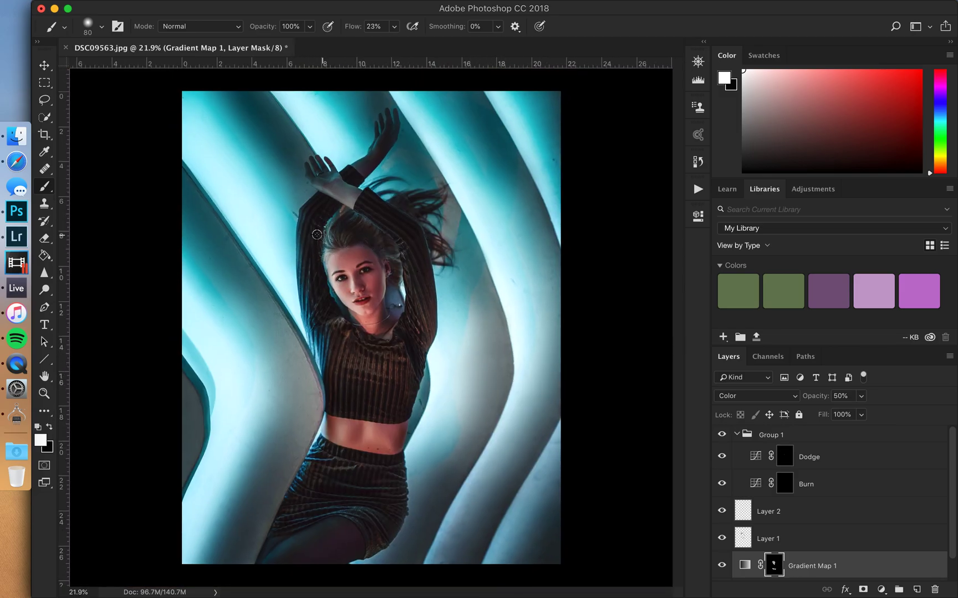
# Try extending the Gradient Map 1 mask over the hair with a 250 px white brush
pyautogui.scroll(6, 316, 235)
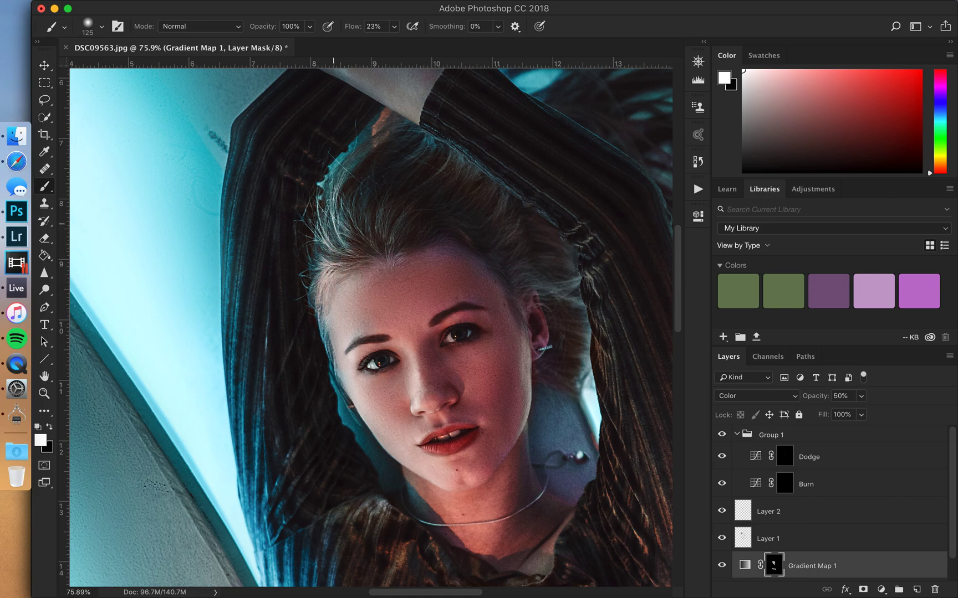
pyautogui.press(']')
pyautogui.press(']')
pyautogui.press(']')
pyautogui.press(']')
pyautogui.moveTo(454, 221)
pyautogui.mouseDown()
pyautogui.moveTo(512, 258)
pyautogui.moveTo(481, 191)
pyautogui.mouseUp()
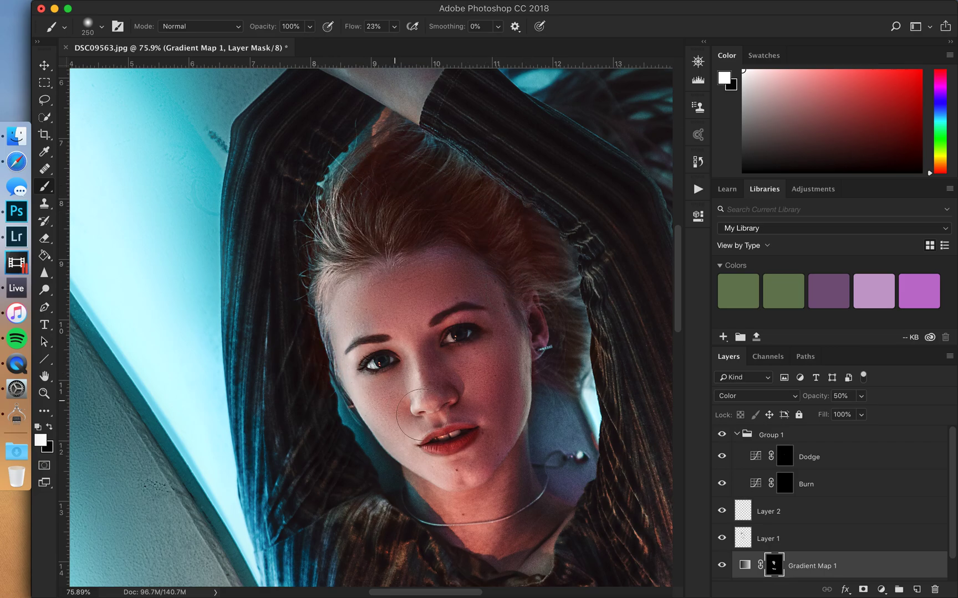
# Switch to a 498 px black brush and undo the hair painting on the Gradient Map 1 mask
pyautogui.scroll(-8, 424, 413)
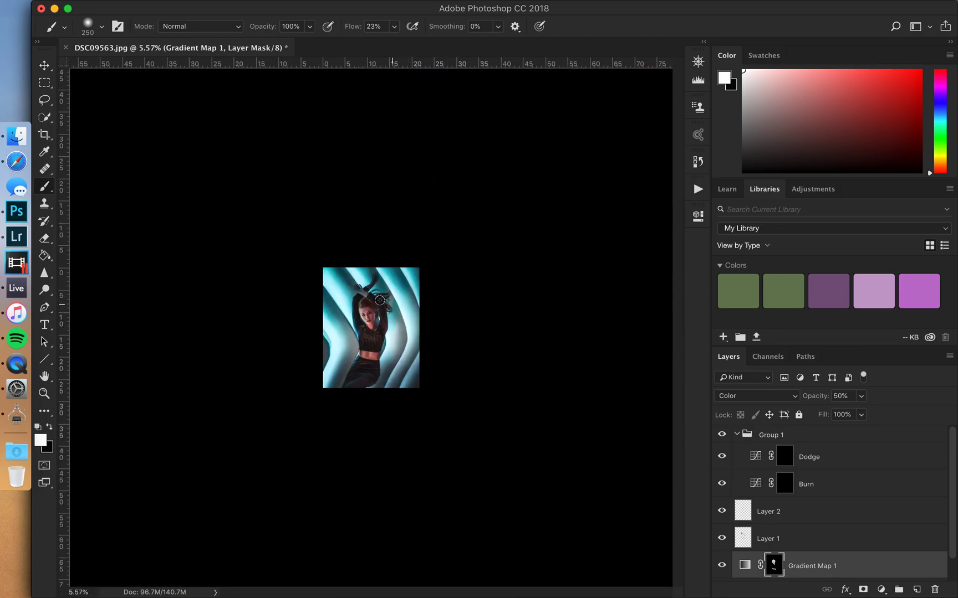
pyautogui.scroll(3, 359, 298)
pyautogui.scroll(3, 359, 298)
pyautogui.scroll(2, 358, 299)
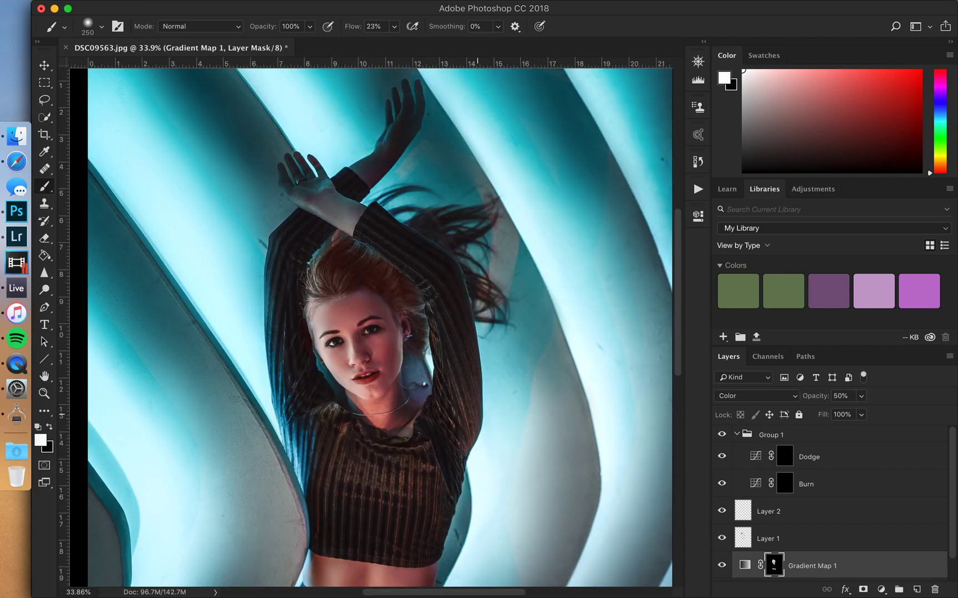
pyautogui.click(46, 240)
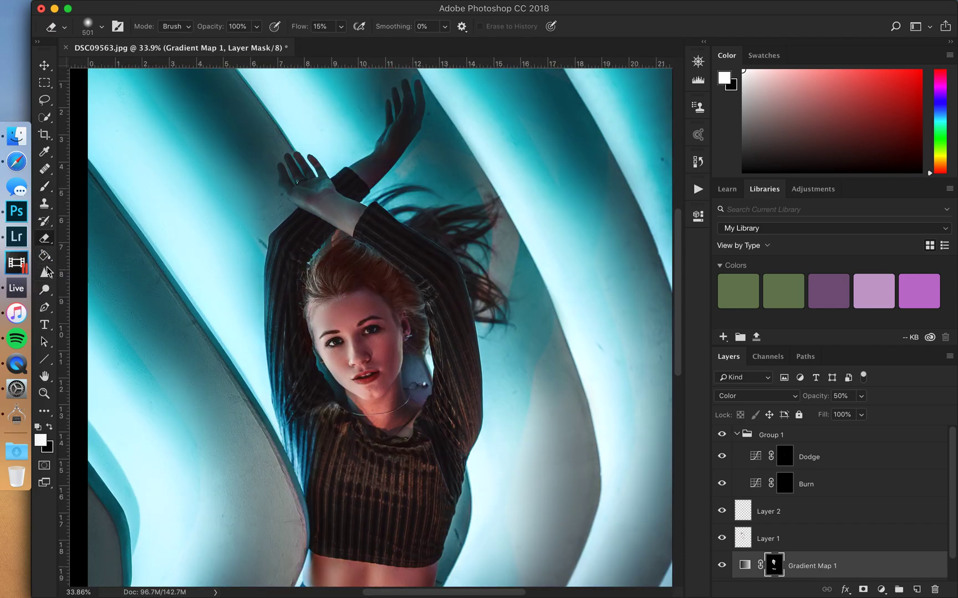
pyautogui.click(46, 186)
pyautogui.press('x')
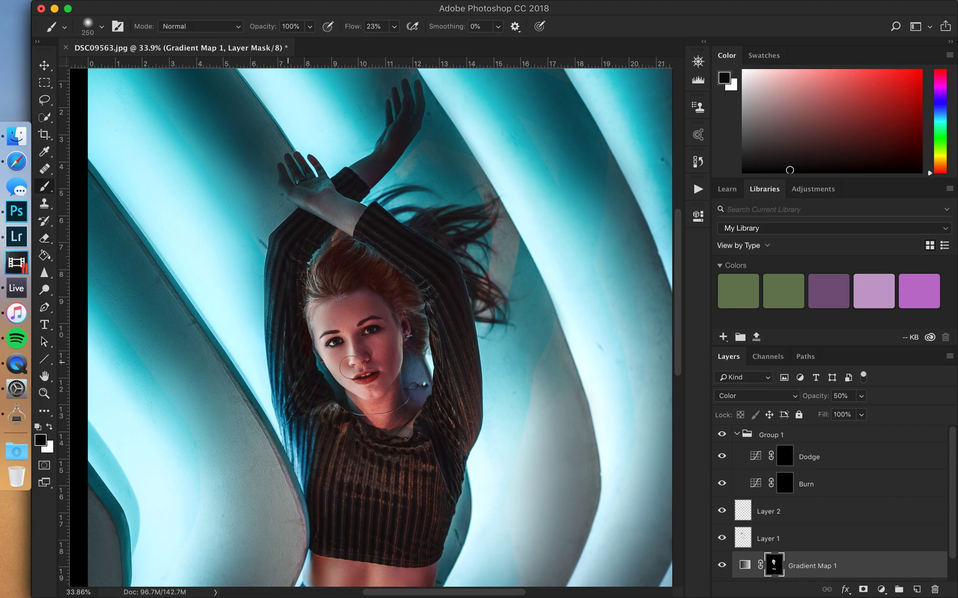
pyautogui.keyDown('ctrl'); pyautogui.keyDown('alt'); pyautogui.moveTo(355, 280); pyautogui.dragTo(388, 279); pyautogui.keyUp('alt'); pyautogui.keyUp('ctrl')
pyautogui.press('super+alt+z')
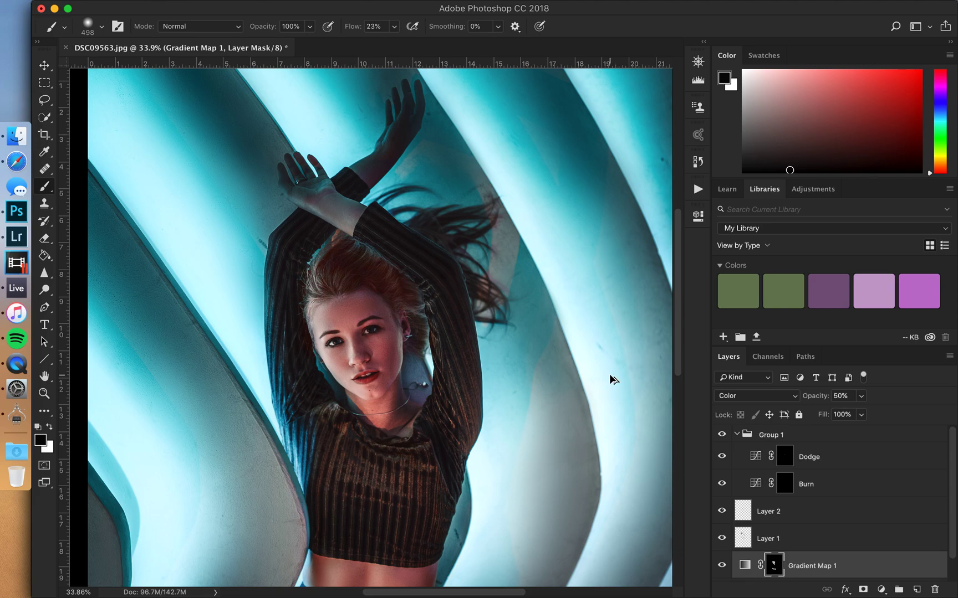
# Reactivate the Gradient Map 1 mask for painting and reduce the black brush to 187 px
pyautogui.press('super+2')
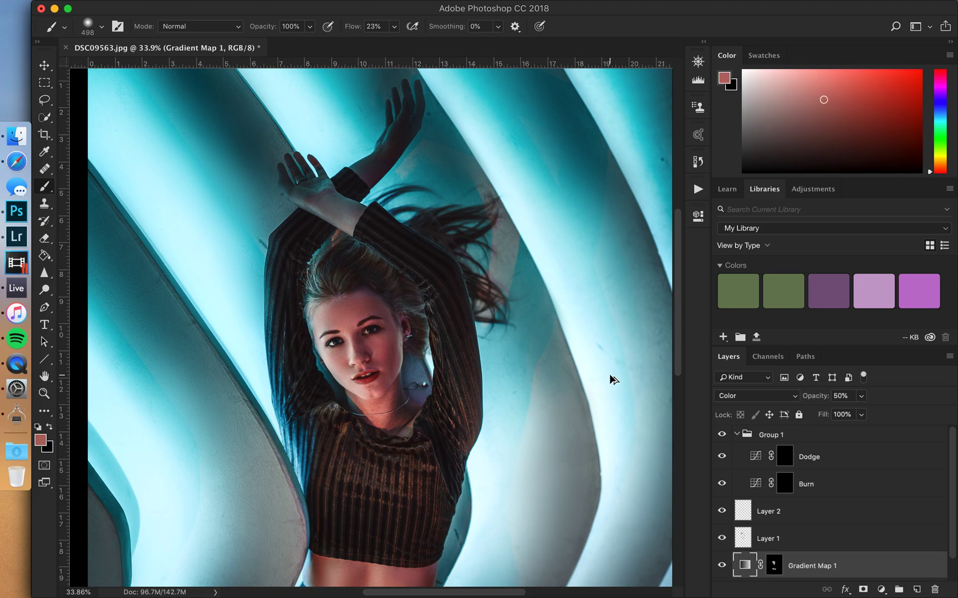
pyautogui.press('super+backslash')
pyautogui.press('super+2')
pyautogui.press('super+backslash')
pyautogui.press('super+2')
pyautogui.press('super+backslash')
pyautogui.scroll(3, 315, 317)
pyautogui.moveTo(325, 304); pyautogui.dragTo(278, 309)
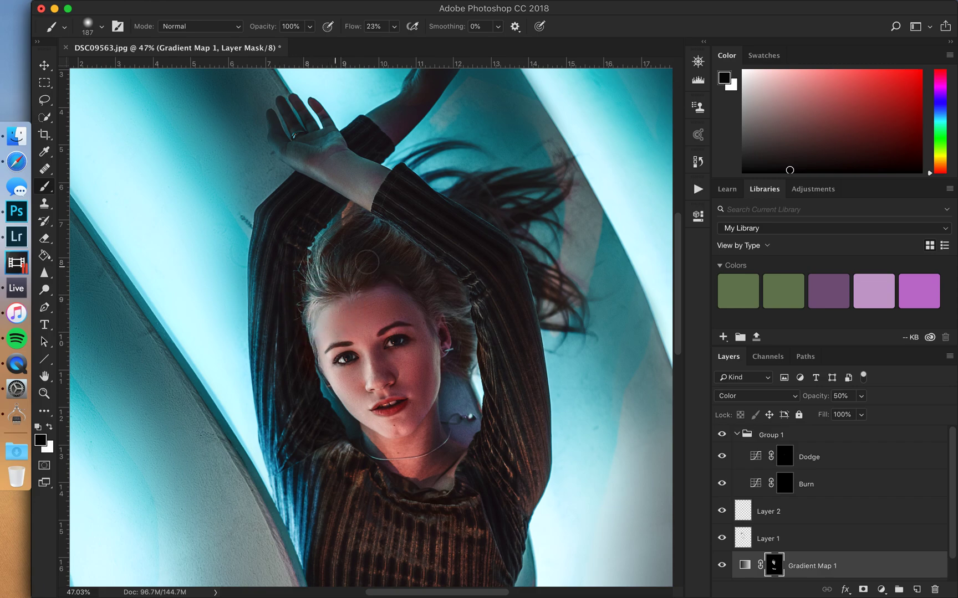
pyautogui.scroll(-5, 440, 323)
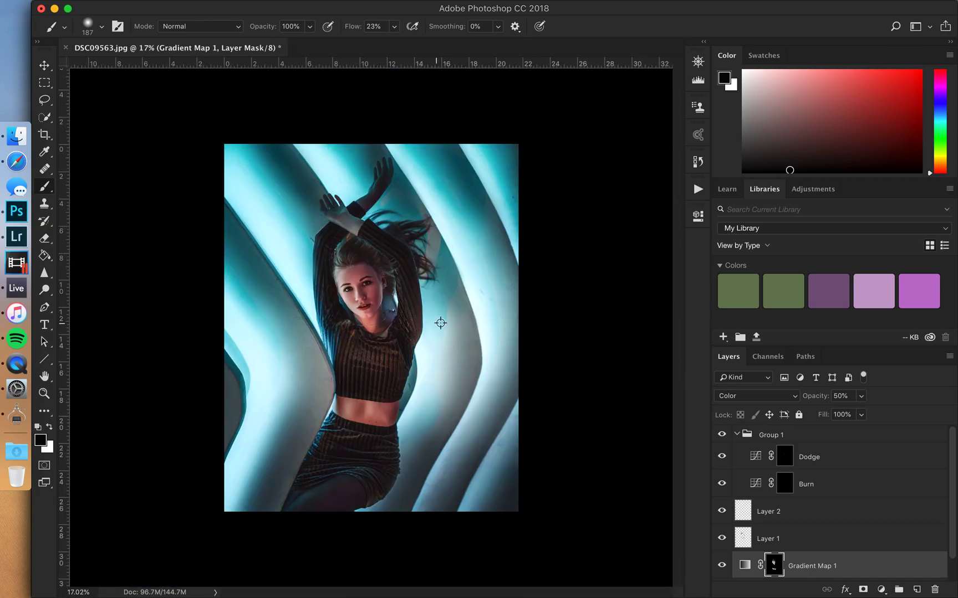
pyautogui.scroll(1, 310, 321)
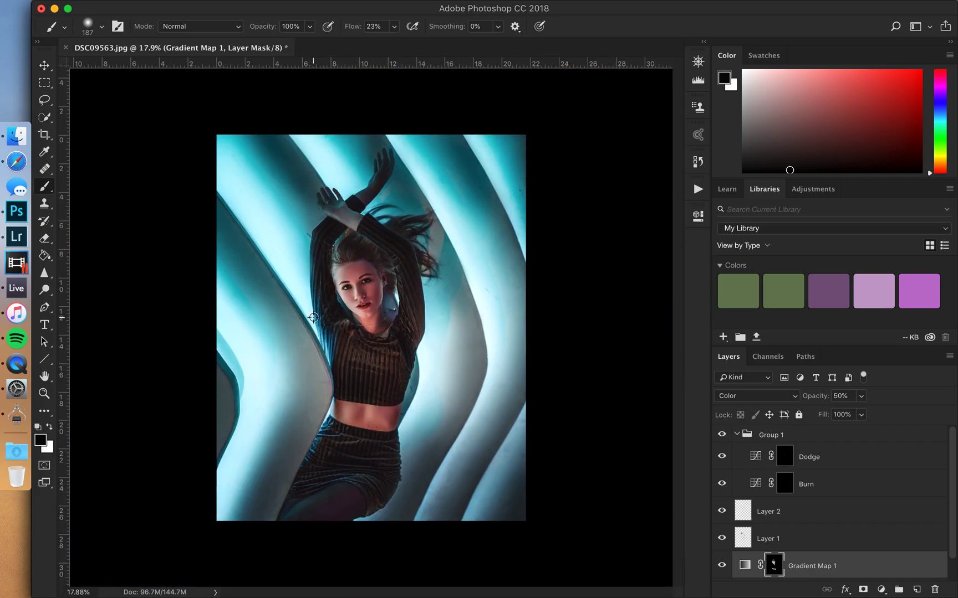
# Paint white over the shaded side of the sweater on the Gradient Map 1 mask at 16% flow with a roughly 350 px brush
pyautogui.moveTo(323, 333); pyautogui.dragTo(334, 317)
pyautogui.press('x')
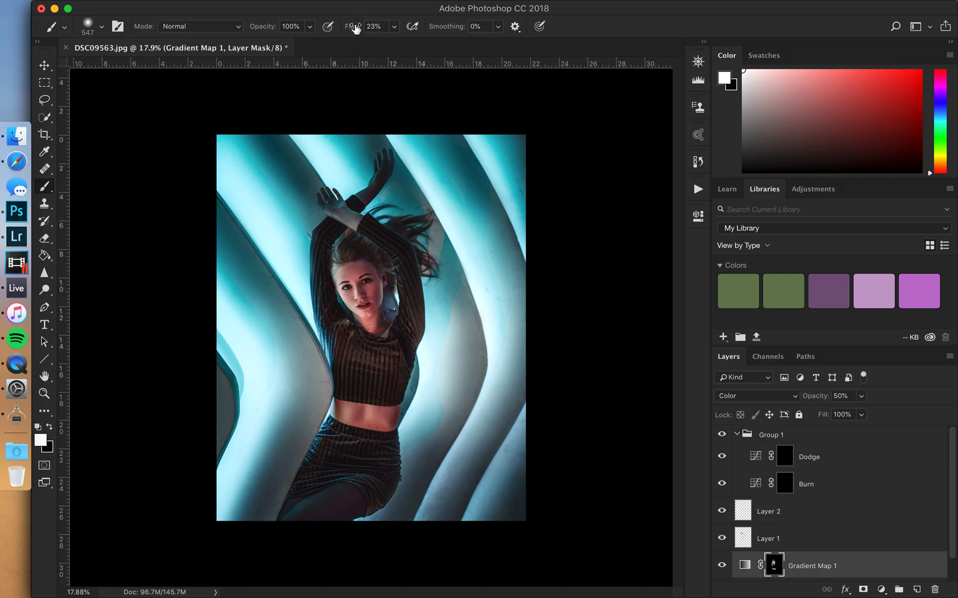
pyautogui.moveTo(355, 28); pyautogui.dragTo(351, 29)
pyautogui.moveTo(328, 313); pyautogui.dragTo(322, 314)
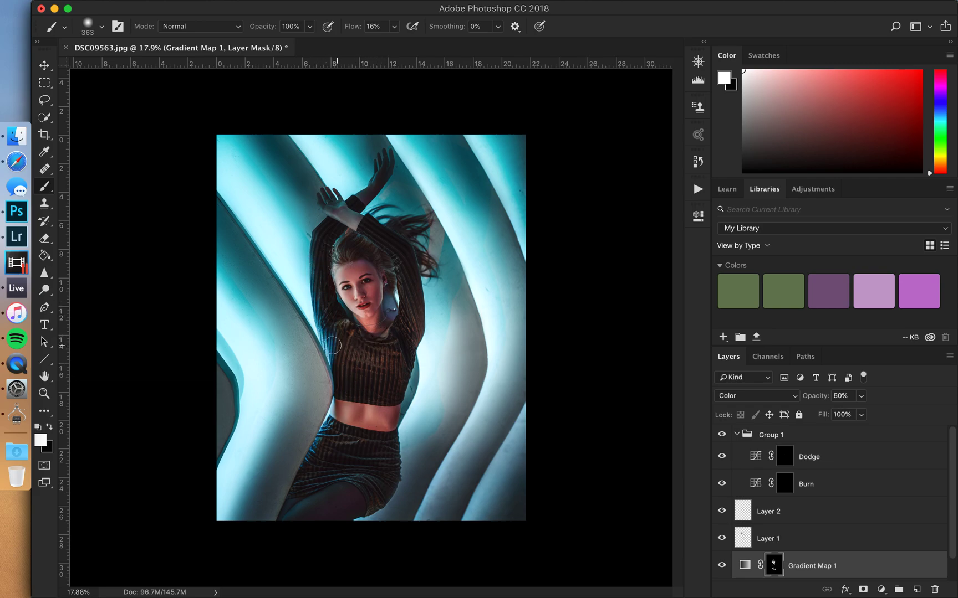
pyautogui.moveTo(333, 346); pyautogui.dragTo(327, 338)
pyautogui.moveTo(345, 417); pyautogui.dragTo(349, 412)
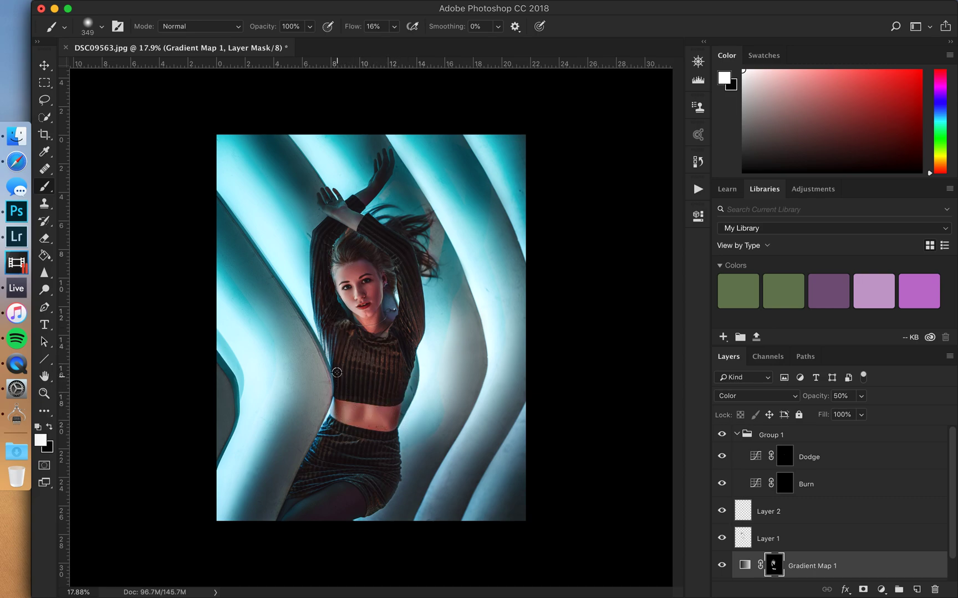
# Activate the Burn layer's mask and enlarge the white brush to 500 px
pyautogui.scroll(2, 371, 352)
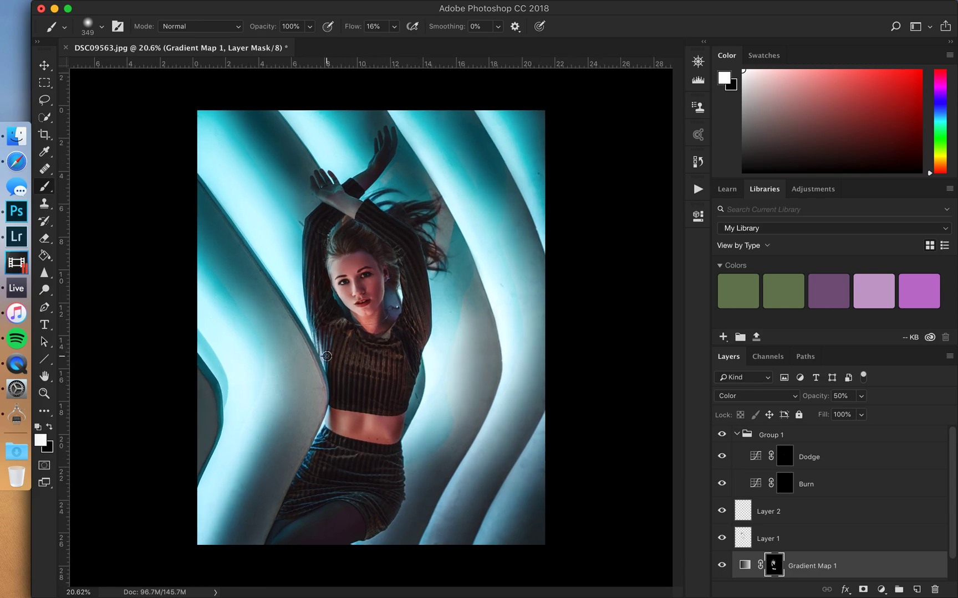
pyautogui.scroll(-4, 333, 355)
pyautogui.scroll(-2, 352, 356)
pyautogui.scroll(4, 353, 354)
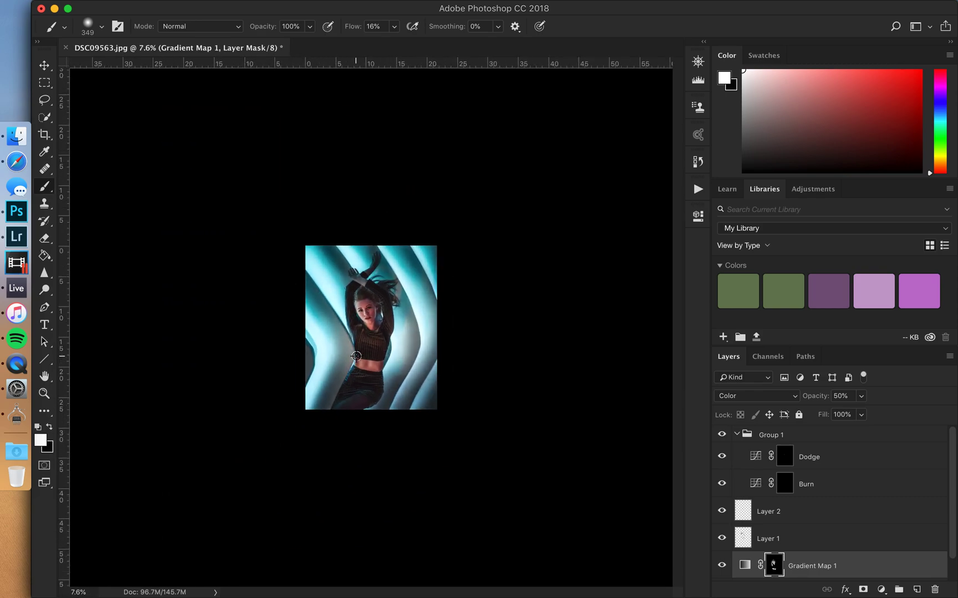
pyautogui.scroll(3, 355, 354)
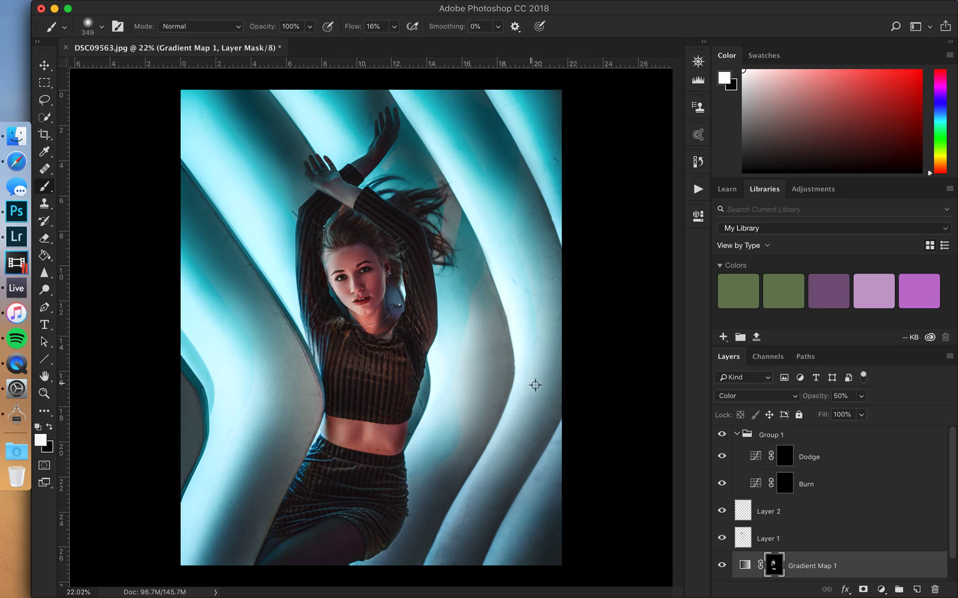
pyautogui.scroll(-1, 533, 384)
pyautogui.click(784, 484)
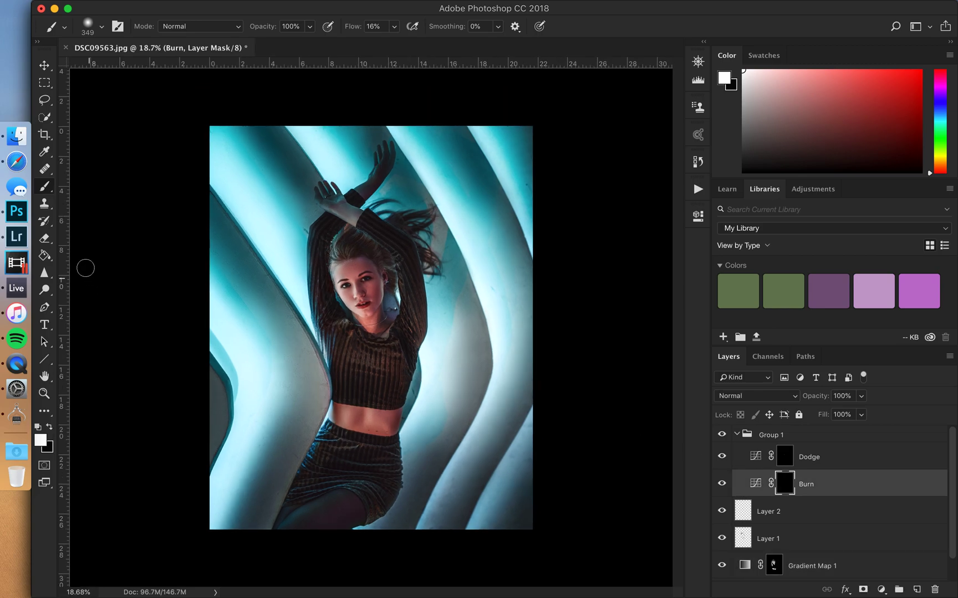
pyautogui.press('[')
pyautogui.press(']')
# Burn along the curved background panels beside the model on the Burn mask at 16% flow, comparing with Group 1 hidden and shown
pyautogui.moveTo(455, 245)
pyautogui.mouseDown()
pyautogui.moveTo(486, 334)
pyautogui.moveTo(486, 384)
pyautogui.moveTo(438, 463)
pyautogui.mouseUp()
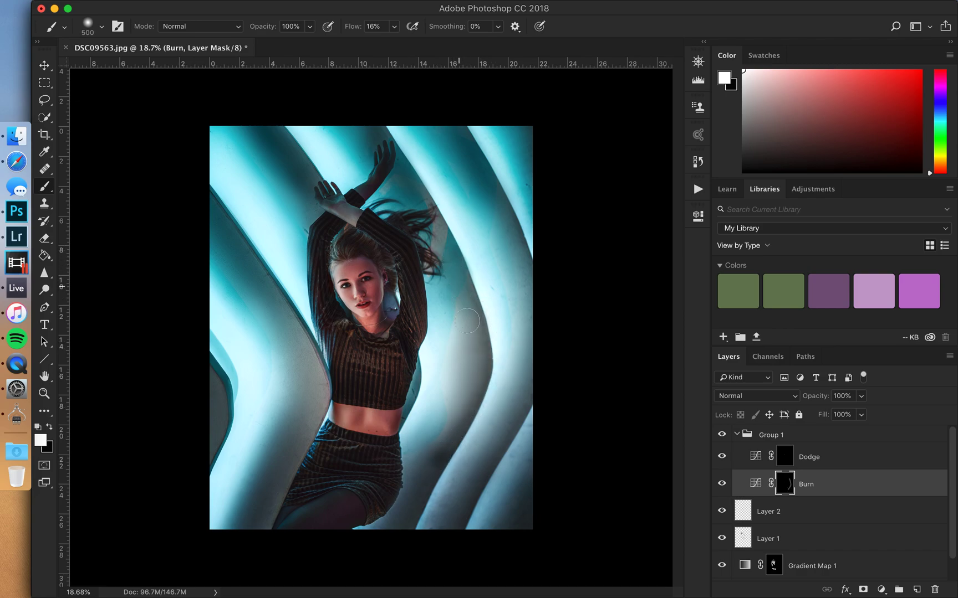
pyautogui.press('super+z')
pyautogui.moveTo(453, 251)
pyautogui.mouseDown()
pyautogui.moveTo(491, 348)
pyautogui.moveTo(447, 440)
pyautogui.mouseUp()
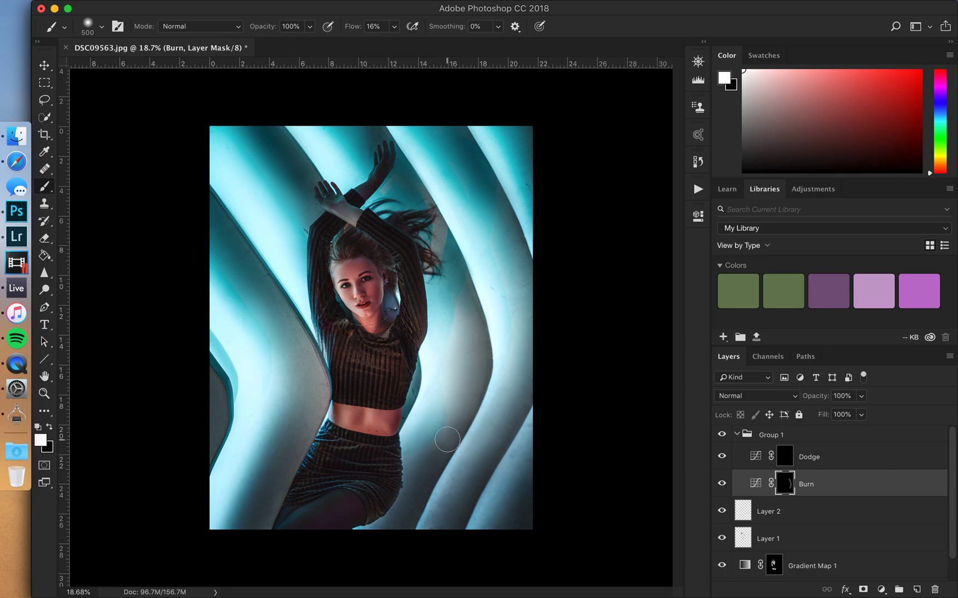
pyautogui.scroll(-5, 447, 440)
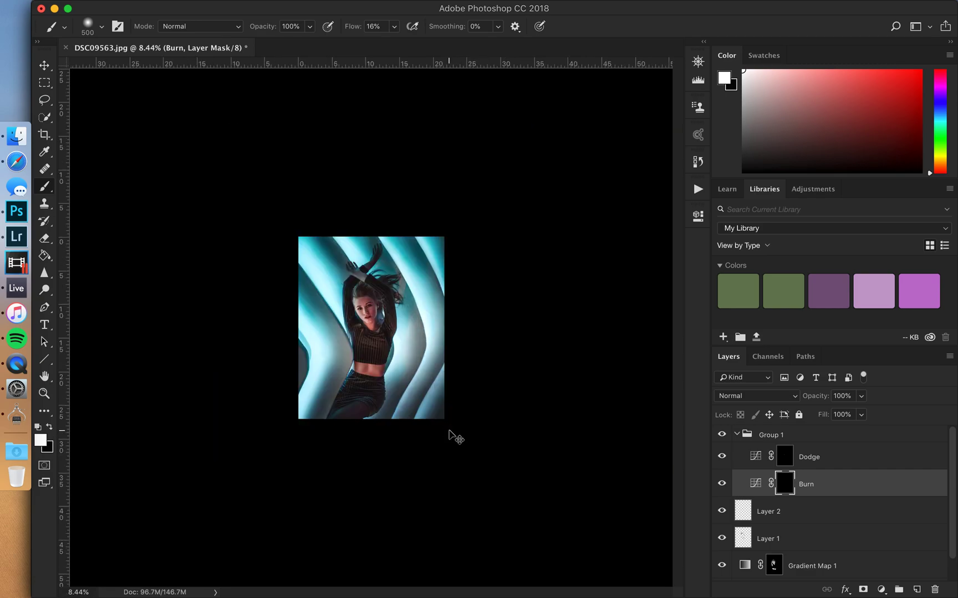
pyautogui.moveTo(407, 285)
pyautogui.mouseDown()
pyautogui.moveTo(385, 250)
pyautogui.moveTo(458, 323)
pyautogui.moveTo(412, 244)
pyautogui.moveTo(444, 289)
pyautogui.moveTo(447, 342)
pyautogui.moveTo(422, 408)
pyautogui.moveTo(394, 435)
pyautogui.mouseUp()
pyautogui.click(722, 434)
pyautogui.click(722, 435)
pyautogui.click(721, 435)
pyautogui.click(721, 434)
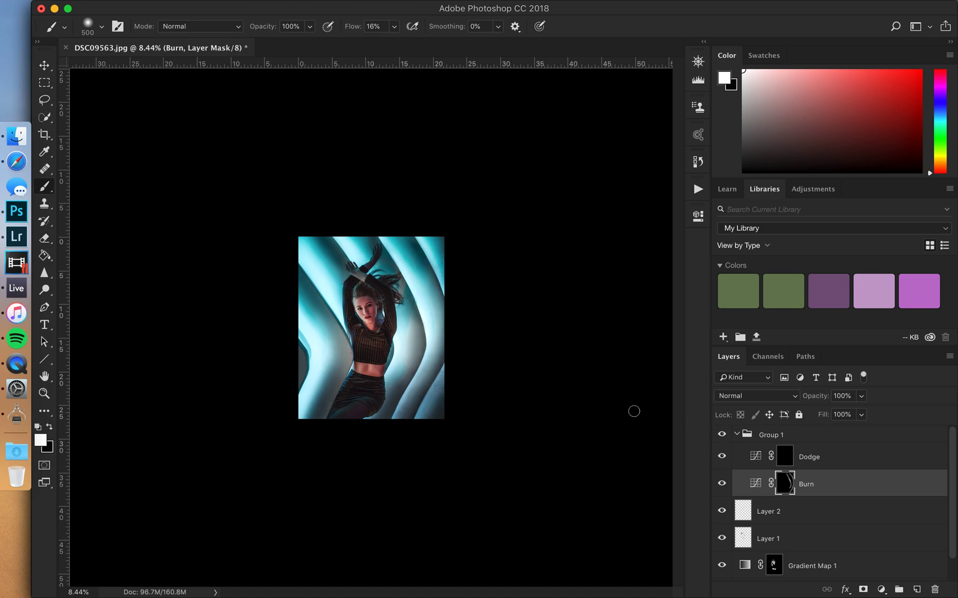
# Try brightening the background panel beside the model on the Dodge mask with a white brush up to 1076 px
pyautogui.click(791, 458)
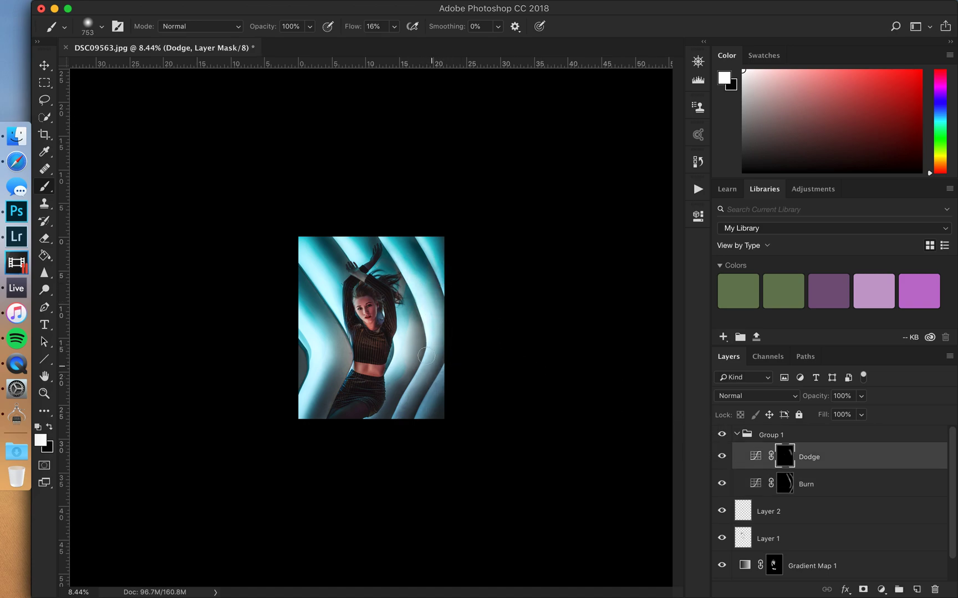
pyautogui.moveTo(411, 338); pyautogui.dragTo(413, 347)
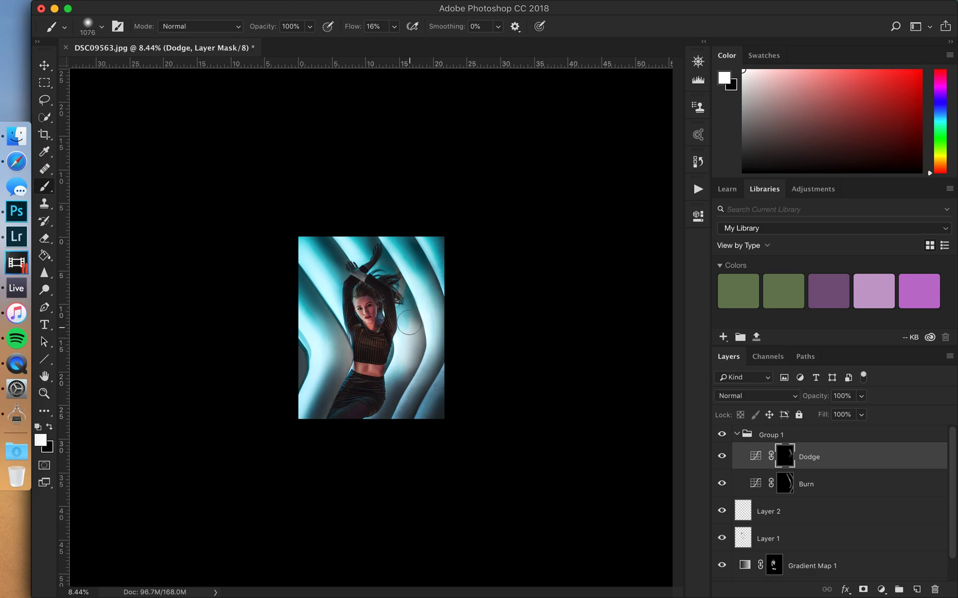
pyautogui.scroll(-2, 418, 381)
pyautogui.scroll(-2, 418, 380)
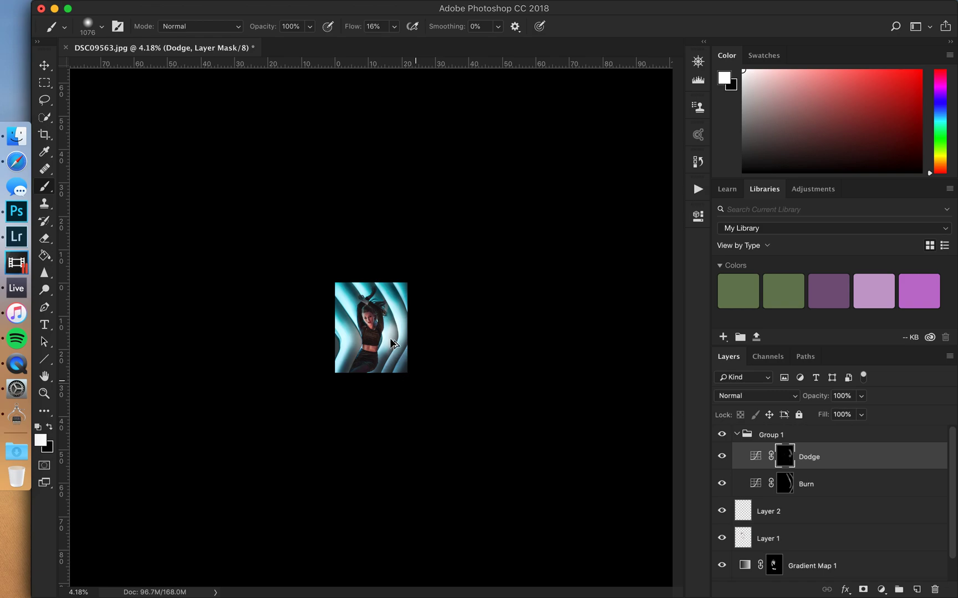
pyautogui.scroll(2, 390, 340)
# Step back and forth through the history and undo the background strokes on the Dodge mask
pyautogui.press('super+shift+z')
pyautogui.press('super+shift+z')
pyautogui.press('super+shift+z')
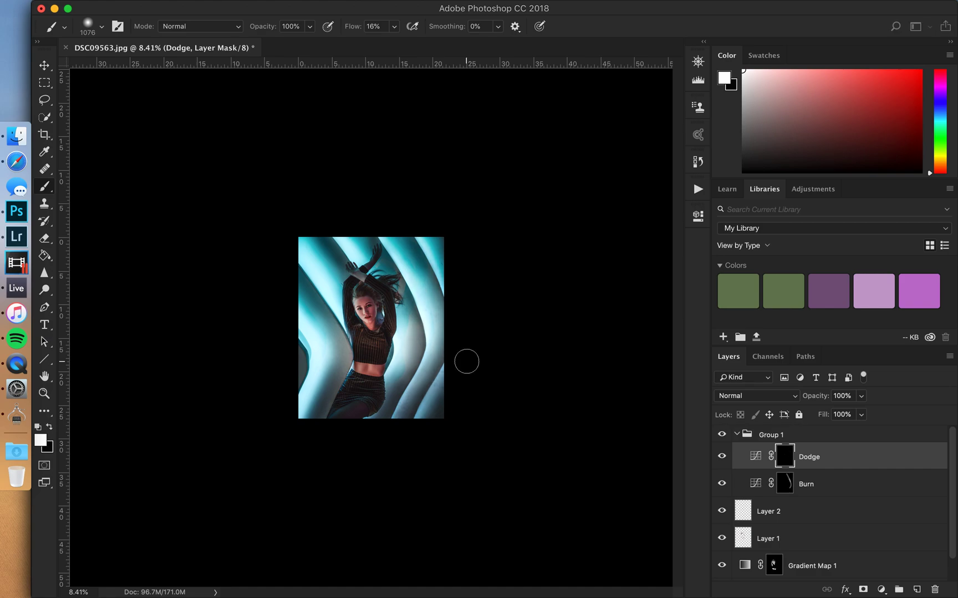
pyautogui.press('super+alt+z')
pyautogui.press('super+alt+z')
pyautogui.press('super+alt+z')
pyautogui.press('super+alt+z')
pyautogui.press('super+shift+z')
pyautogui.press('super+shift+z')
pyautogui.press('super+alt+z')
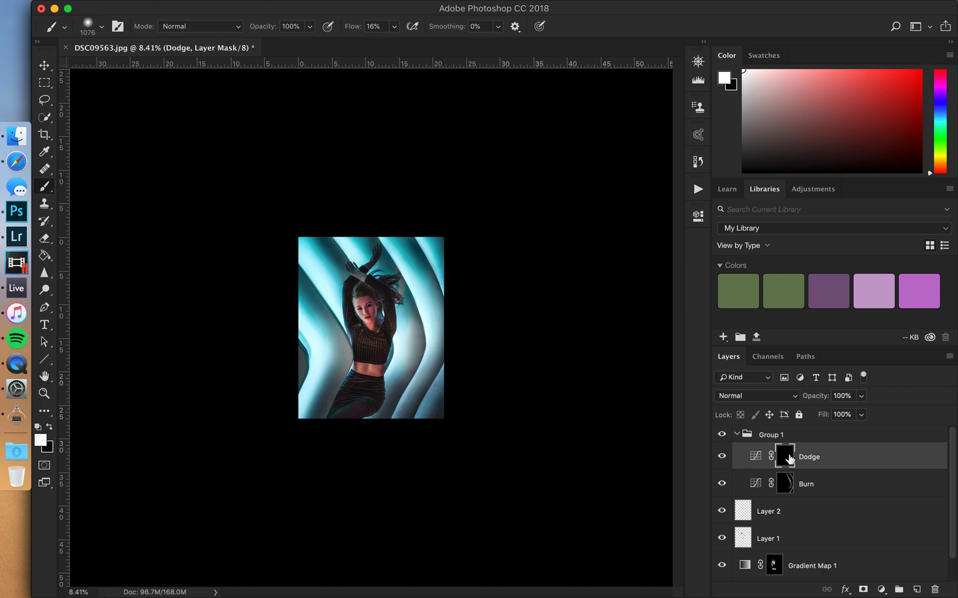
# Lower the brush flow to 3% and reduce the brush to 362 px on the Dodge mask
pyautogui.moveTo(350, 32); pyautogui.dragTo(342, 33)
pyautogui.moveTo(445, 390); pyautogui.dragTo(440, 390)
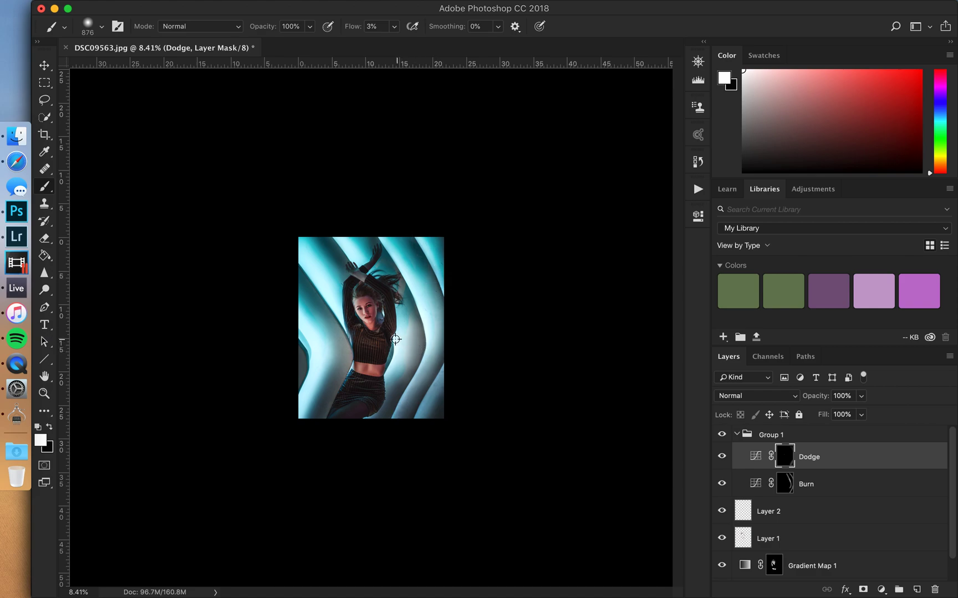
pyautogui.scroll(-1, 395, 339)
pyautogui.scroll(10, 397, 338)
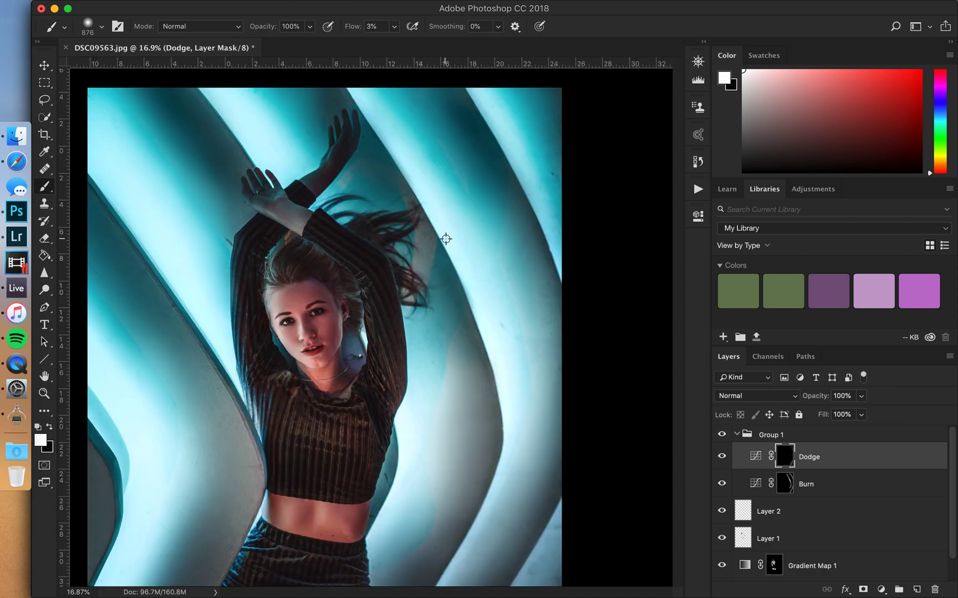
pyautogui.scroll(5, 445, 239)
pyautogui.moveTo(395, 256); pyautogui.dragTo(385, 256)
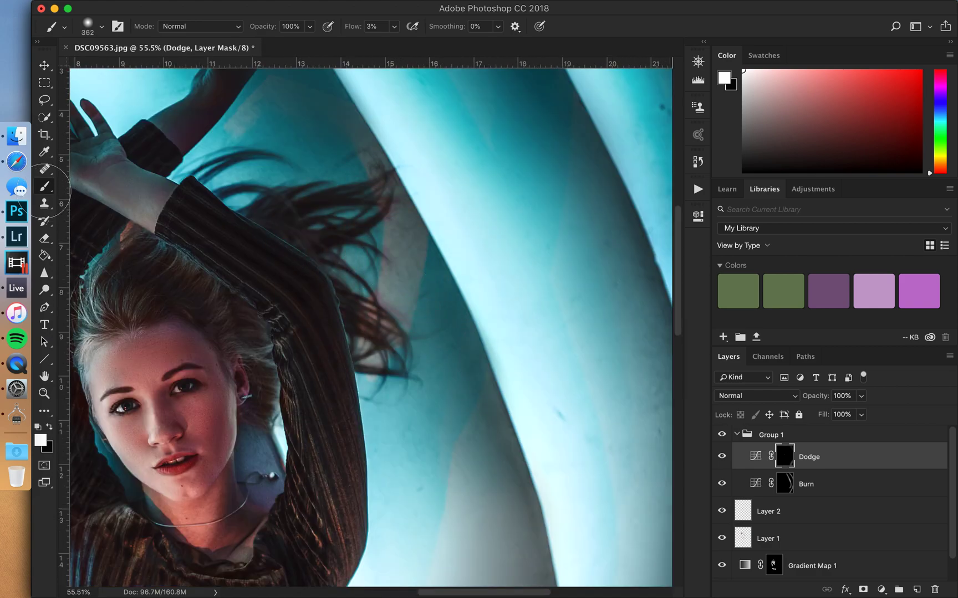
# Blend the discoloured patches around the flying hair on the Background layer with a 265 px Mixer Brush
pyautogui.rightClick(45, 187)
pyautogui.click(83, 222)
pyautogui.scroll(-1, 789, 571)
pyautogui.click(789, 570)
pyautogui.moveTo(379, 281)
pyautogui.mouseDown()
pyautogui.moveTo(409, 281)
pyautogui.moveTo(357, 284)
pyautogui.moveTo(400, 269)
pyautogui.moveTo(425, 281)
pyautogui.mouseUp()
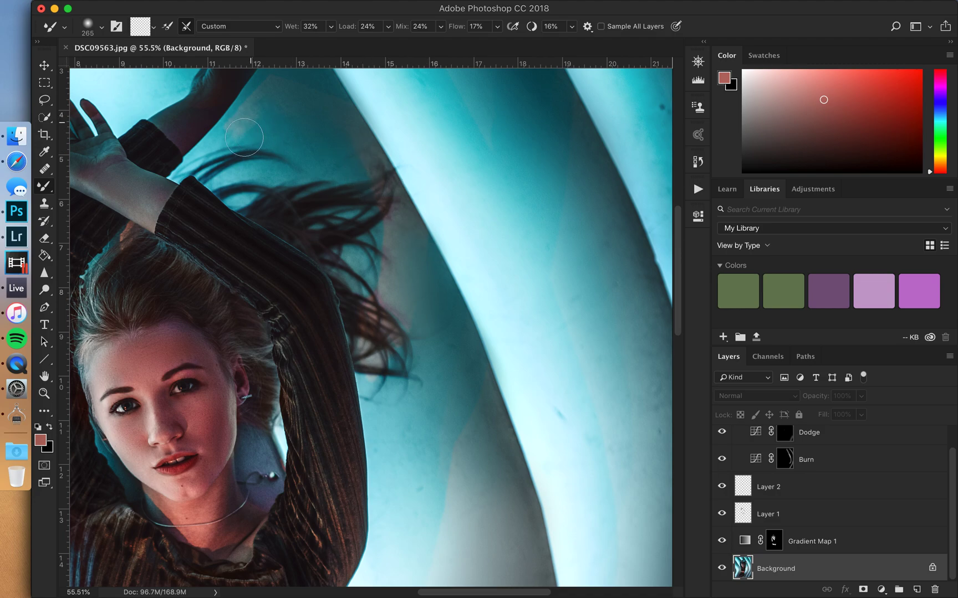
pyautogui.scroll(-3, 277, 139)
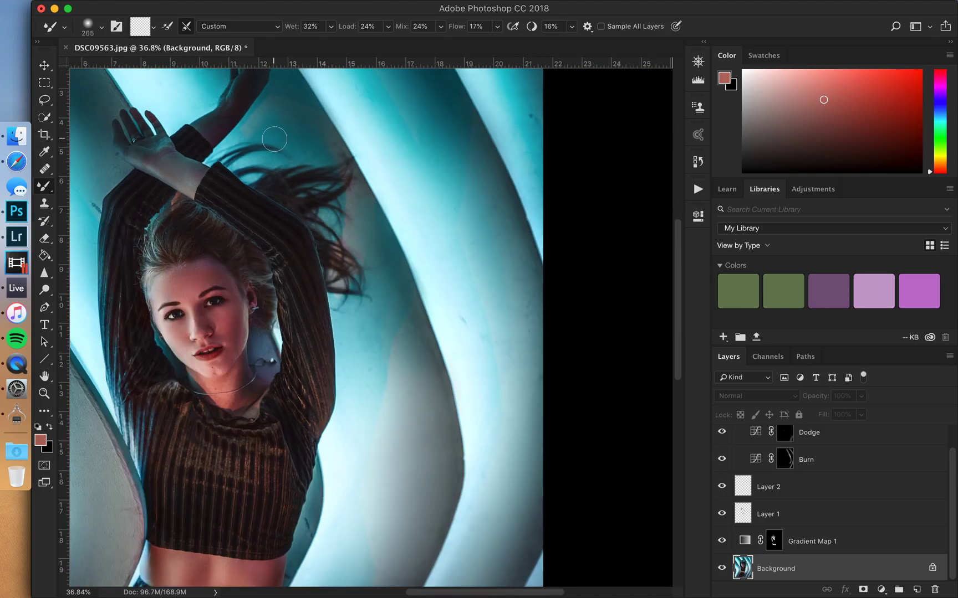
pyautogui.scroll(2, 274, 146)
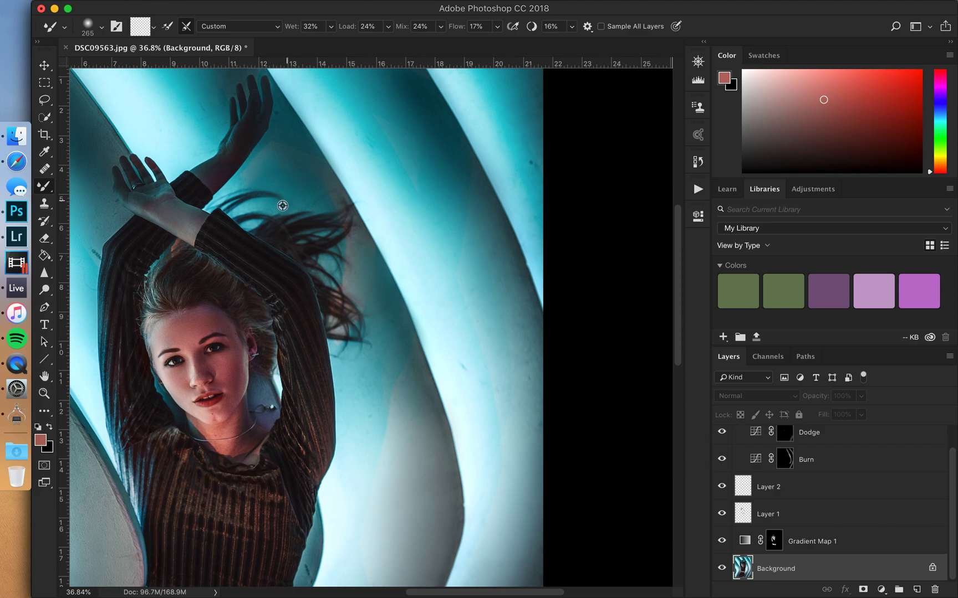
pyautogui.scroll(-3, 279, 203)
pyautogui.scroll(-1, 339, 205)
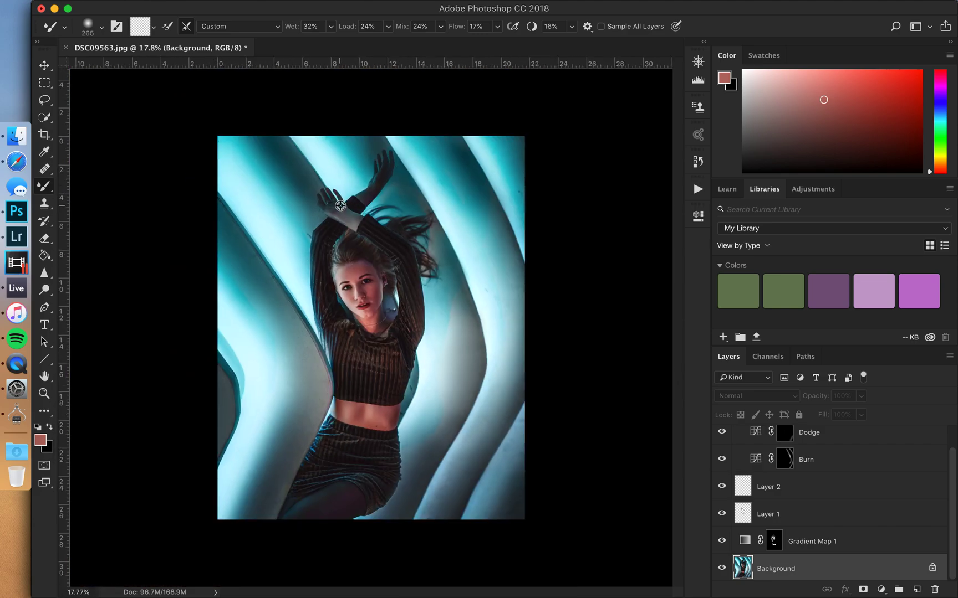
# Paint white over the front forearm on the Gradient Map 1 mask using the regular Brush at 15% flow and 175 px
pyautogui.click(774, 541)
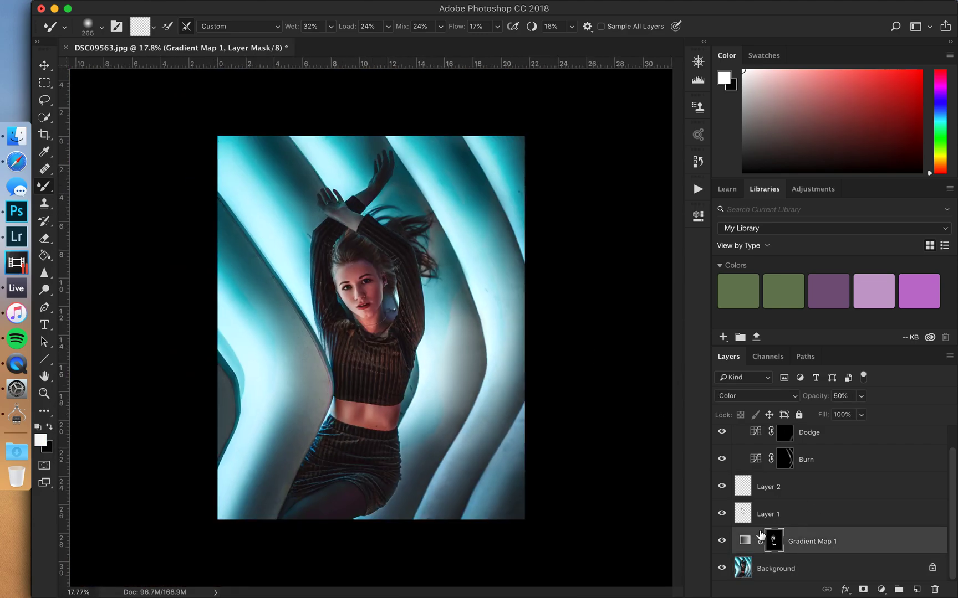
pyautogui.scroll(3, 307, 215)
pyautogui.click(45, 187)
pyautogui.click(83, 185)
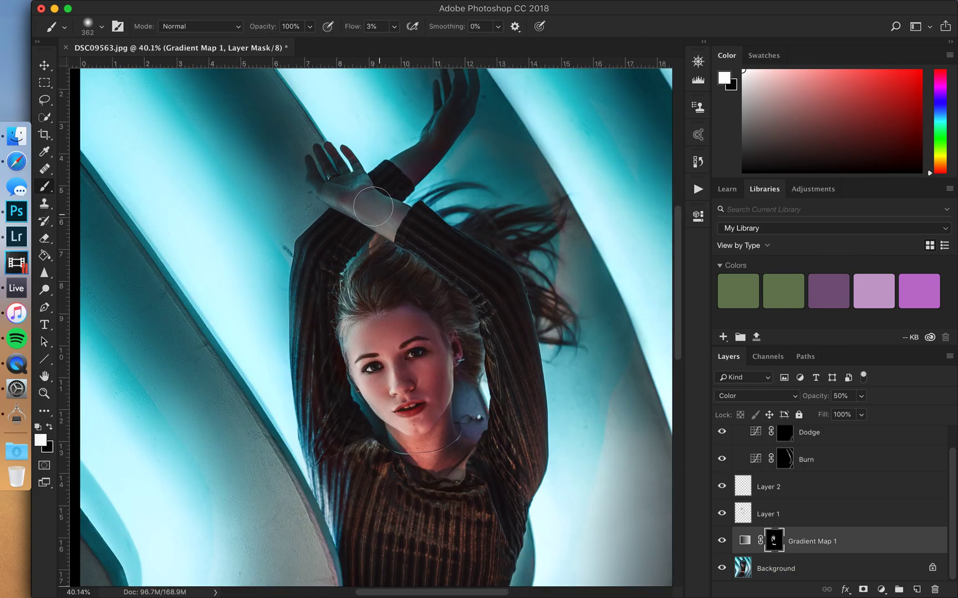
pyautogui.press('[')
pyautogui.press('[')
pyautogui.press('[')
pyautogui.press('[')
pyautogui.moveTo(386, 250); pyautogui.dragTo(429, 327)
pyautogui.press('super+plus')
pyautogui.press('super+plus')
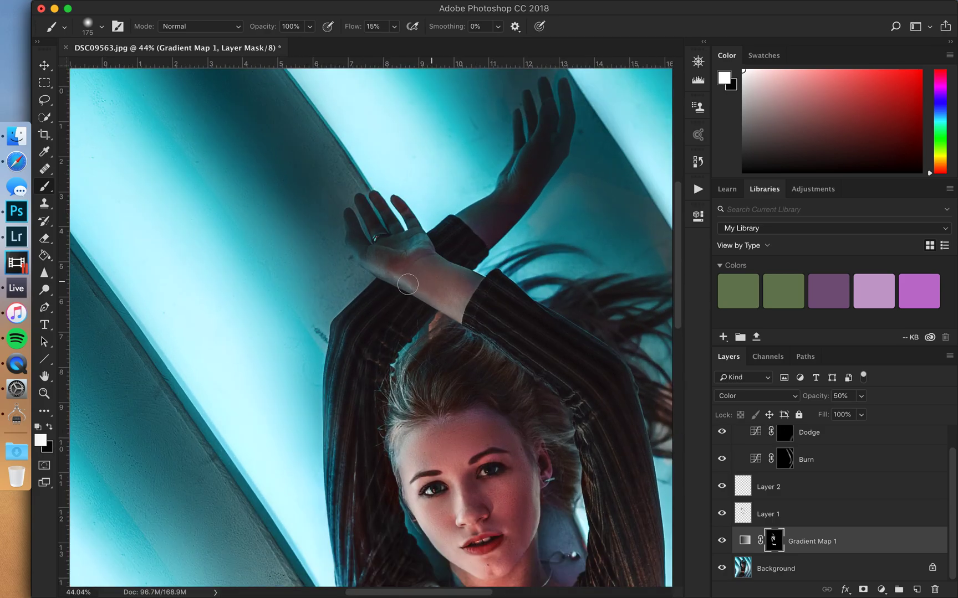
# Extend the white painting on the Gradient Map 1 mask over the front hand's palm and fingers with 150 and 125 px brushes
pyautogui.press('[')
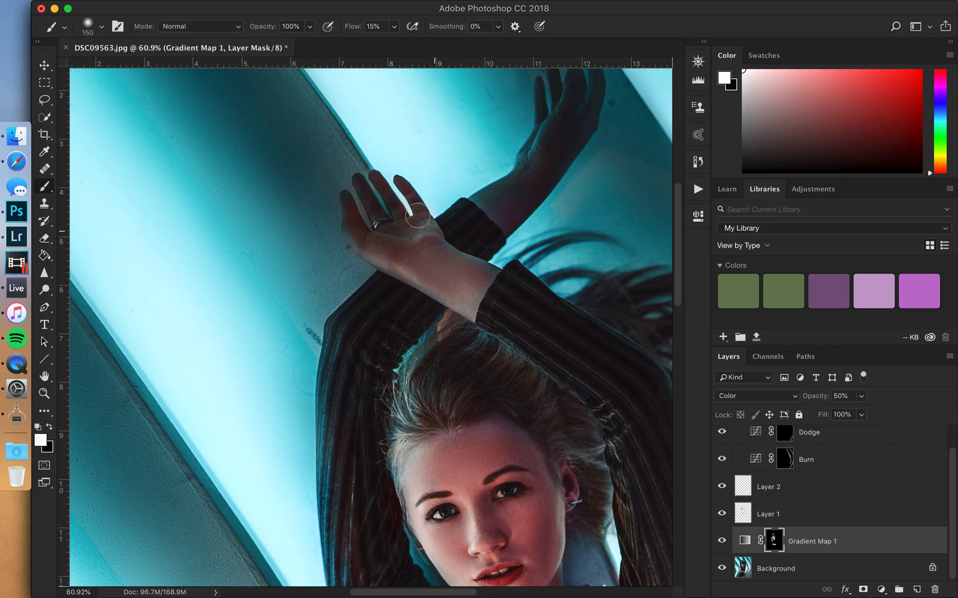
pyautogui.moveTo(458, 331); pyautogui.dragTo(344, 452)
pyautogui.press('[')
pyautogui.press('[')
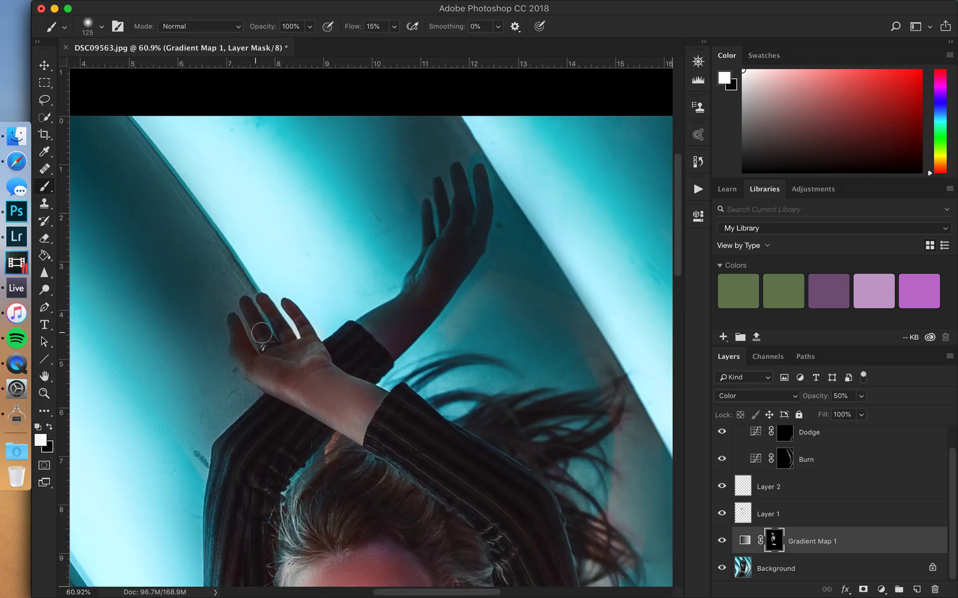
# Paint white over the raised rear hand and forearm on the Gradient Map 1 mask, resizing the brush between 90 and 125 px
pyautogui.press('[')
pyautogui.press(']')
pyautogui.press(']')
pyautogui.press(']')
pyautogui.moveTo(432, 265)
pyautogui.mouseDown()
pyautogui.moveTo(410, 297)
pyautogui.moveTo(433, 242)
pyautogui.moveTo(377, 333)
pyautogui.moveTo(410, 297)
pyautogui.moveTo(380, 310)
pyautogui.moveTo(431, 270)
pyautogui.moveTo(413, 319)
pyautogui.moveTo(441, 282)
pyautogui.moveTo(424, 296)
pyautogui.mouseUp()
pyautogui.press('[')
pyautogui.press('super+z')
pyautogui.press('[')
pyautogui.press('[')
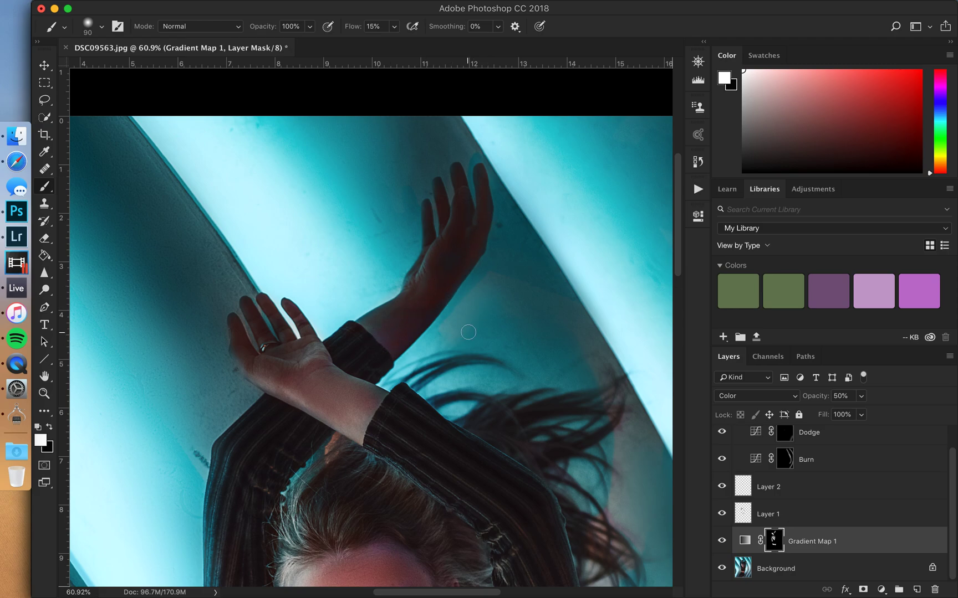
pyautogui.press(']')
pyautogui.press(']')
# Compare the whole image with the Gradient Map 1 layer hidden and shown
pyautogui.scroll(-1, 482, 228)
pyautogui.scroll(-4, 482, 228)
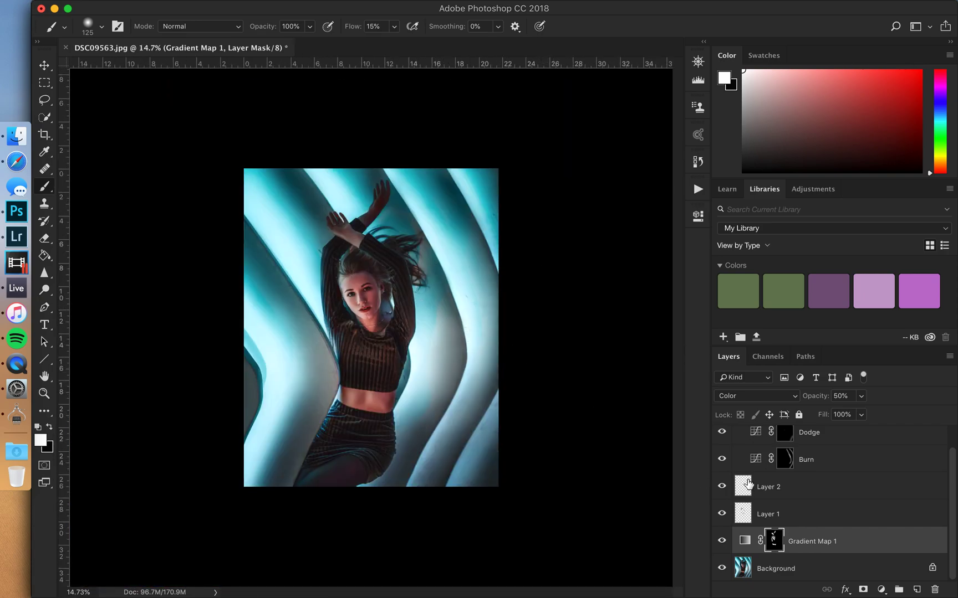
pyautogui.click(721, 543)
pyautogui.click(721, 543)
pyautogui.click(721, 543)
pyautogui.click(721, 543)
pyautogui.click(721, 544)
pyautogui.click(720, 544)
pyautogui.scroll(2, 350, 309)
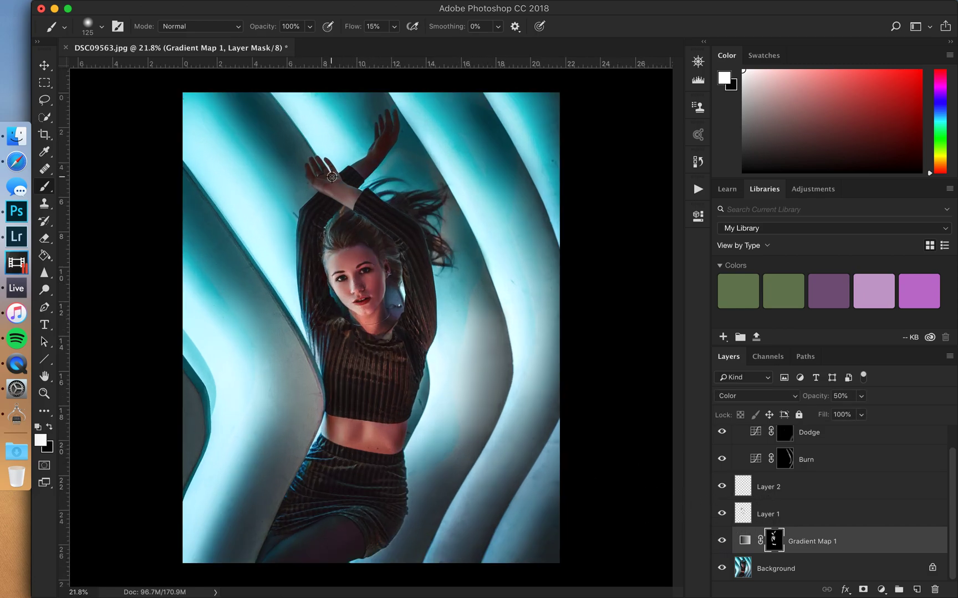
# Paint white on the Gradient Map 1 mask where the front forearm meets the sleeve cuff, using a 60 px brush
pyautogui.scroll(14, 331, 176)
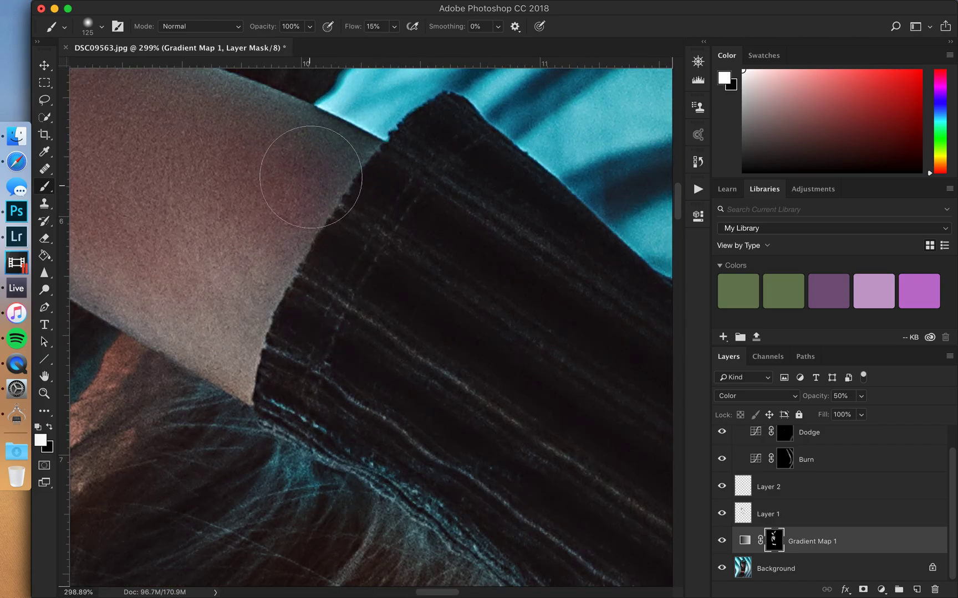
pyautogui.press('[')
pyautogui.press('[')
pyautogui.press('[')
pyautogui.press('[')
pyautogui.press('[')
pyautogui.scroll(-1, 302, 317)
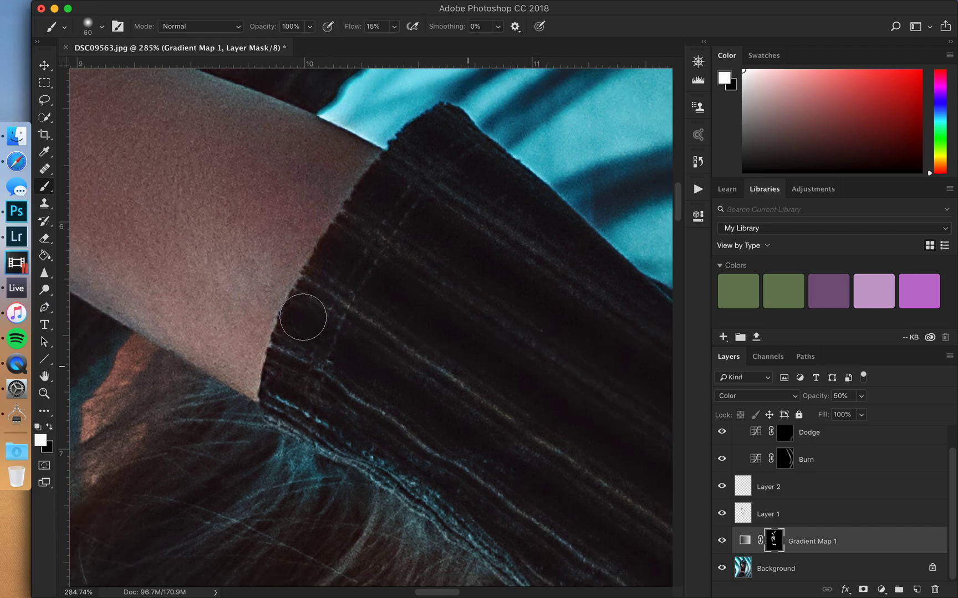
pyautogui.scroll(-5, 303, 316)
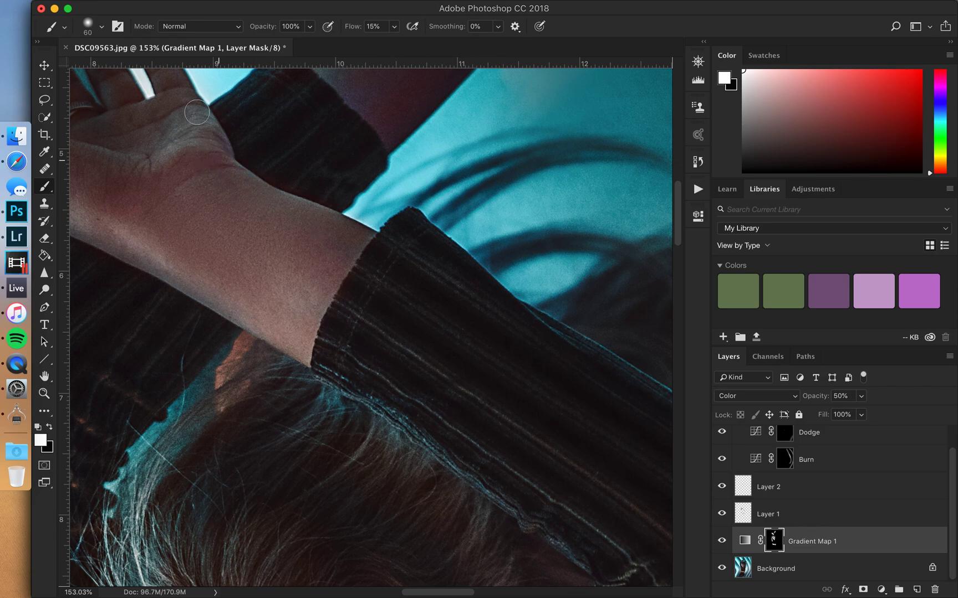
# Refine the front hand's palm and edges in white on the Gradient Map 1 mask with 70 and 35 px brushes
pyautogui.press(']')
pyautogui.press('space')
pyautogui.moveTo(297, 352); pyautogui.dragTo(431, 412)
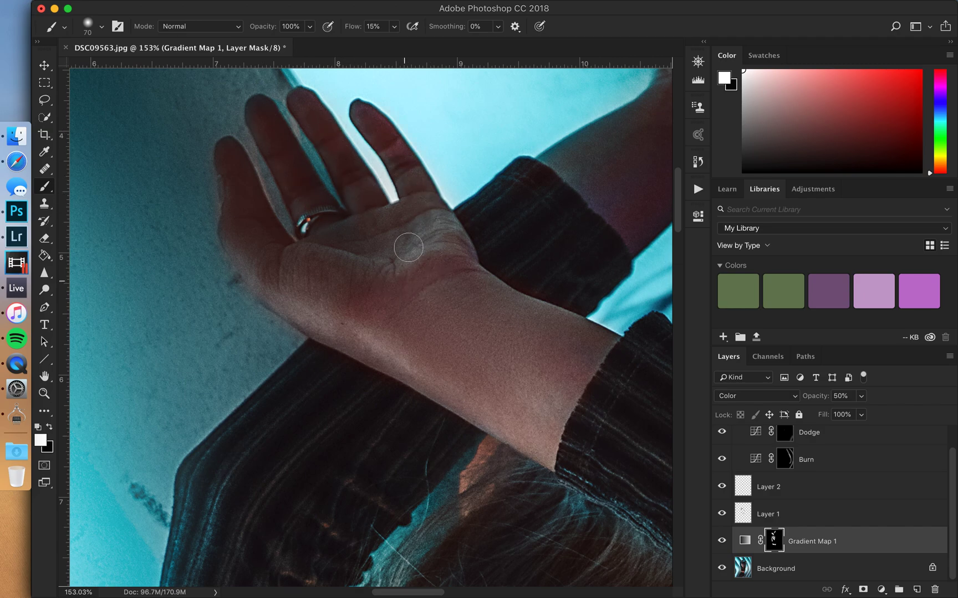
pyautogui.moveTo(524, 276); pyautogui.dragTo(370, 396)
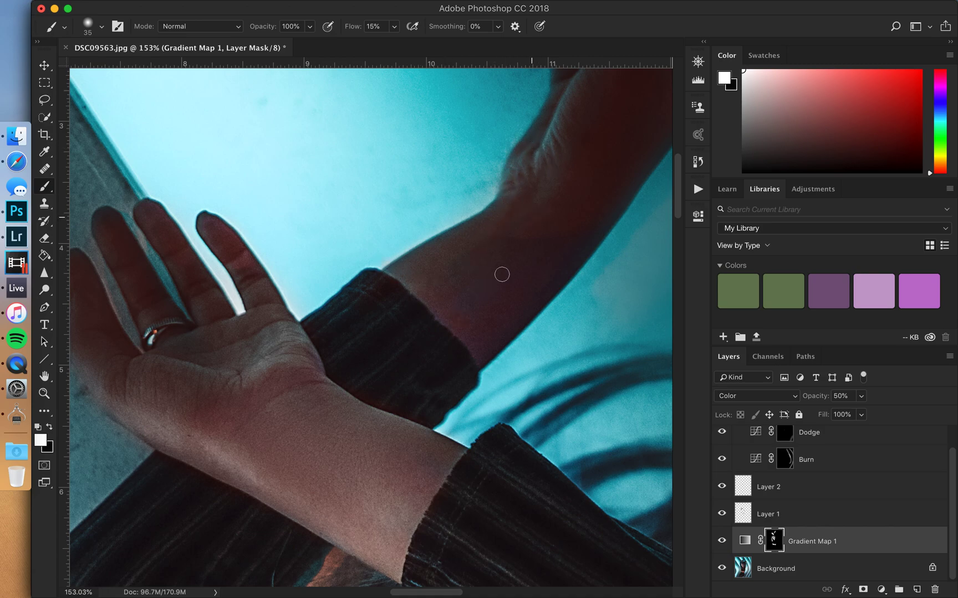
# Paint white over the raised rear forearm near its cuff on the Gradient Map 1 mask with a 100 px brush
pyautogui.press(']')
pyautogui.press(']')
pyautogui.press(']')
pyautogui.press(']')
pyautogui.press(']')
pyautogui.press(']')
pyautogui.press(']')
pyautogui.scroll(-5, 554, 244)
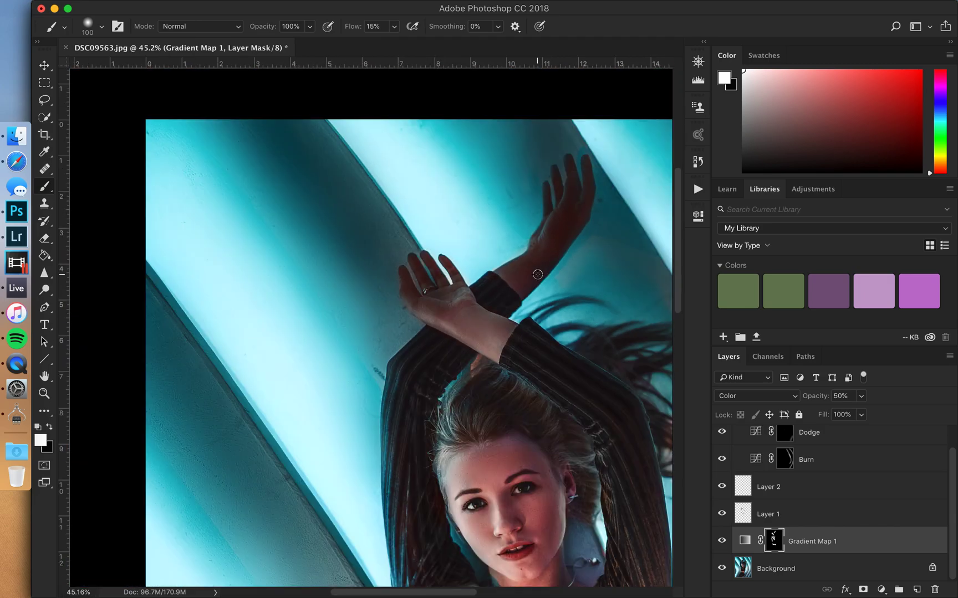
# Paint white over the raised rear hand and its individual fingers on the Gradient Map 1 mask, reducing the brush to 35 px
pyautogui.scroll(6, 544, 210)
pyautogui.press('[')
pyautogui.press('[')
pyautogui.press('[')
pyautogui.press('[')
pyautogui.press('[')
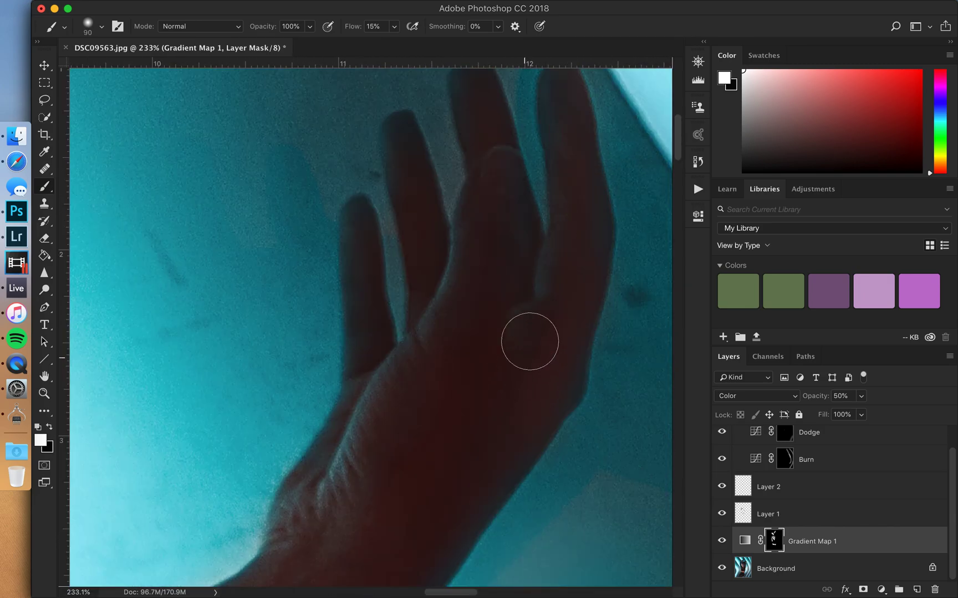
pyautogui.press('[')
pyautogui.press('[')
pyautogui.press('[')
pyautogui.moveTo(502, 119); pyautogui.dragTo(466, 151)
pyautogui.moveTo(399, 151)
pyautogui.mouseDown()
pyautogui.moveTo(400, 180)
pyautogui.moveTo(389, 137)
pyautogui.moveTo(416, 148)
pyautogui.moveTo(428, 190)
pyautogui.moveTo(402, 133)
pyautogui.mouseUp()
pyautogui.moveTo(364, 274)
pyautogui.mouseDown()
pyautogui.moveTo(352, 221)
pyautogui.moveTo(368, 306)
pyautogui.moveTo(362, 355)
pyautogui.moveTo(354, 308)
pyautogui.moveTo(353, 363)
pyautogui.moveTo(359, 277)
pyautogui.moveTo(381, 383)
pyautogui.moveTo(414, 367)
pyautogui.moveTo(398, 384)
pyautogui.moveTo(457, 260)
pyautogui.moveTo(459, 227)
pyautogui.moveTo(485, 320)
pyautogui.moveTo(501, 201)
pyautogui.moveTo(511, 279)
pyautogui.mouseUp()
pyautogui.moveTo(547, 271); pyautogui.dragTo(463, 445)
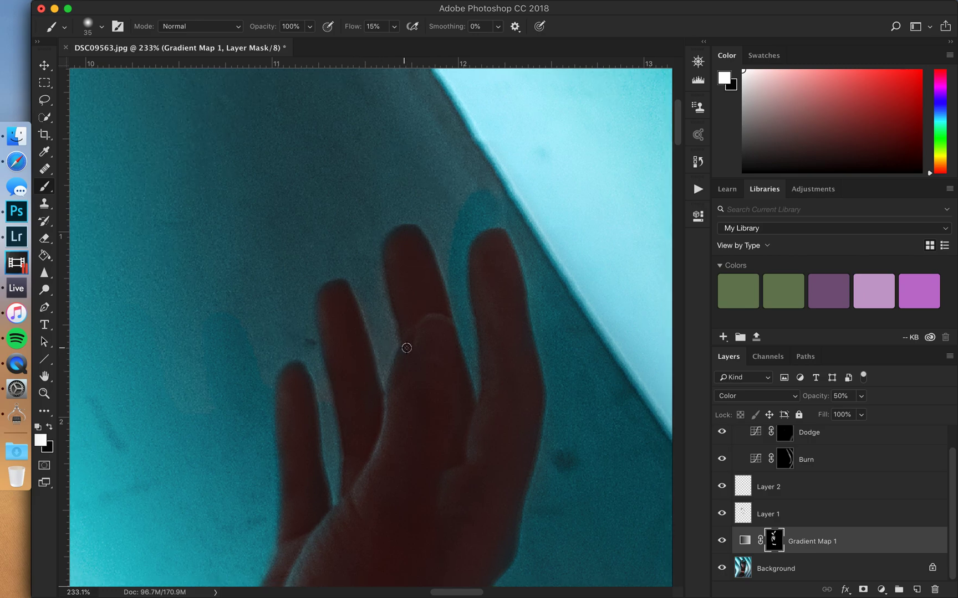
# Compare the raised hand and the whole image with the Gradient Map 1 layer hidden and shown
pyautogui.scroll(-3, 408, 342)
pyautogui.click(720, 540)
pyautogui.click(721, 541)
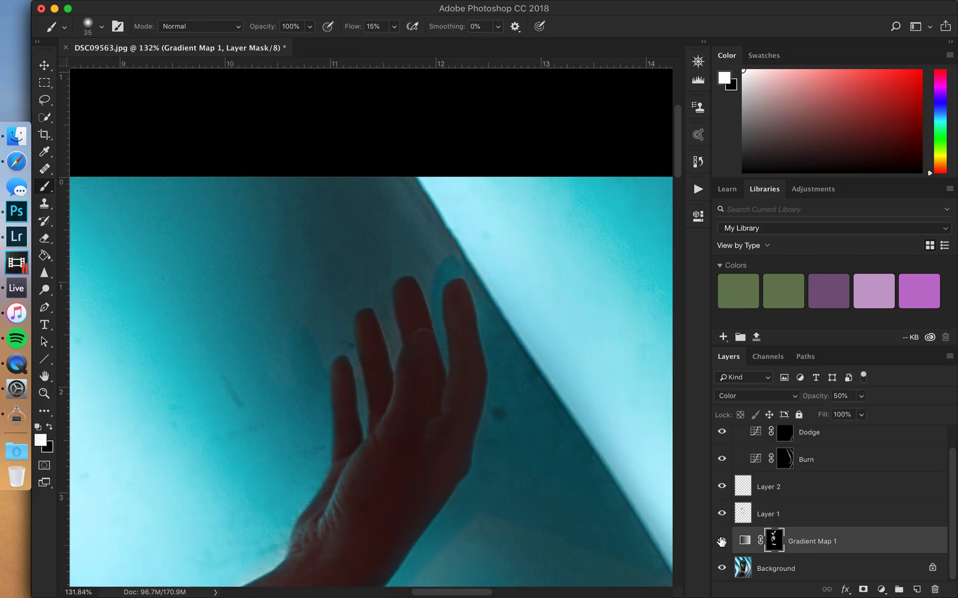
pyautogui.scroll(-3, 466, 444)
pyautogui.scroll(-1, 392, 456)
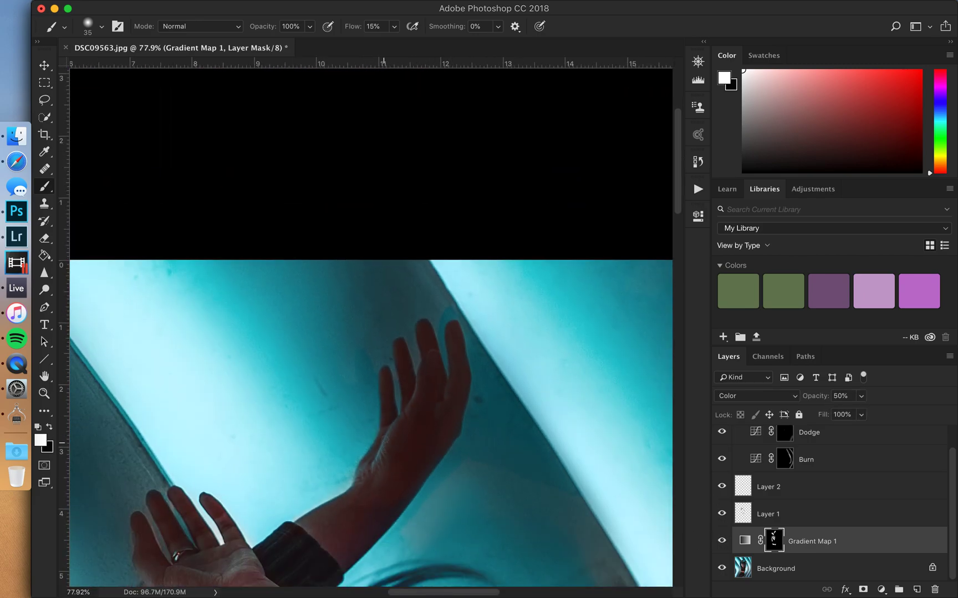
pyautogui.moveTo(388, 493); pyautogui.dragTo(394, 493)
pyautogui.click(722, 542)
pyautogui.scroll(-5, 448, 485)
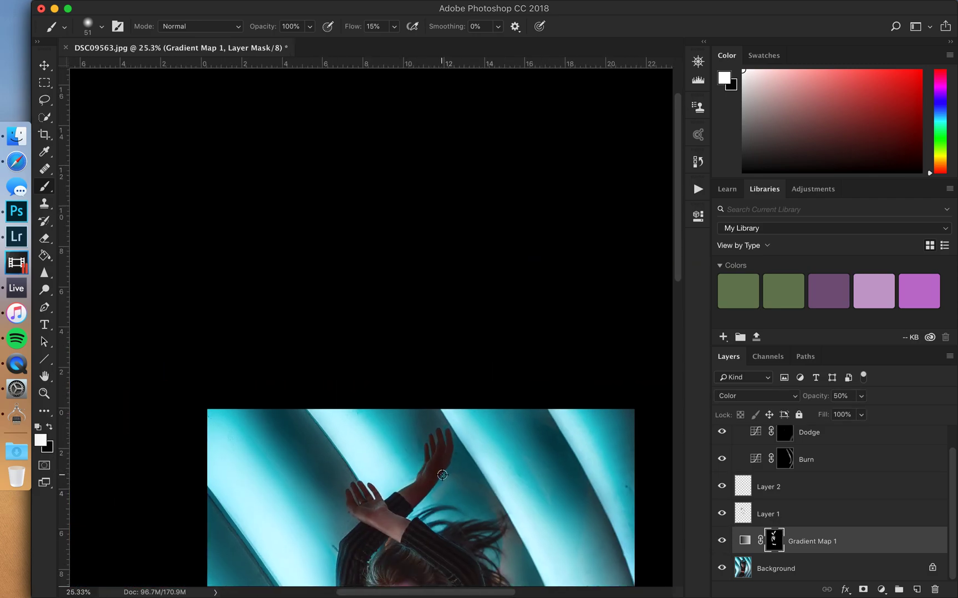
pyautogui.scroll(2, 434, 243)
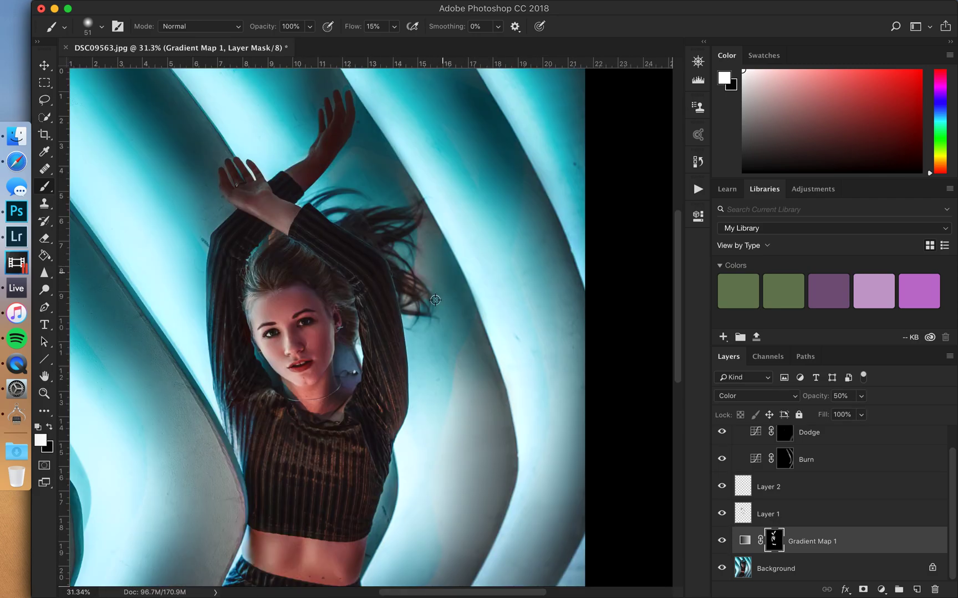
# Sample teal from the background and paint it on Layer 1 around the flying hair with a 208 px brush
pyautogui.click(742, 514)
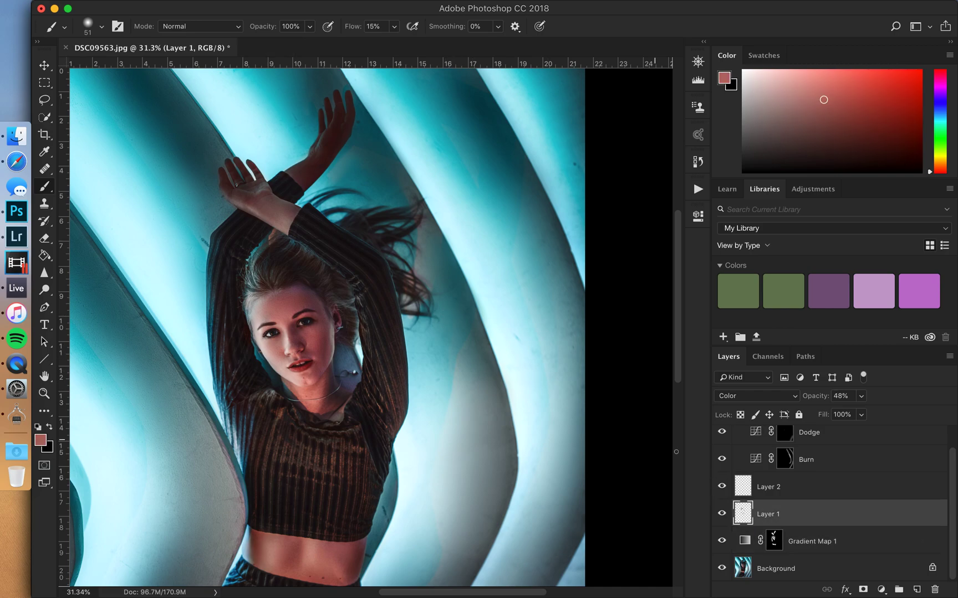
pyautogui.moveTo(420, 279); pyautogui.dragTo(450, 294)
pyautogui.keyDown('alt'); pyautogui.click(450, 295); pyautogui.keyUp('alt')
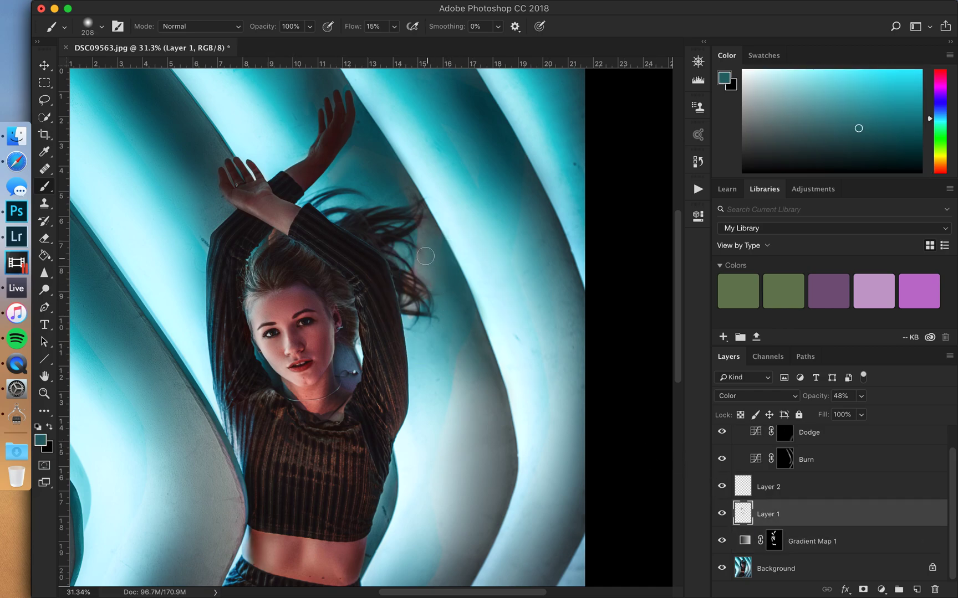
pyautogui.keyDown('alt'); pyautogui.click(417, 292); pyautogui.keyUp('alt')
pyautogui.scroll(-8, 435, 328)
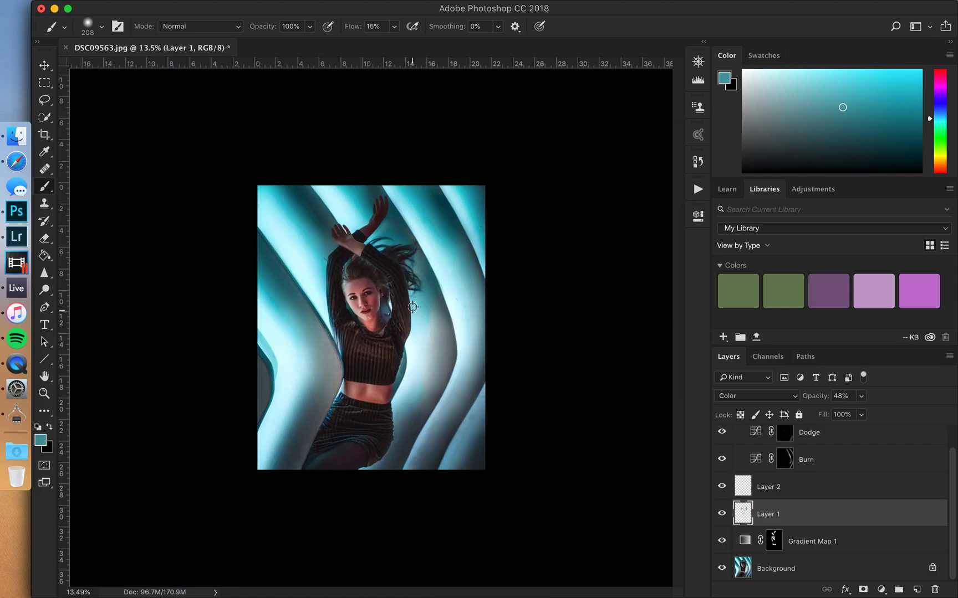
pyautogui.scroll(3, 379, 296)
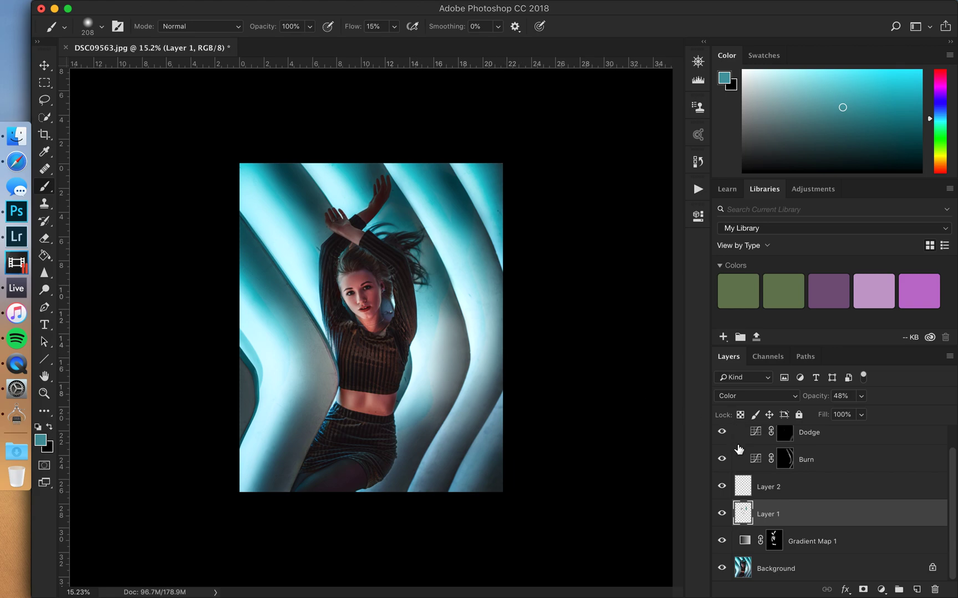
# Compare the image with the retouching hidden and shown, and flatten all layers into the Background
pyautogui.scroll(1, 739, 436)
pyautogui.click(721, 435)
pyautogui.click(721, 435)
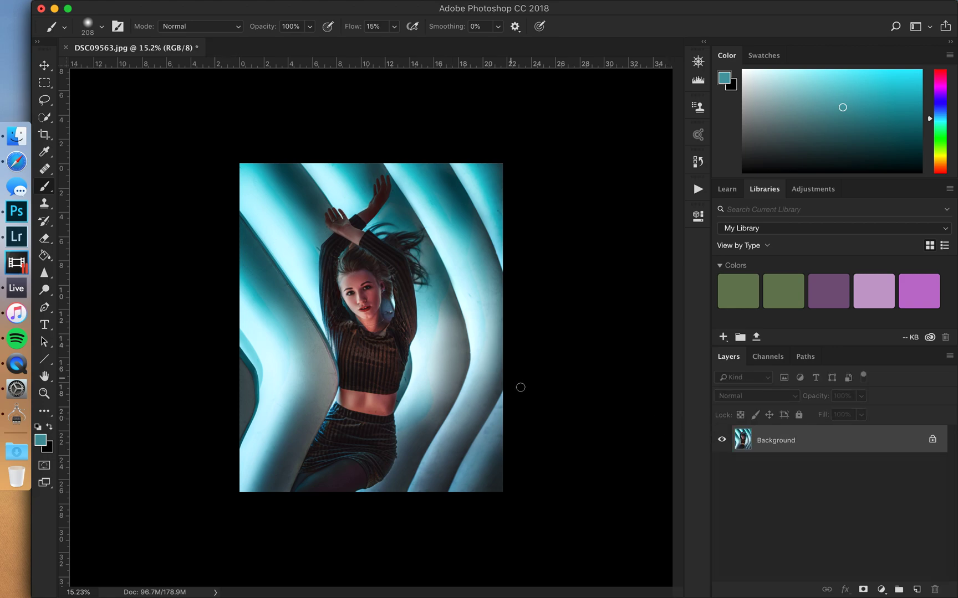
# Switch to the Mixer Brush and enlarge it to 700 px
pyautogui.scroll(2, 368, 210)
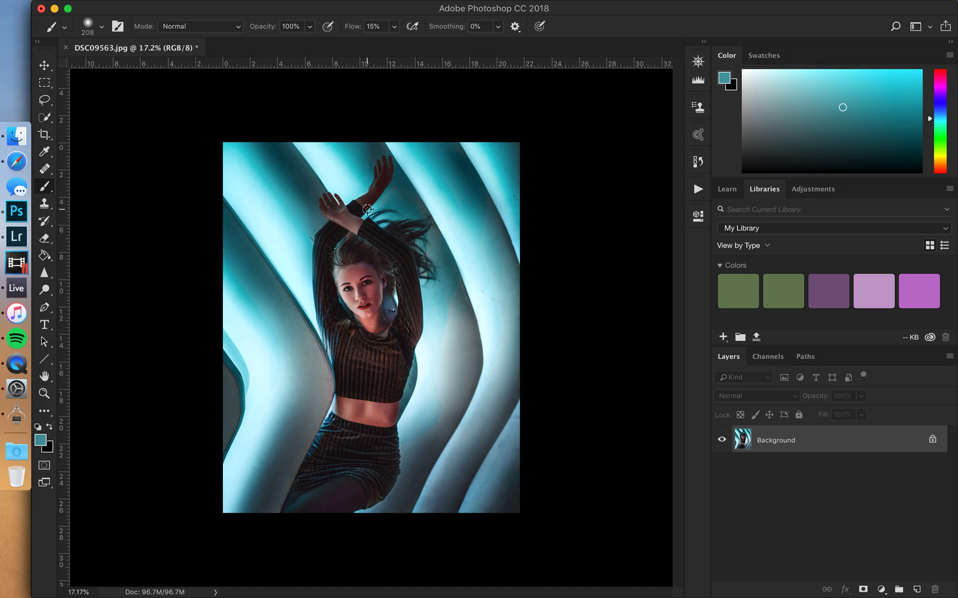
pyautogui.scroll(2, 368, 210)
pyautogui.moveTo(44, 186); pyautogui.dragTo(97, 226)
pyautogui.press(']')
pyautogui.press(']')
pyautogui.press(']')
pyautogui.press(']')
pyautogui.press(']')
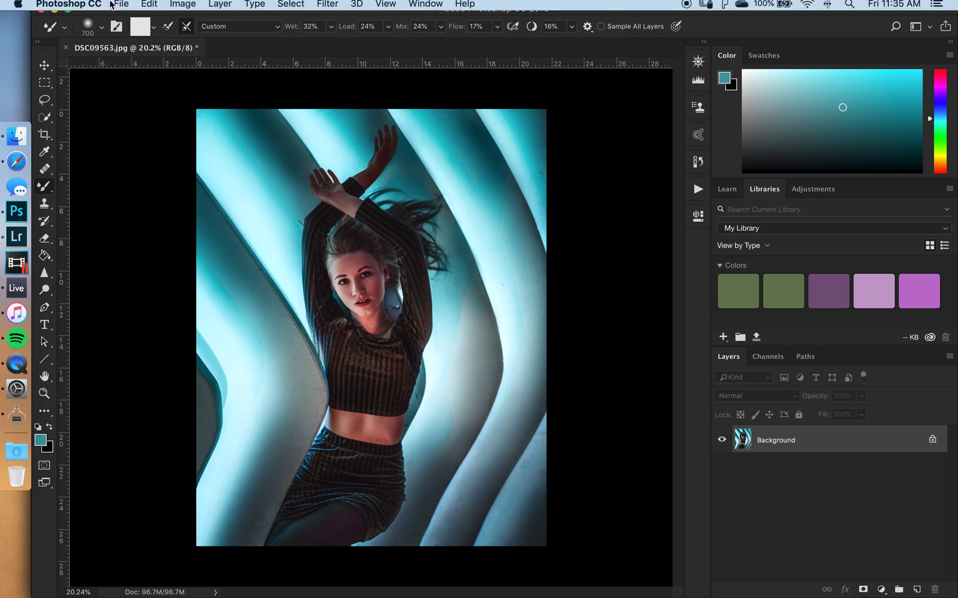
# Save the flattened image as elena1.jpg in JPEG format in the rwpho folder at maximum quality
pyautogui.click(119, 9)
pyautogui.click(162, 147)
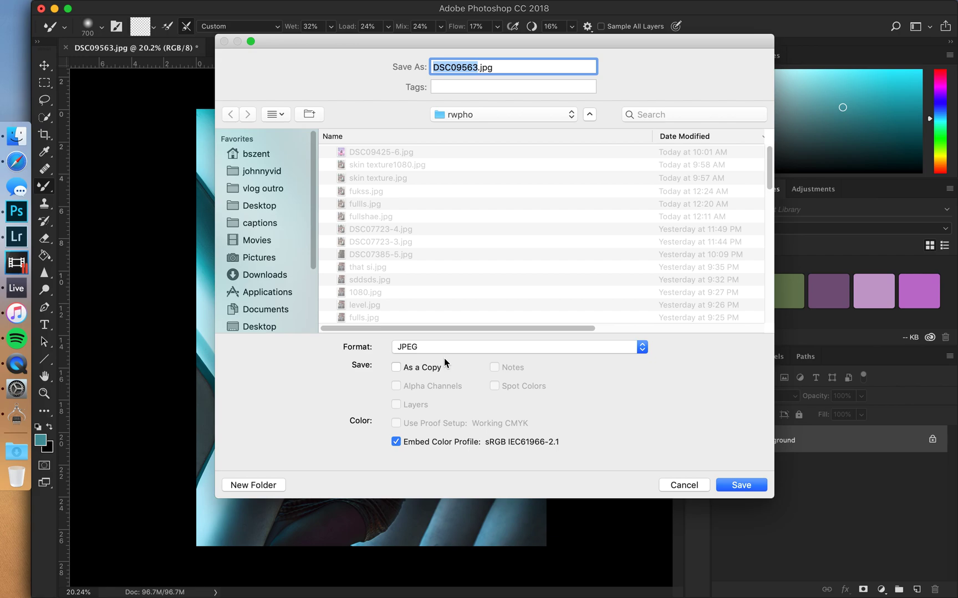
pyautogui.write('elen')
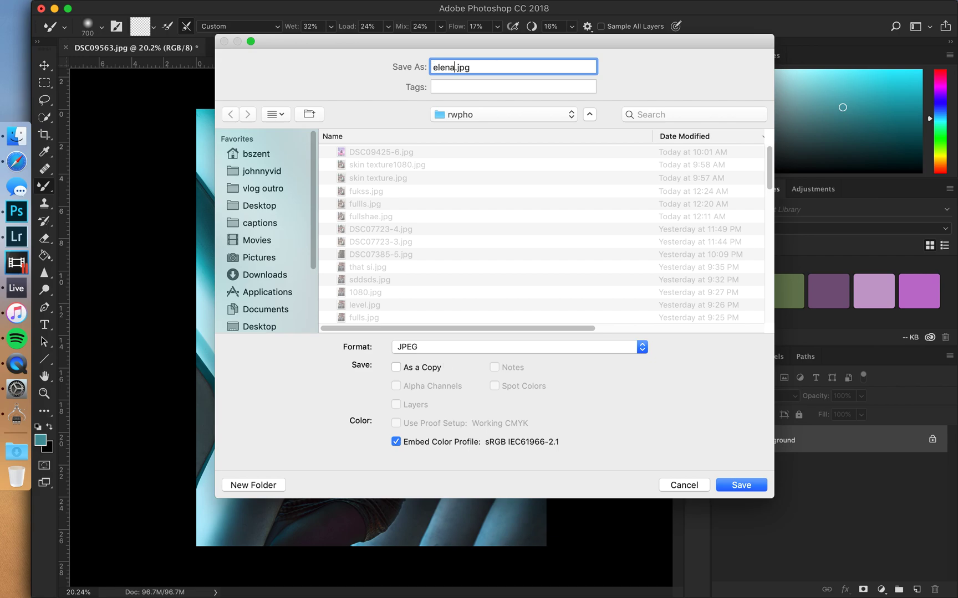
pyautogui.write('a1')
pyautogui.press('Return')
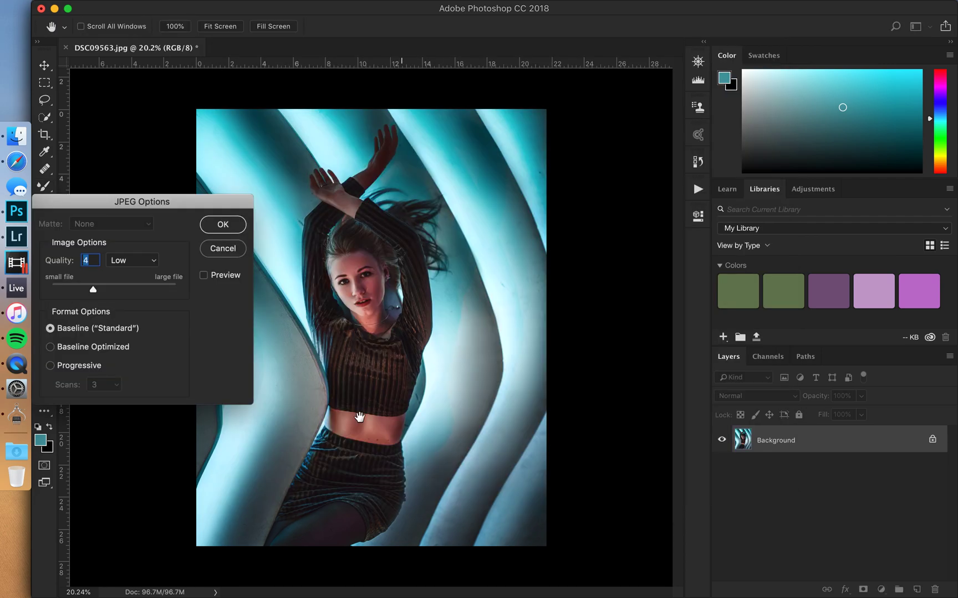
pyautogui.moveTo(92, 289); pyautogui.dragTo(175, 289)
pyautogui.click(221, 224)
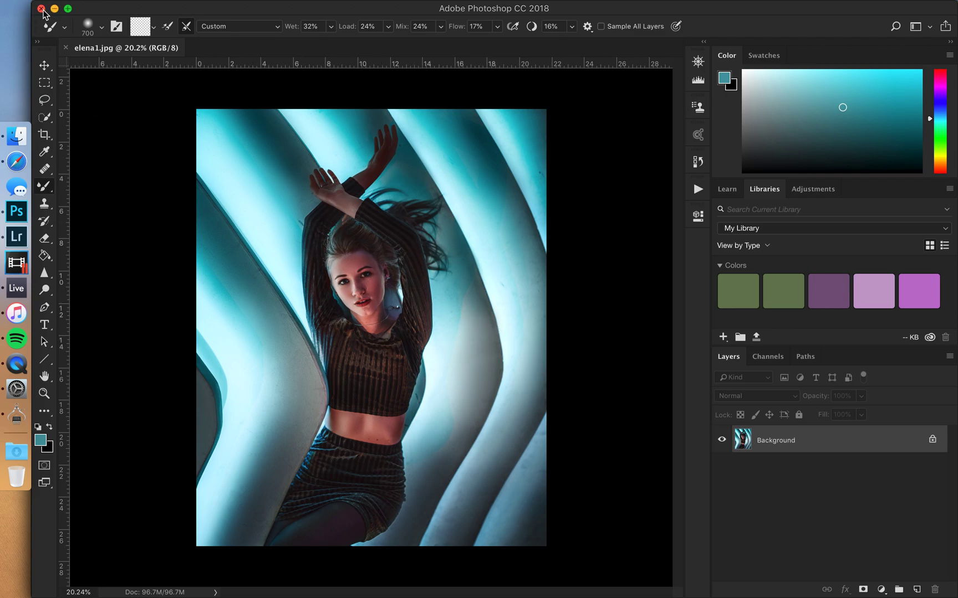
# Quit Photoshop and bring Lightroom Classic to the front
pyautogui.click(42, 8)
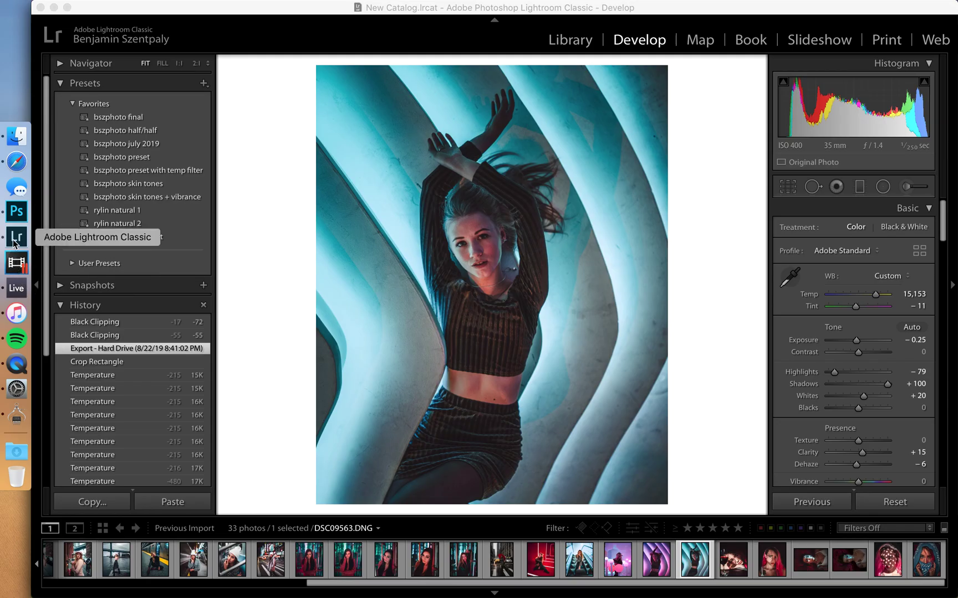
pyautogui.rightClick(14, 240)
pyautogui.click(64, 217)
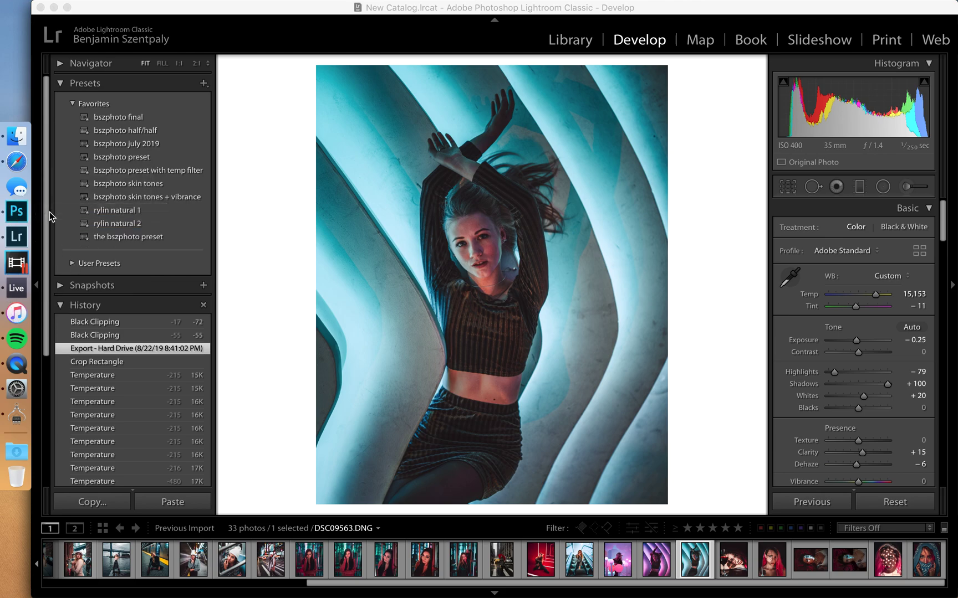
pyautogui.click(20, 236)
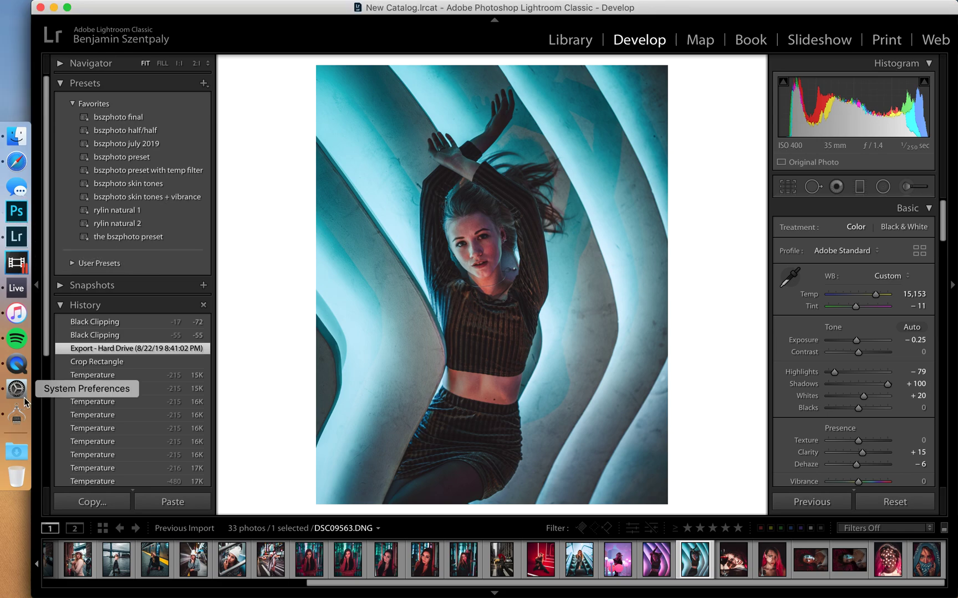
# Search the Mac for its storage management tool, review the Local Disk usage by category, and close it
pyautogui.press('super+space')
pyautogui.write('sy')
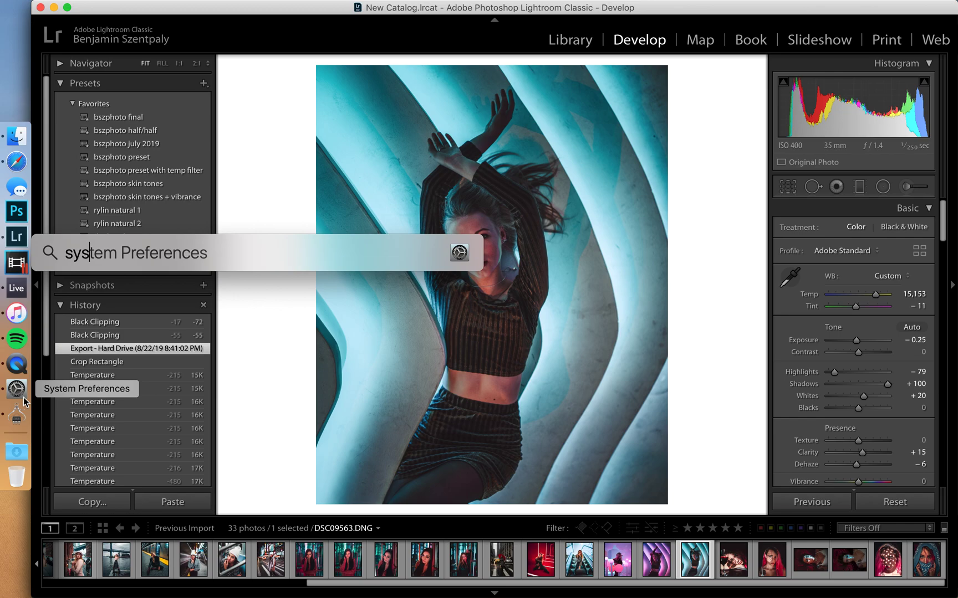
pyautogui.write('tem')
pyautogui.press('BackSpace')
pyautogui.press('BackSpace')
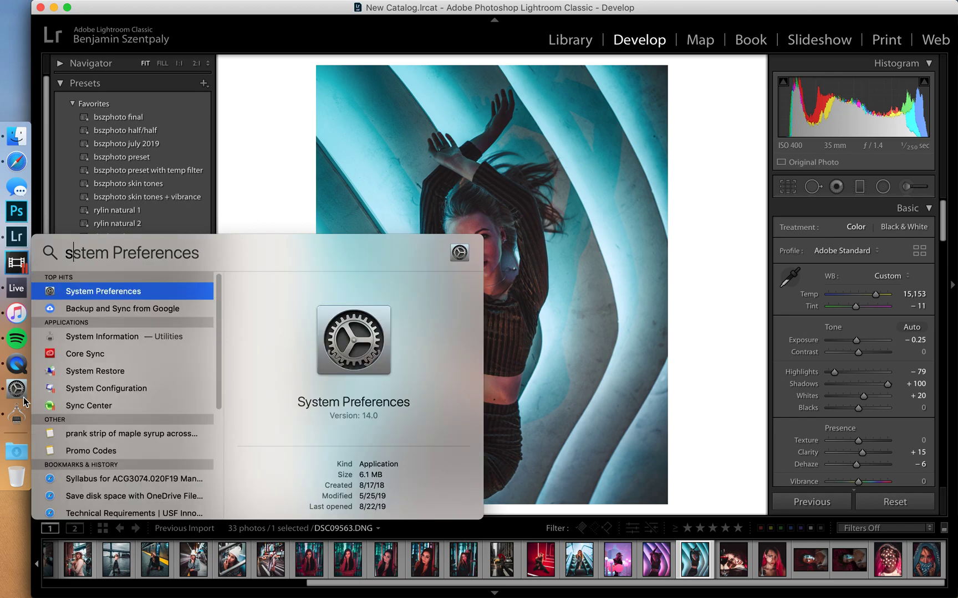
pyautogui.write('tor')
pyautogui.press('Return')
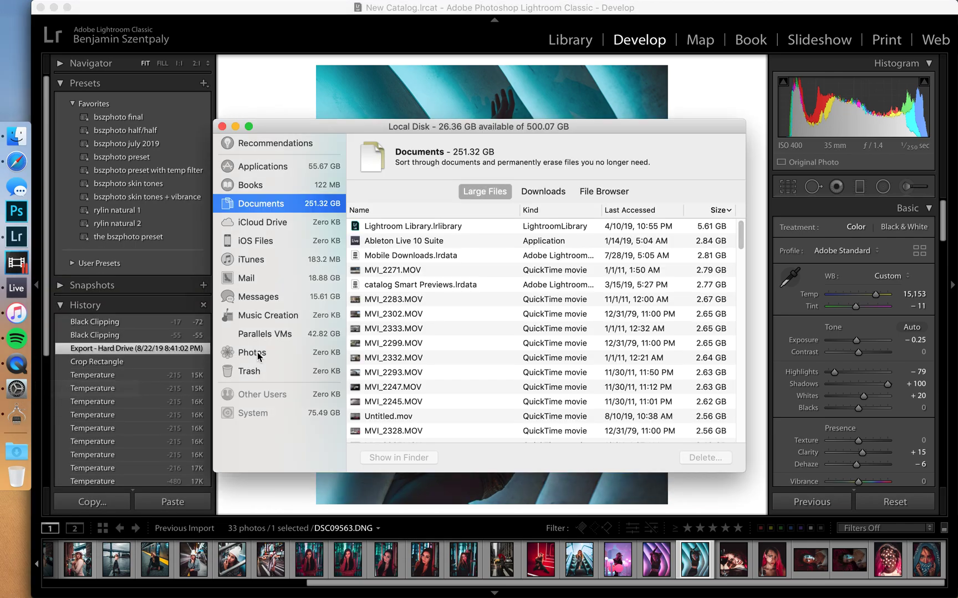
pyautogui.click(222, 127)
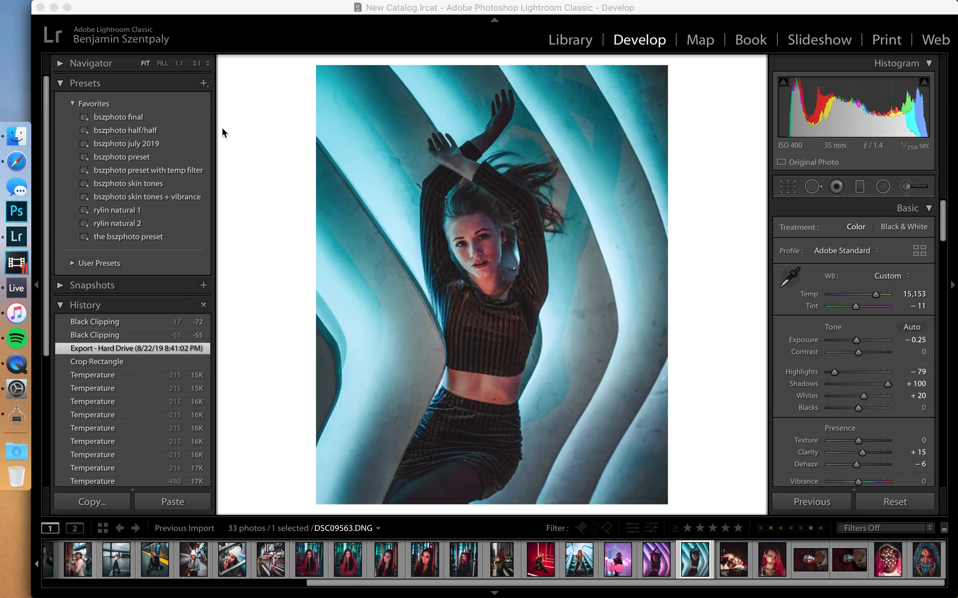
# Relaunch Photoshop and reopen elena1.jpg from the recent files
pyautogui.click(34, 238)
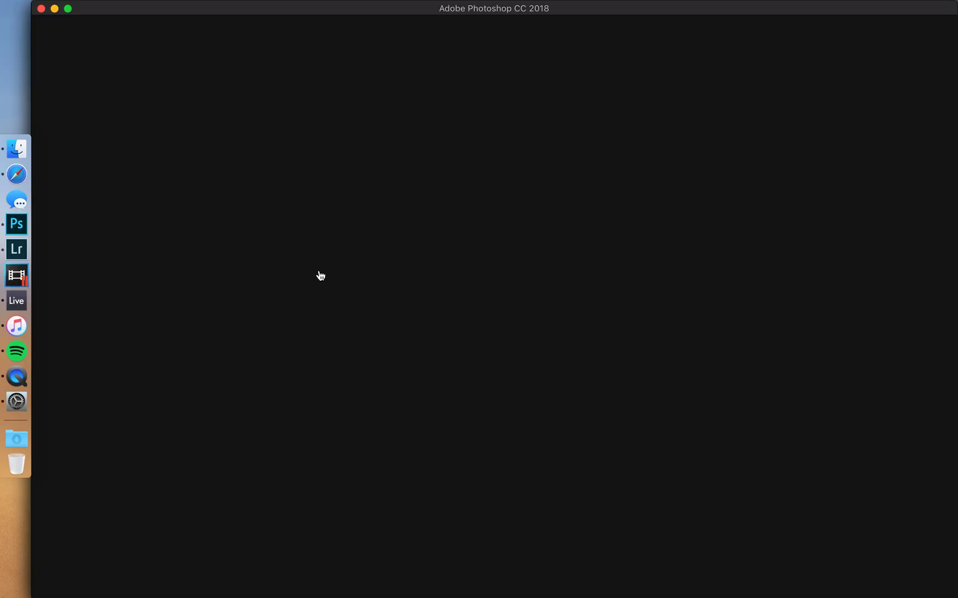
pyautogui.moveTo(530, 5)
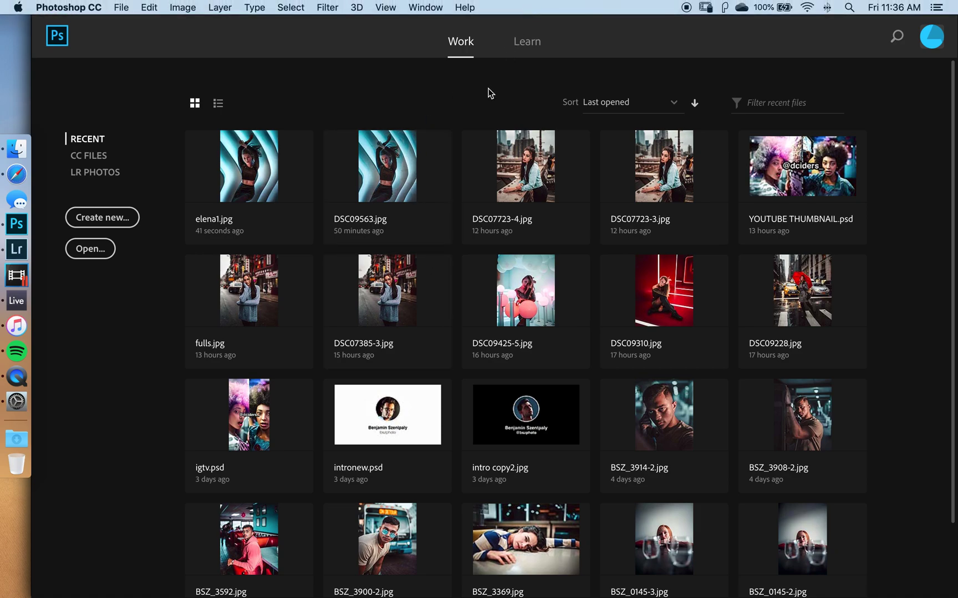
pyautogui.click(252, 184)
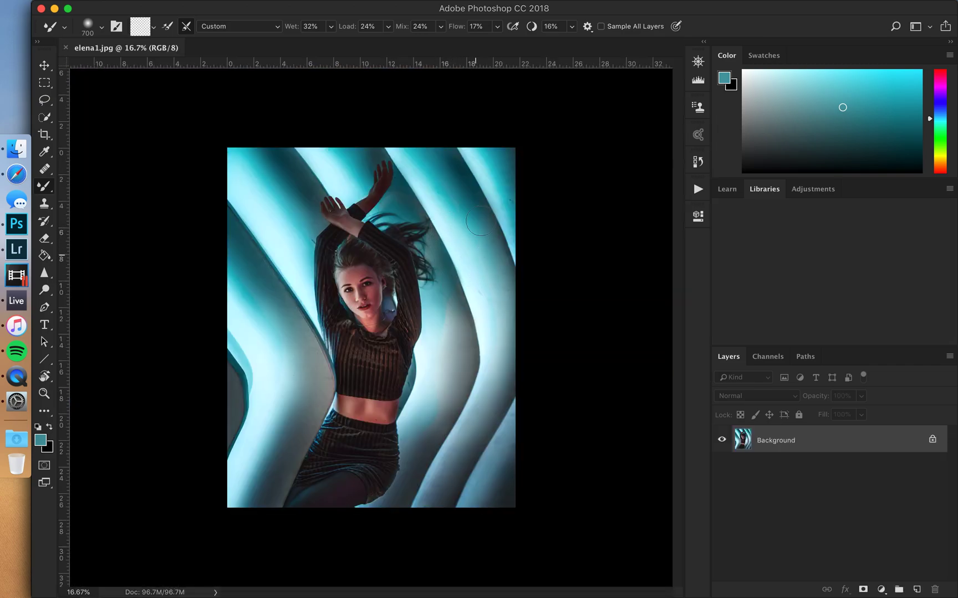
# Blend the dark curved background edge near the photo's upper-left corner with the 700 px Mixer Brush
pyautogui.scroll(3, 280, 253)
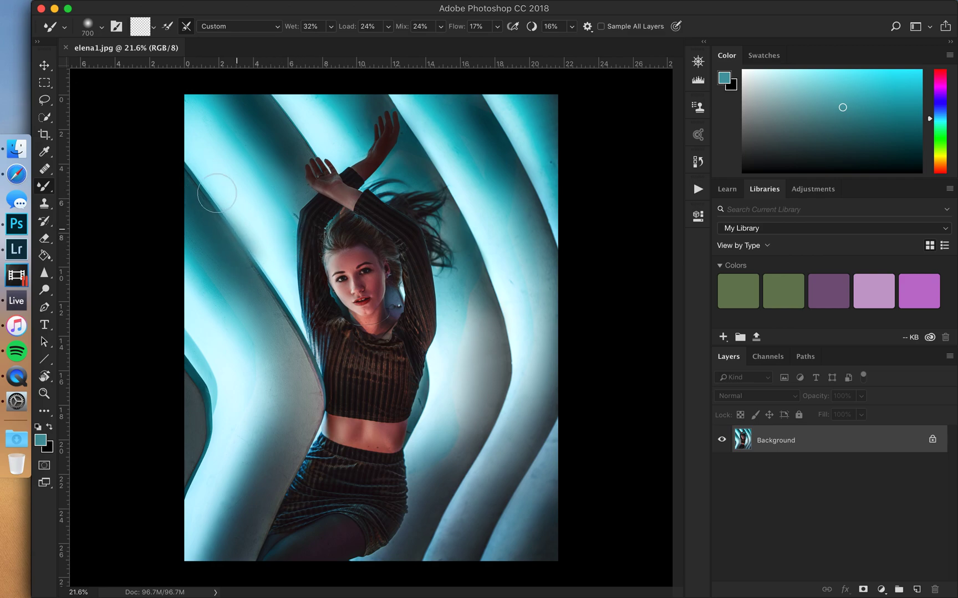
pyautogui.moveTo(196, 172); pyautogui.dragTo(198, 185)
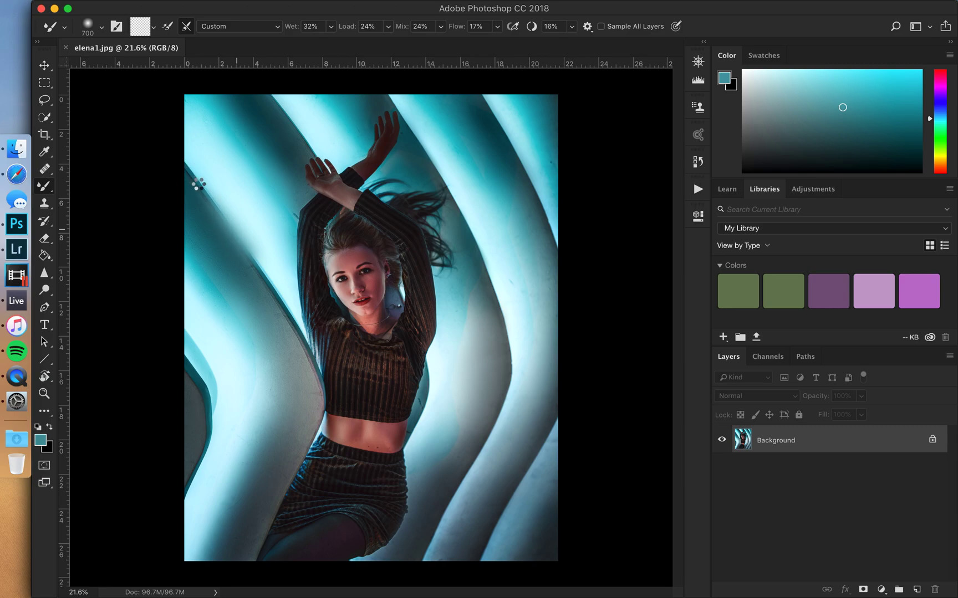